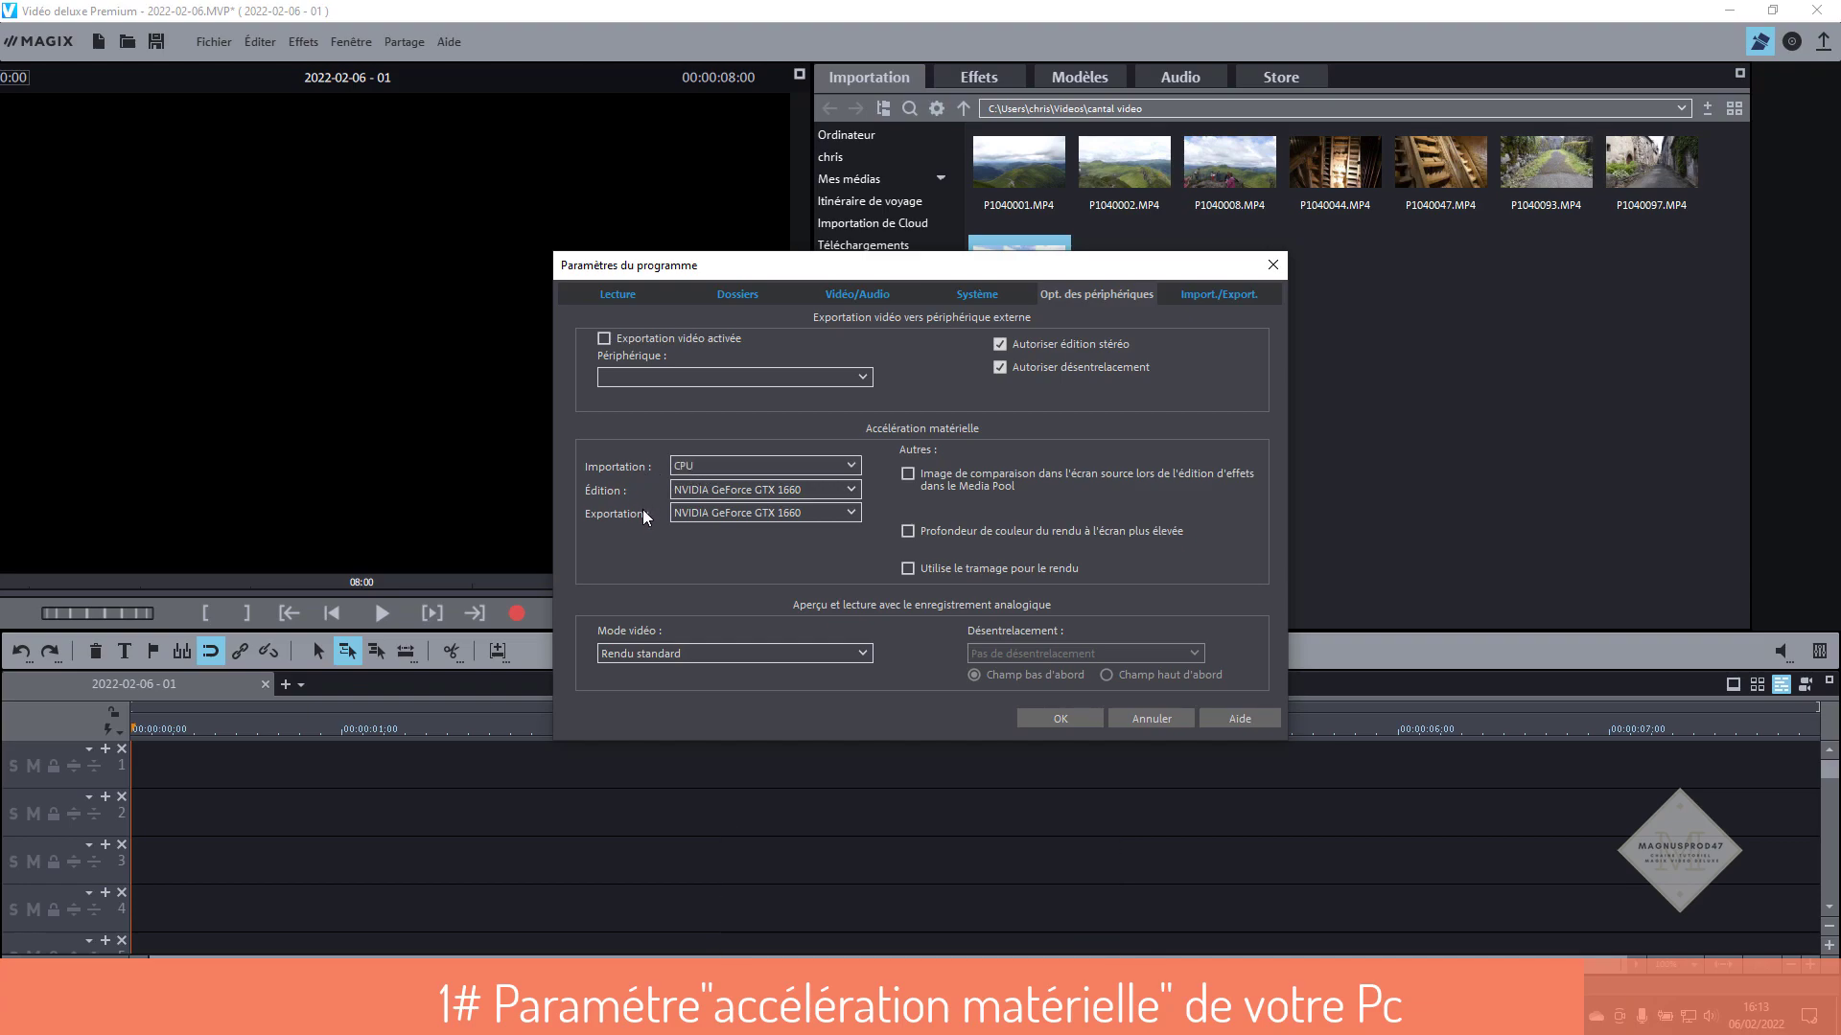
Set hardware acceleration to CPU for import and NVIDIA GeForce GTX 1660 for editing, confirm the program settings and save the project
left_click(710, 462)
left_click(721, 487)
left_click(1058, 718)
key("ctrl+s")
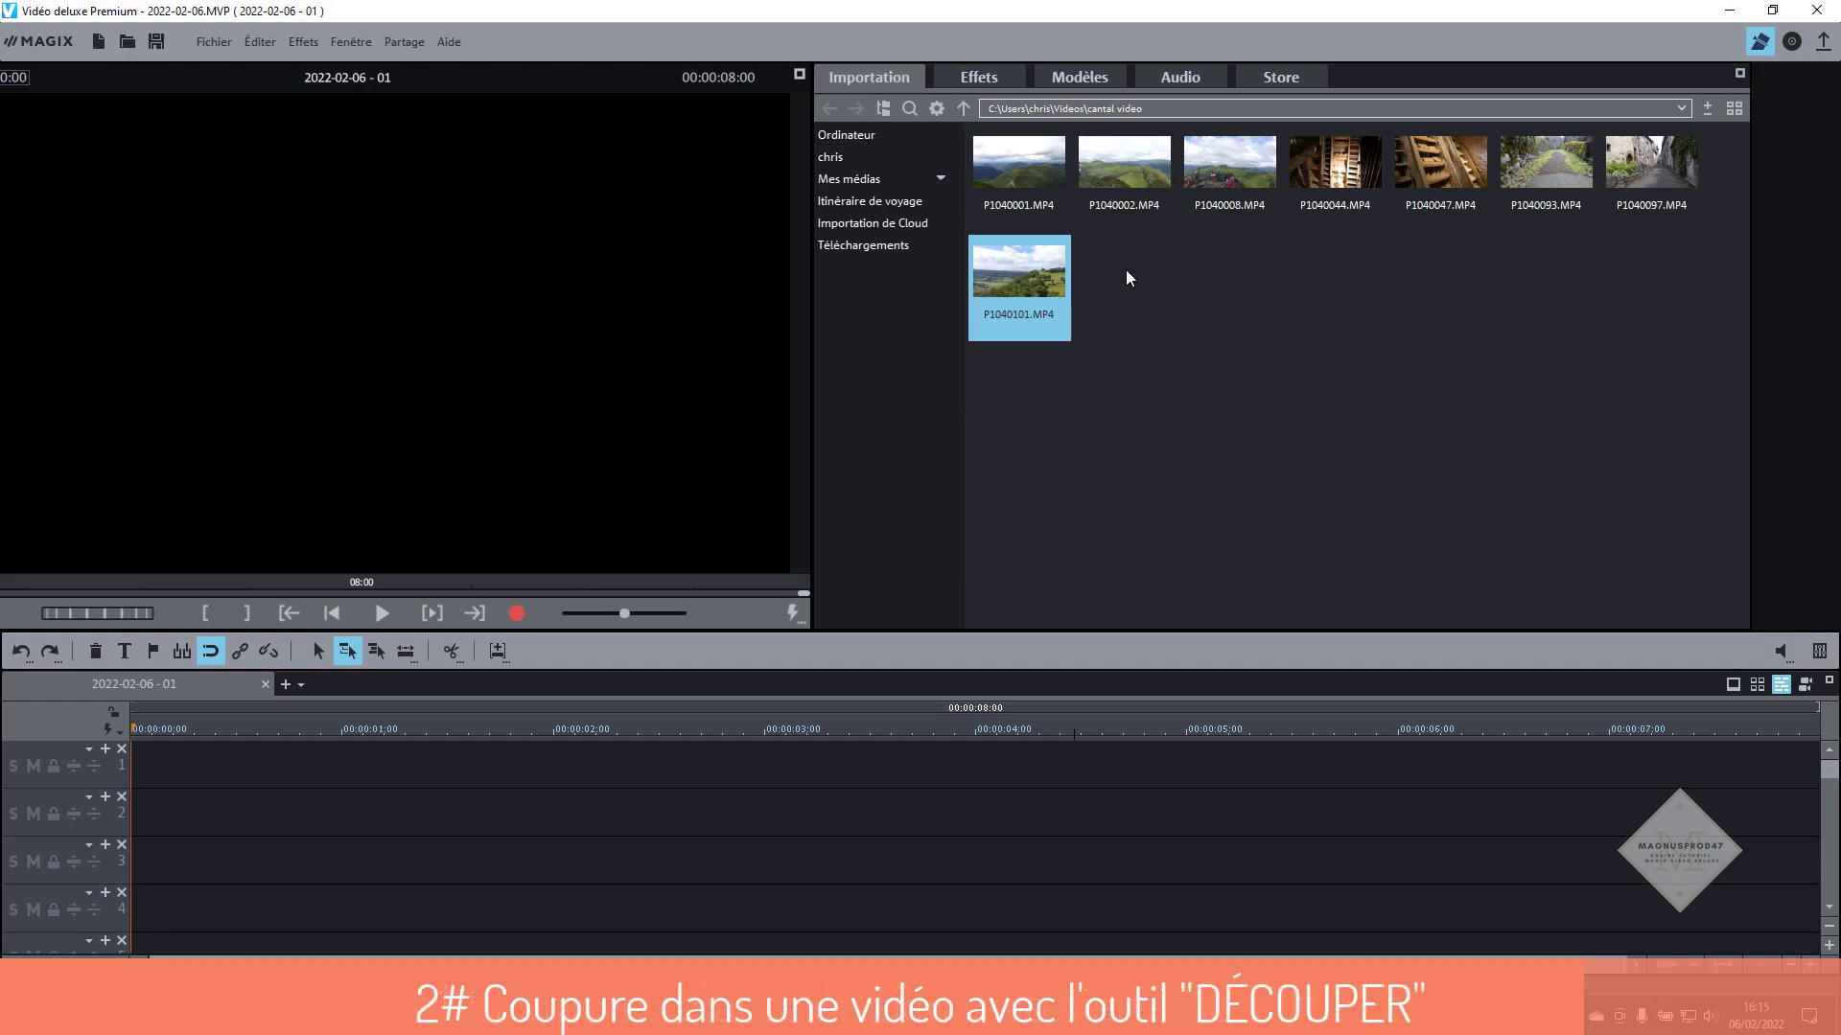
Place P1040001.MP4 at the start of track 1
mouse_move(1024, 144)
left_click_drag(1020, 146, 532, 857)
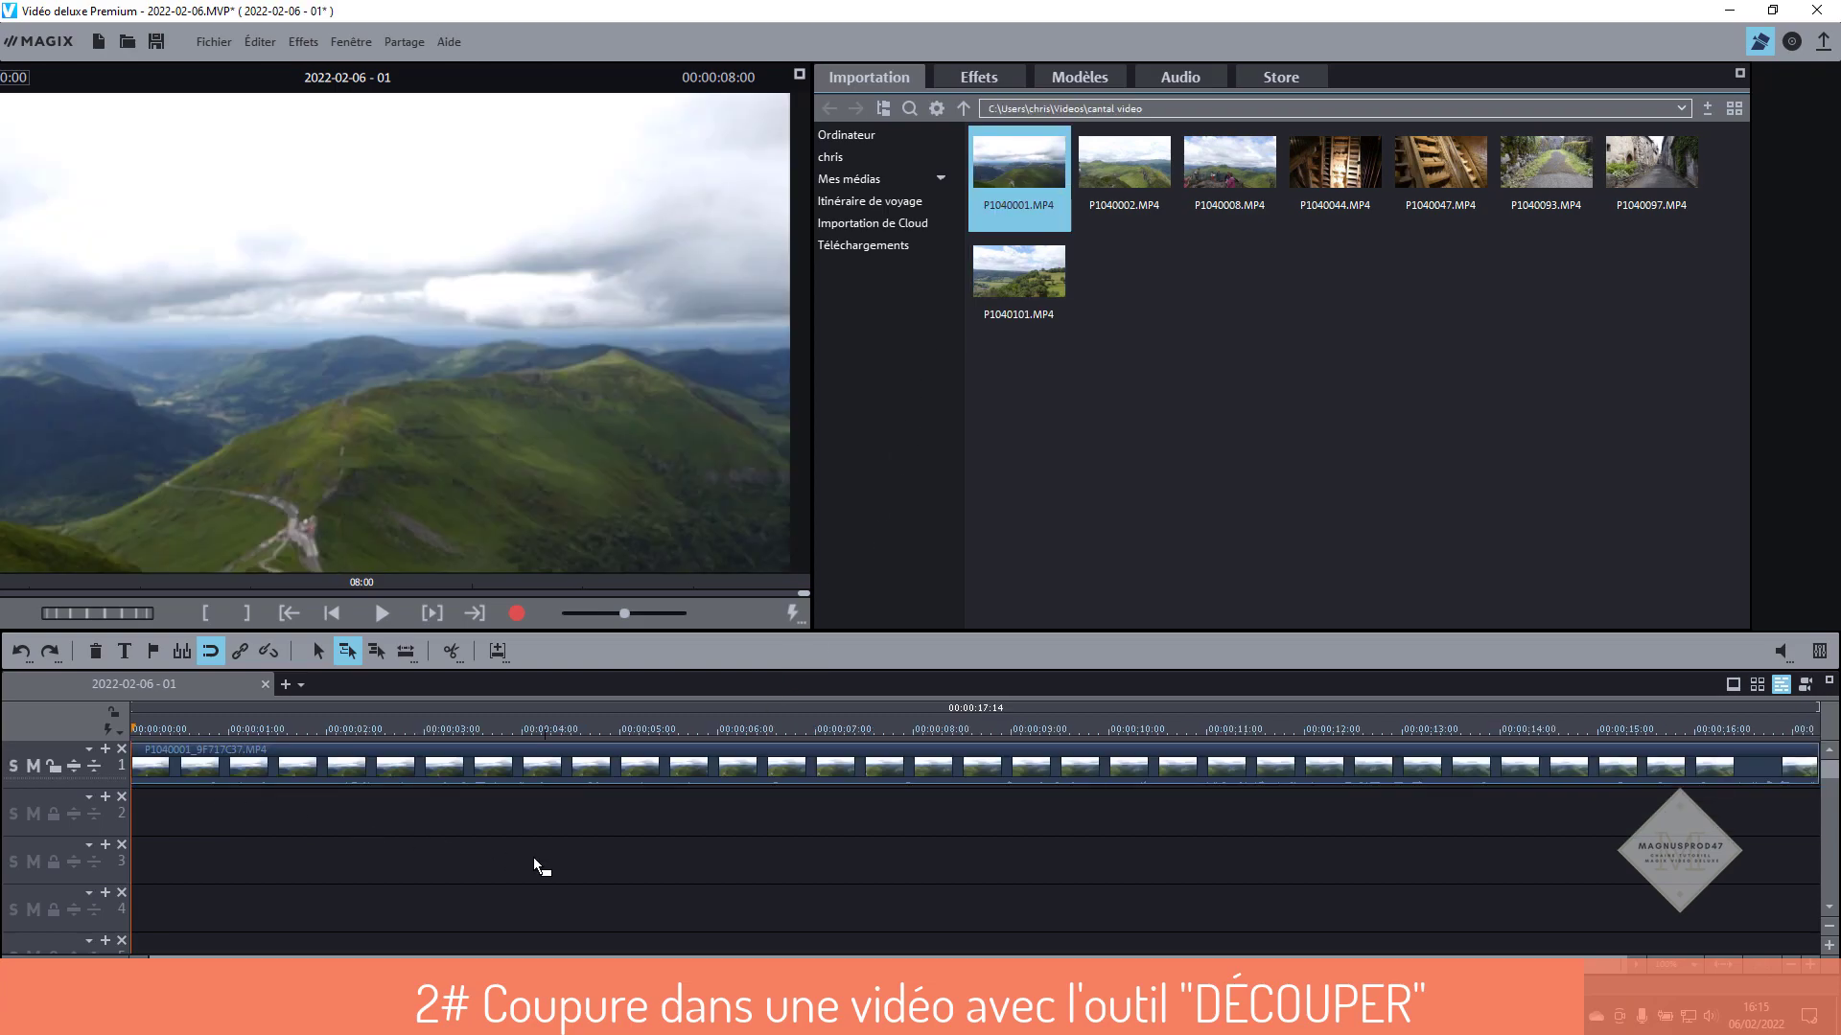
left_click(1788, 966)
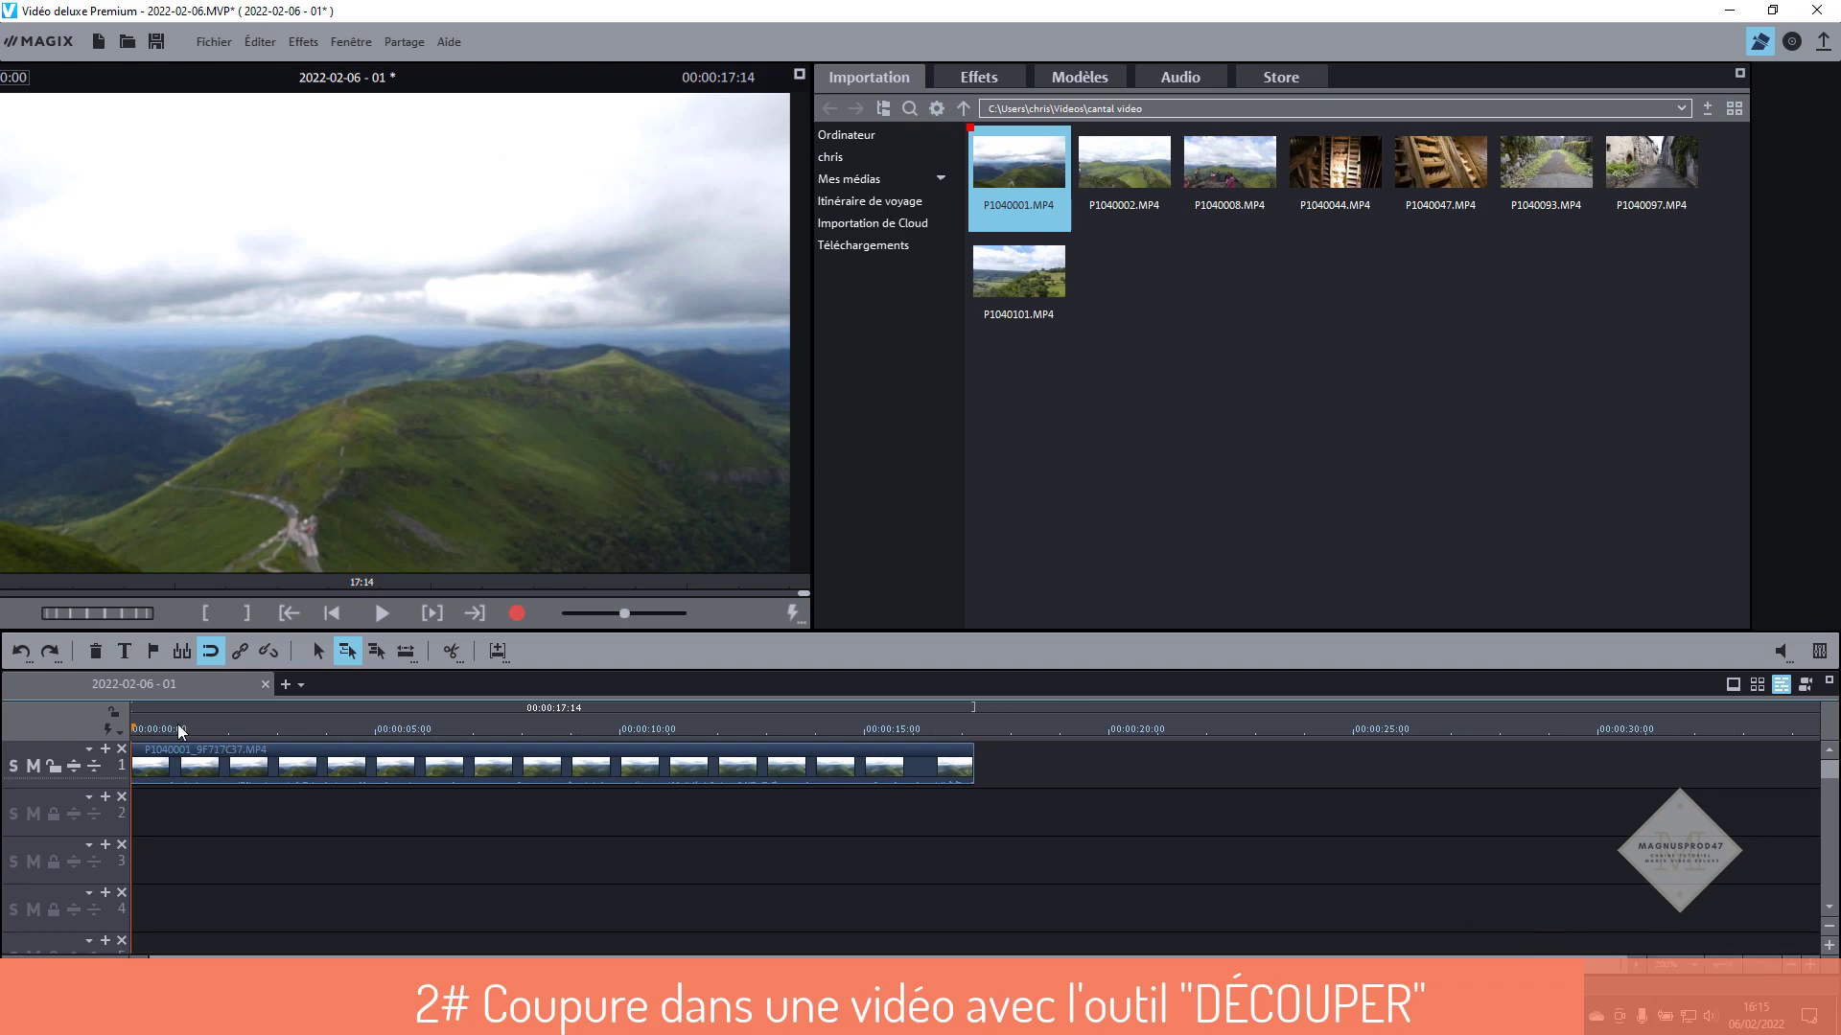
Delete the beginning of the P1040001 clip up to about 00:00:04:08
left_click_drag(134, 730, 332, 741)
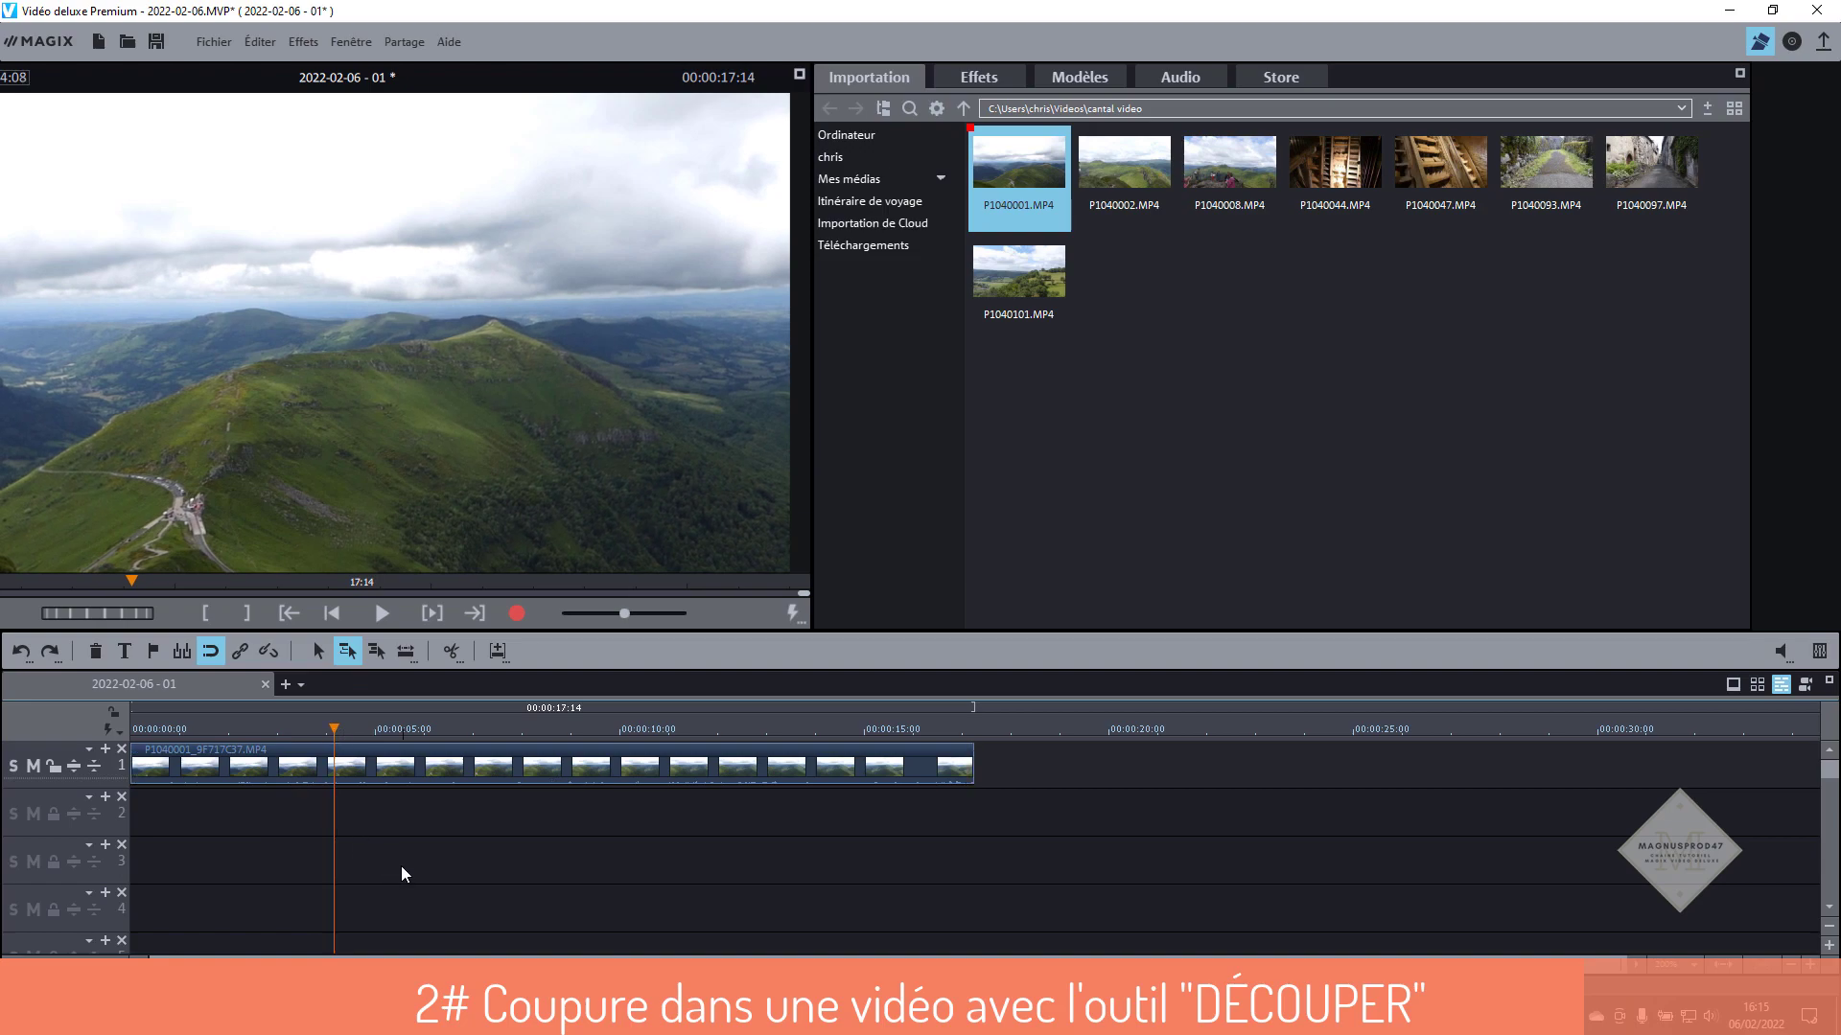
left_click(410, 773)
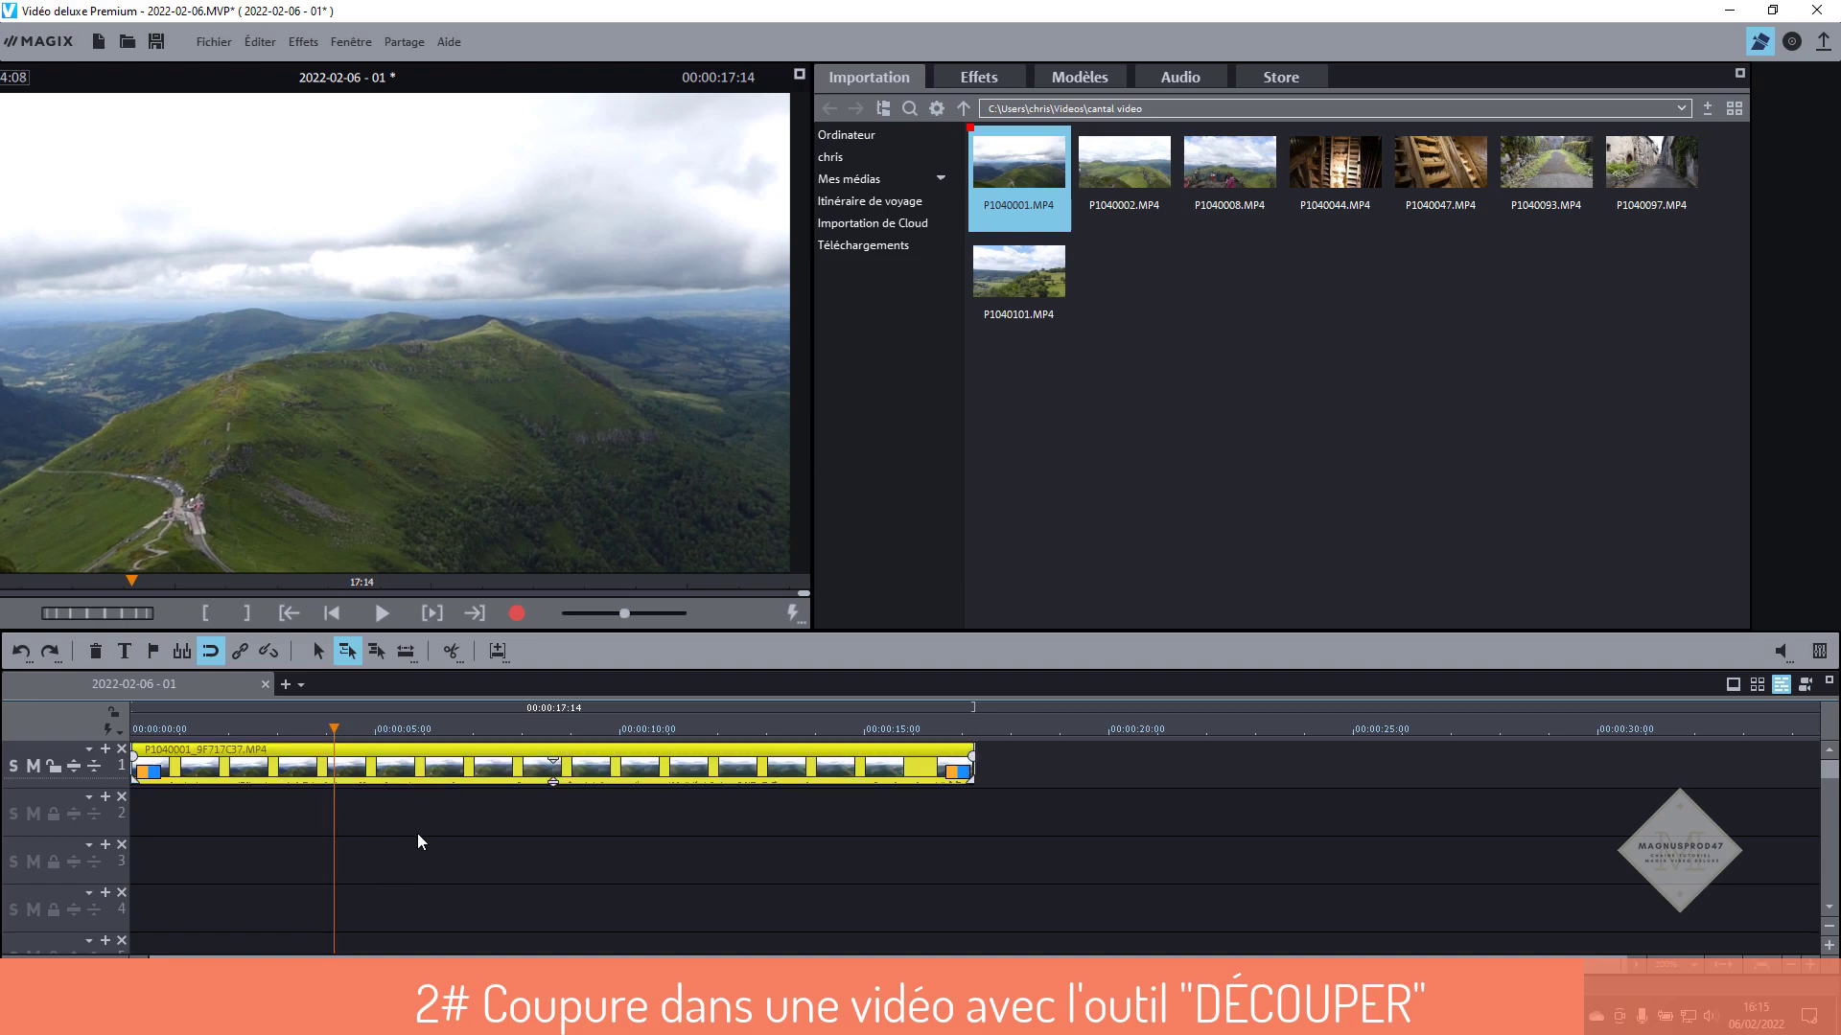
left_click(456, 662)
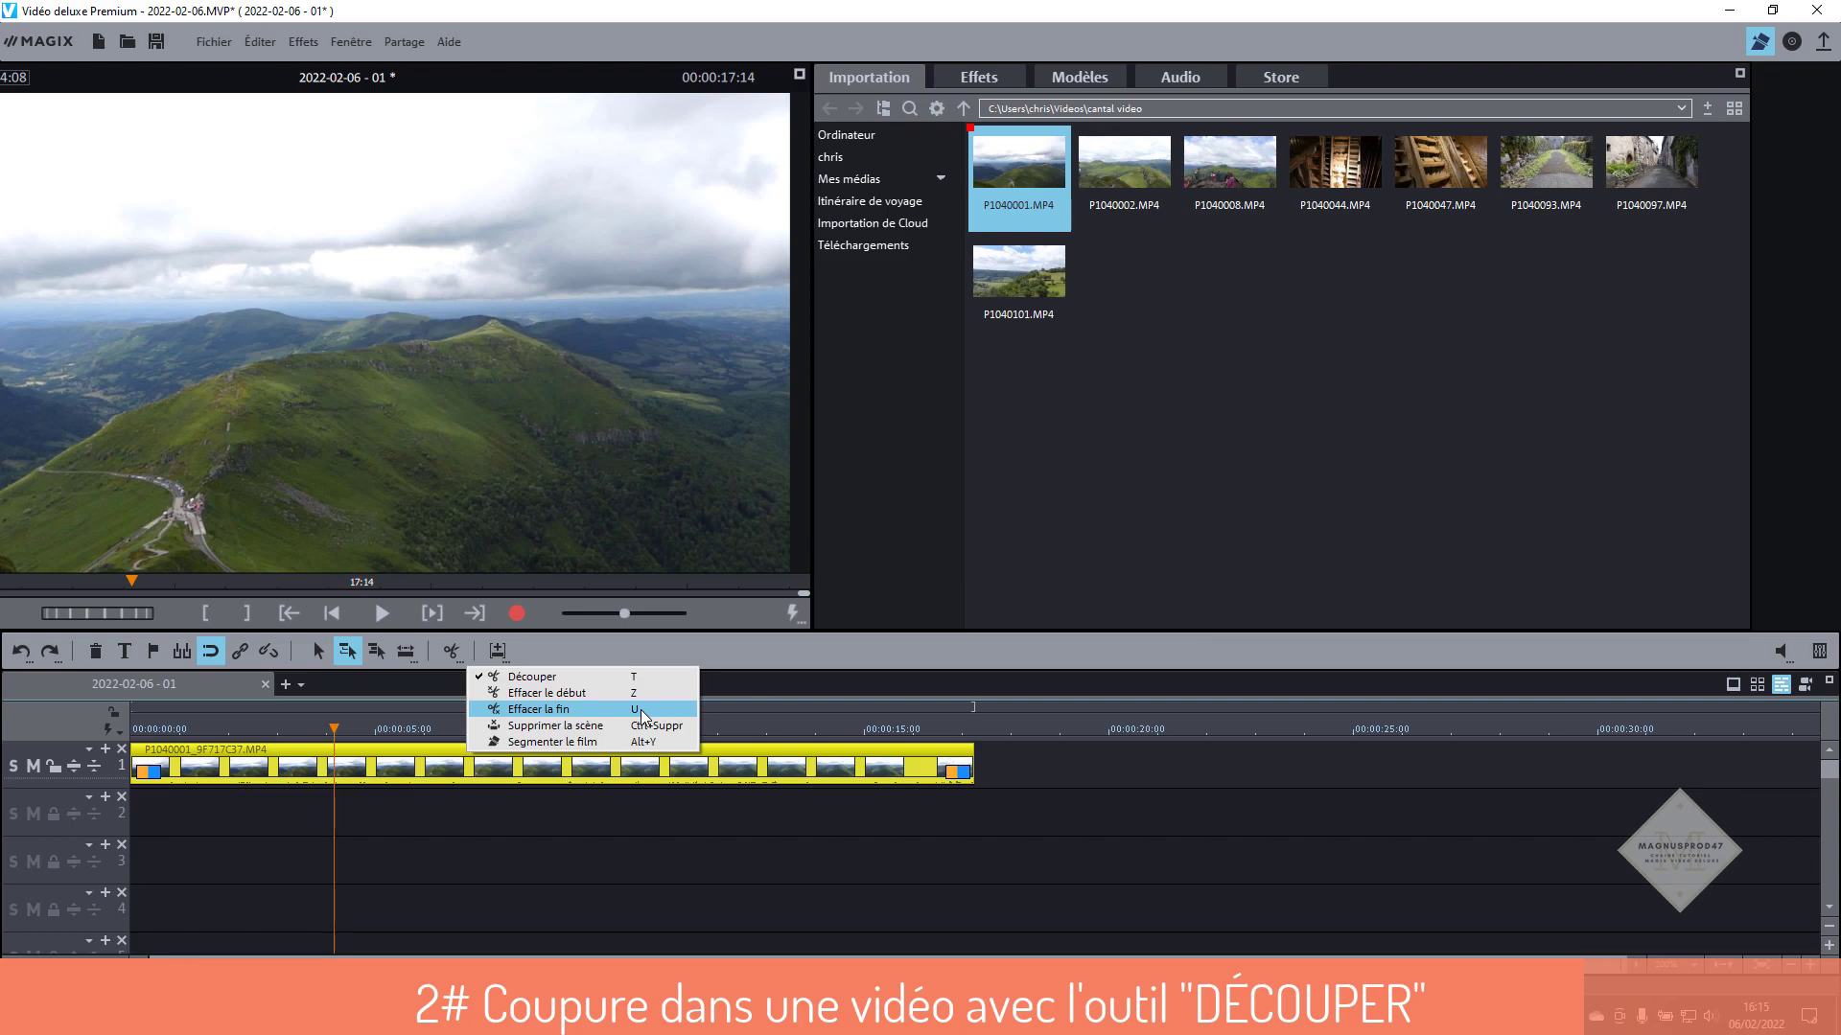
left_click(313, 767)
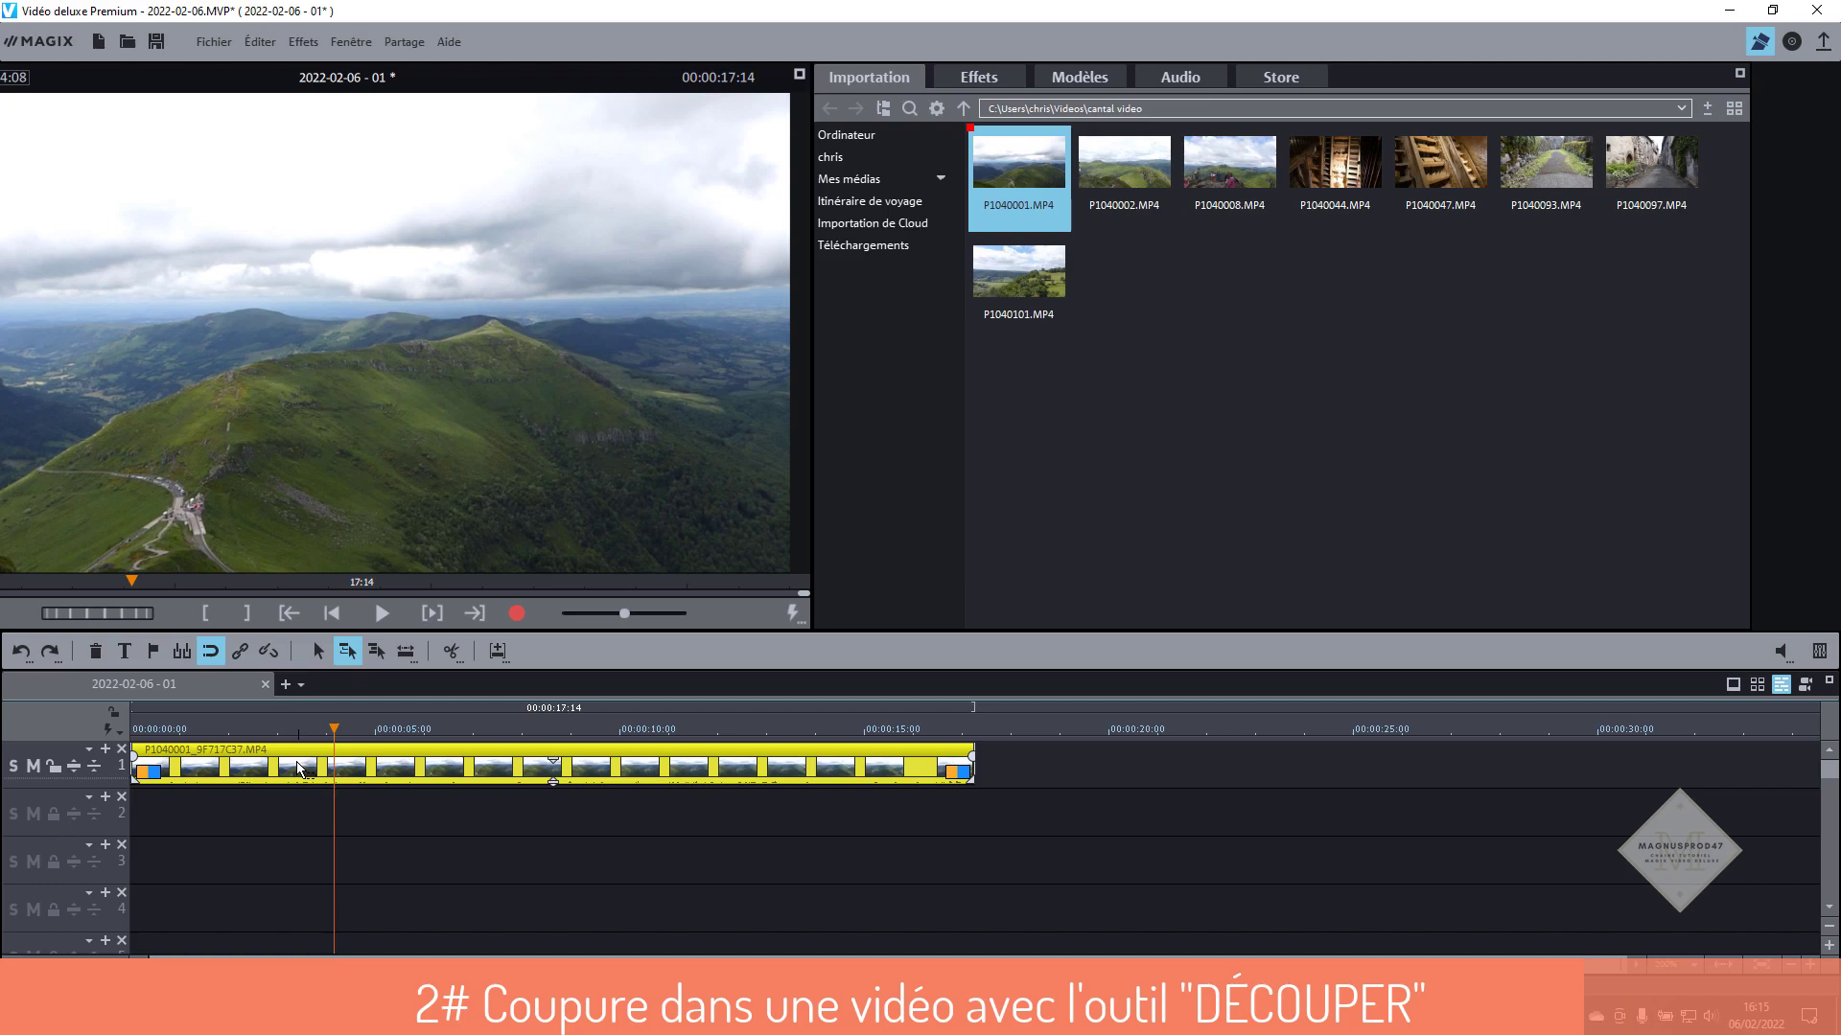
key("z")
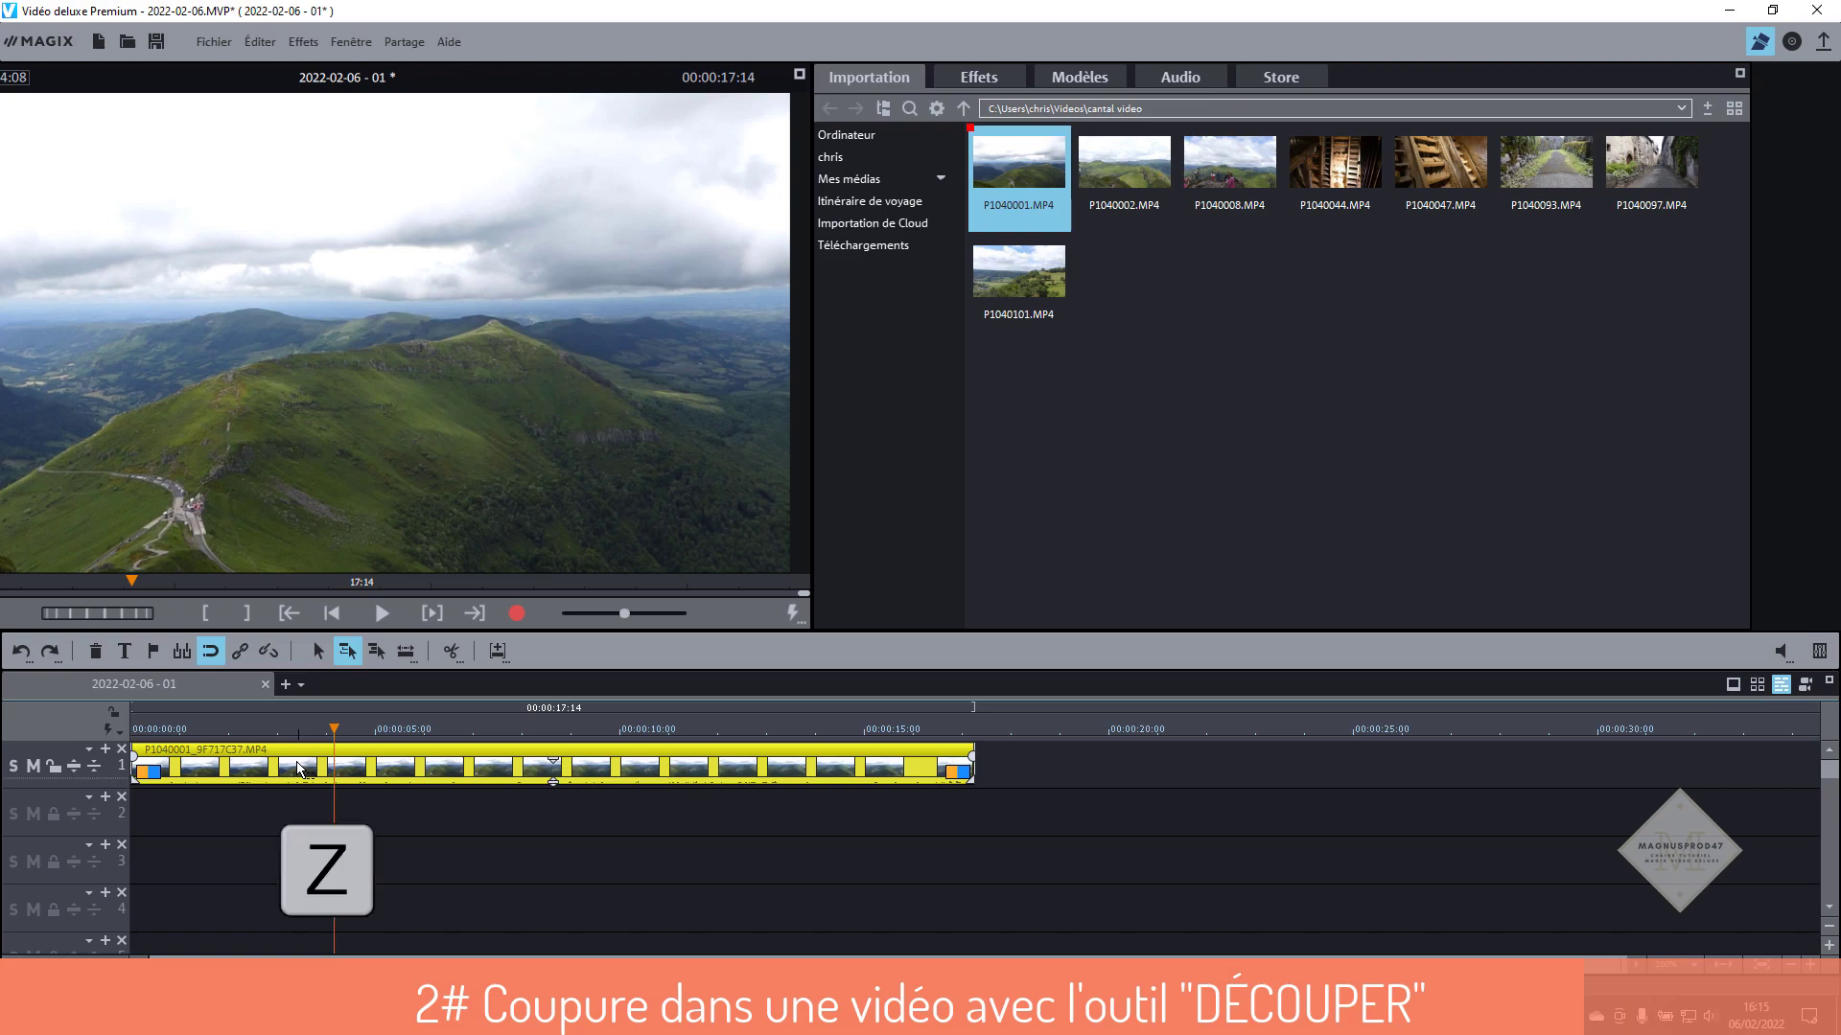
key("z")
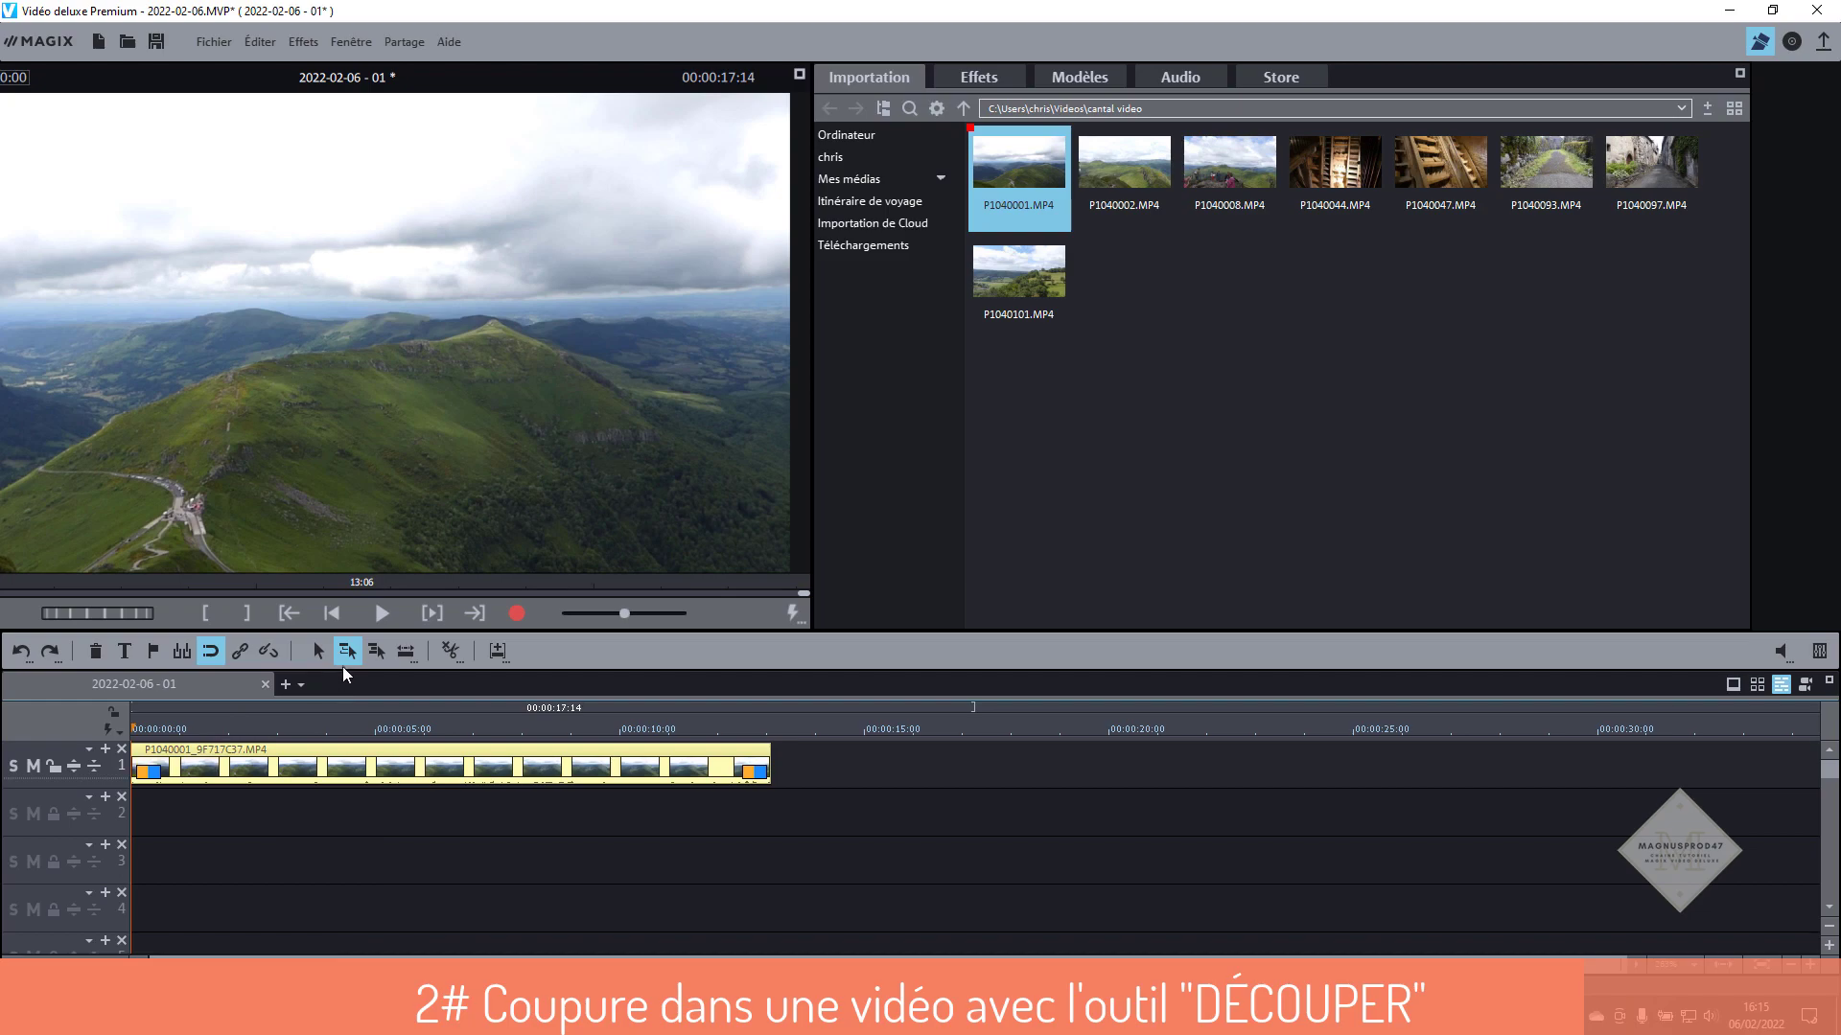
Delete the end of the P1040001 clip from 00:00:08:00 and scrub back through the trimmed clip
left_click(346, 652)
left_click_drag(140, 734, 521, 737)
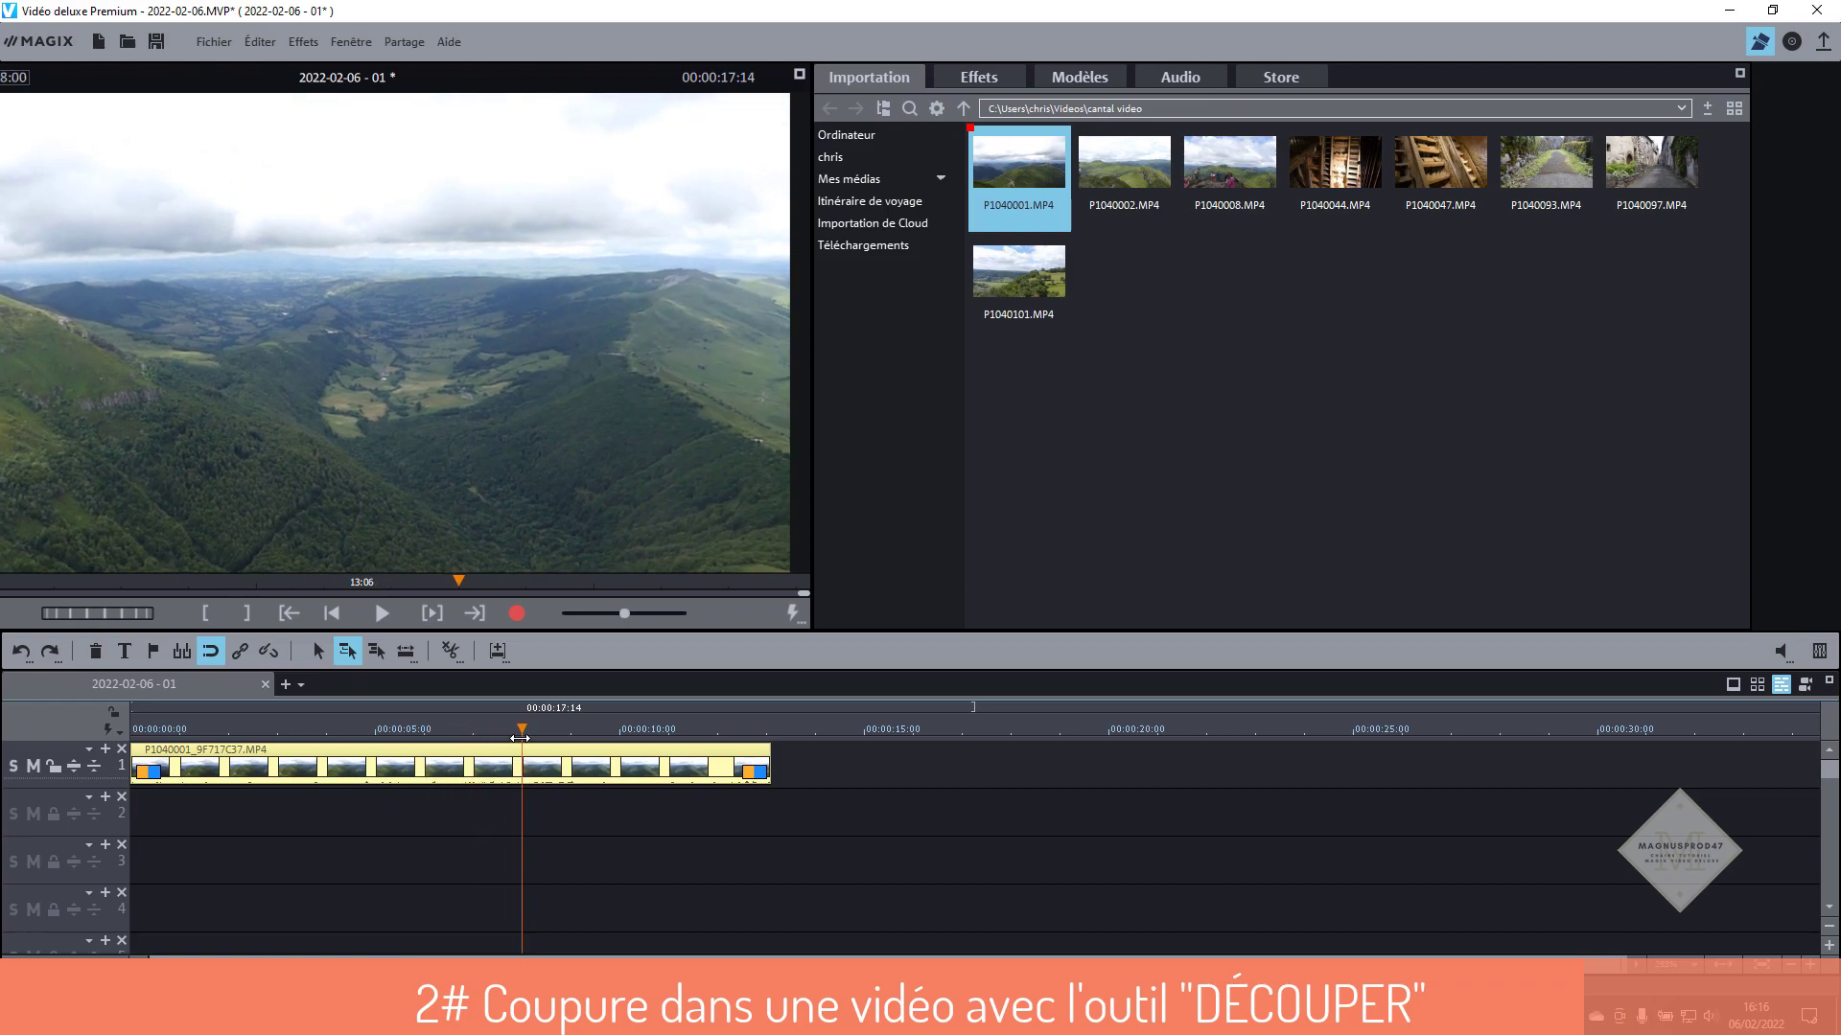
left_click(608, 778)
key("u")
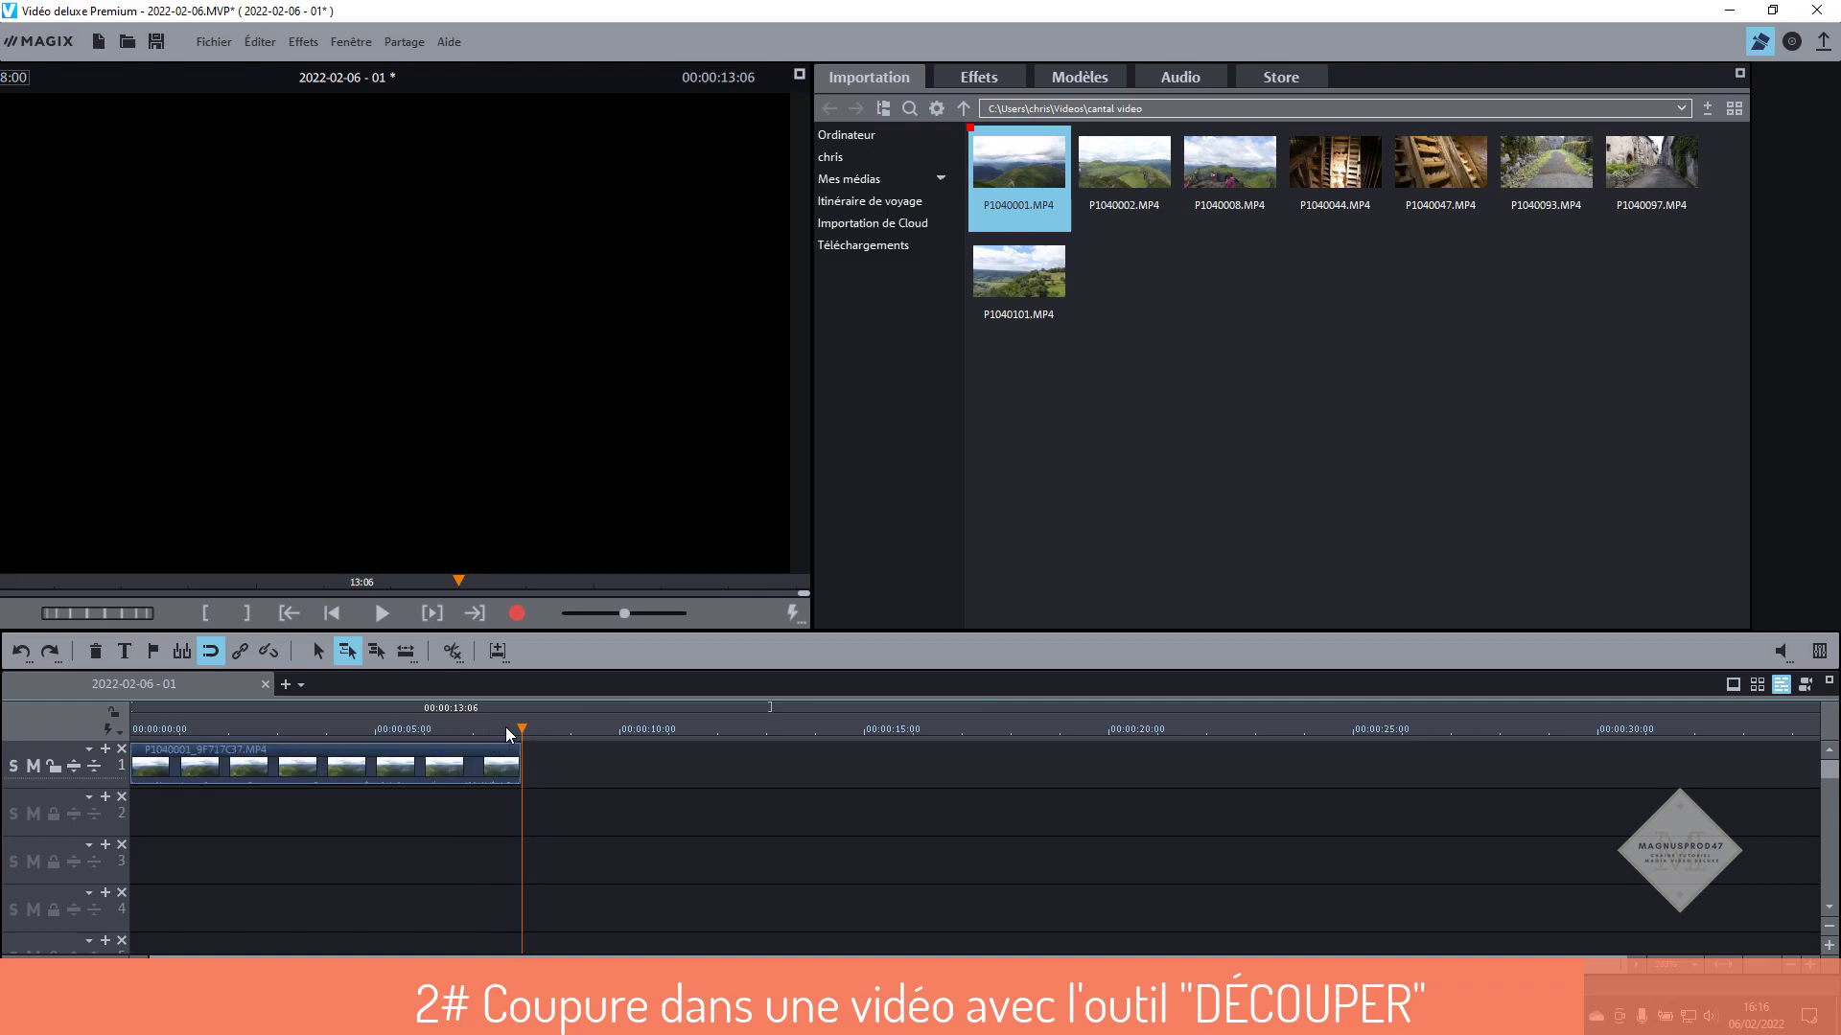
left_click_drag(522, 714, 281, 714)
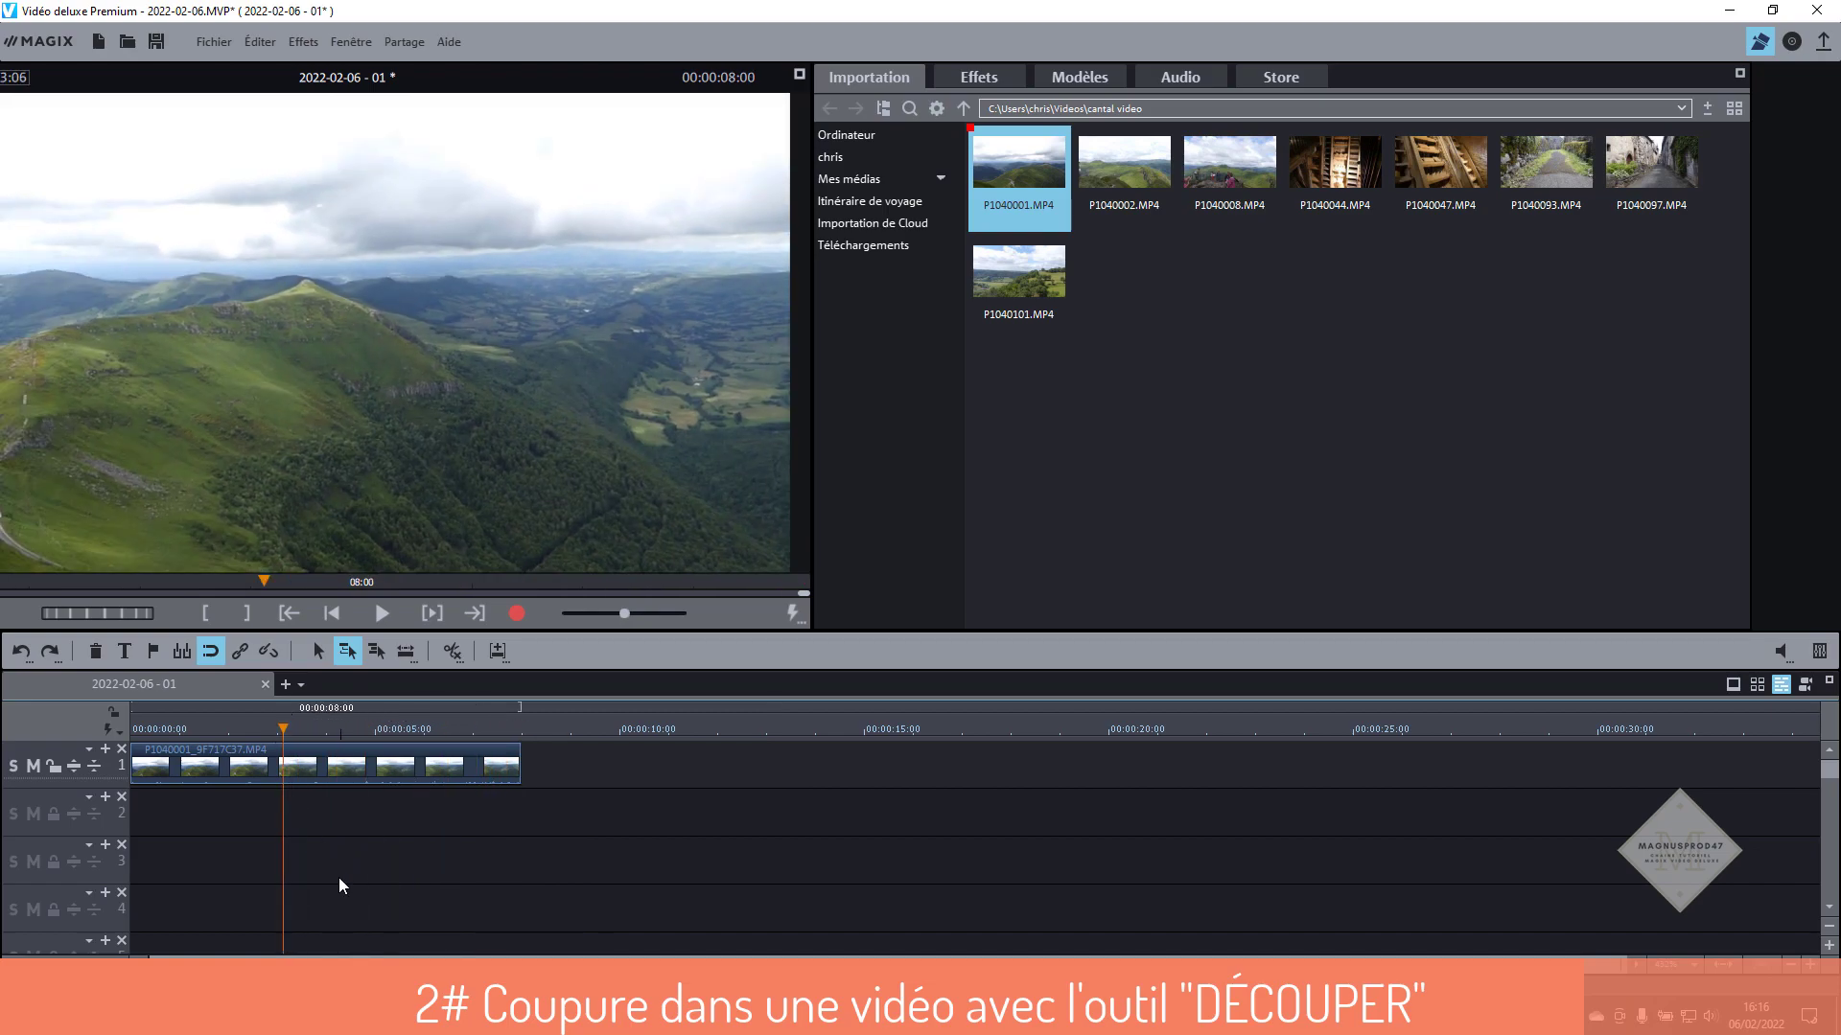
Add P1040002.MP4 directly after the first clip on track 1 and move the playhead to about 00:00:12:34
left_click_drag(1136, 159, 645, 876)
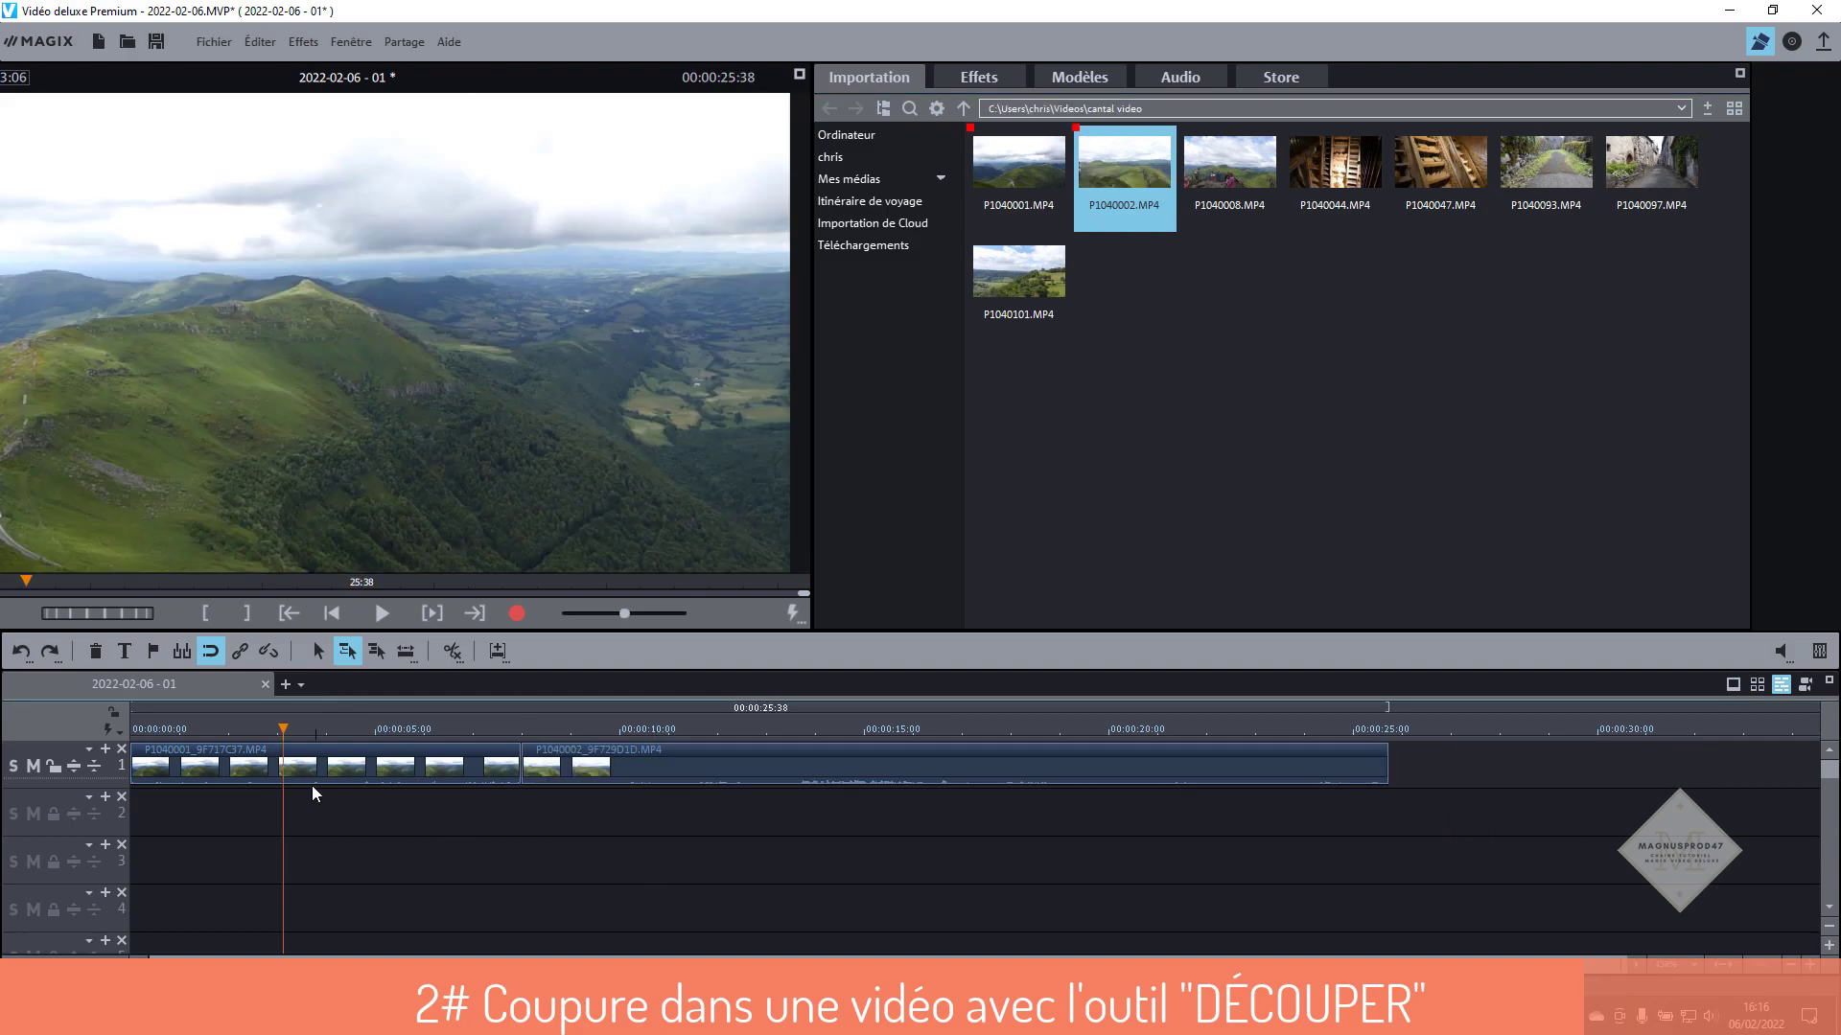
left_click_drag(279, 731, 750, 726)
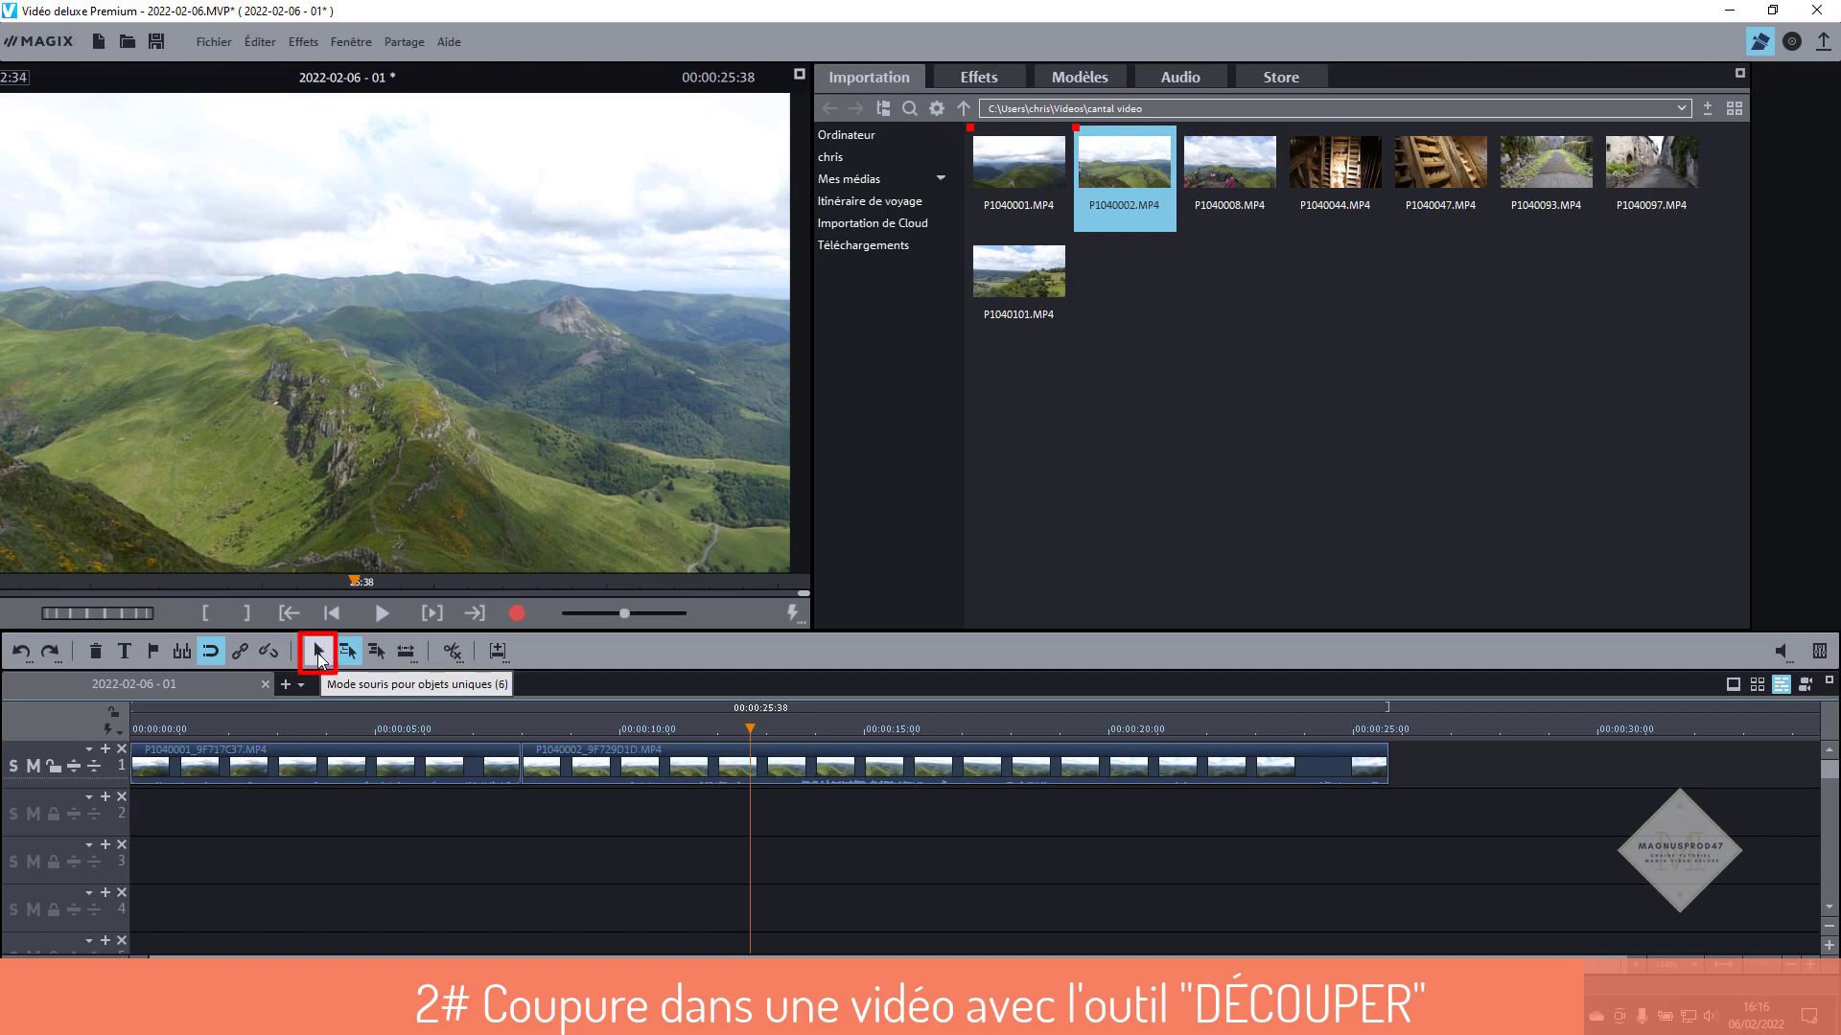
Try deleting the beginning of the P1040002 clip up to the playhead in single-object mouse mode, and undo it
left_click(319, 654)
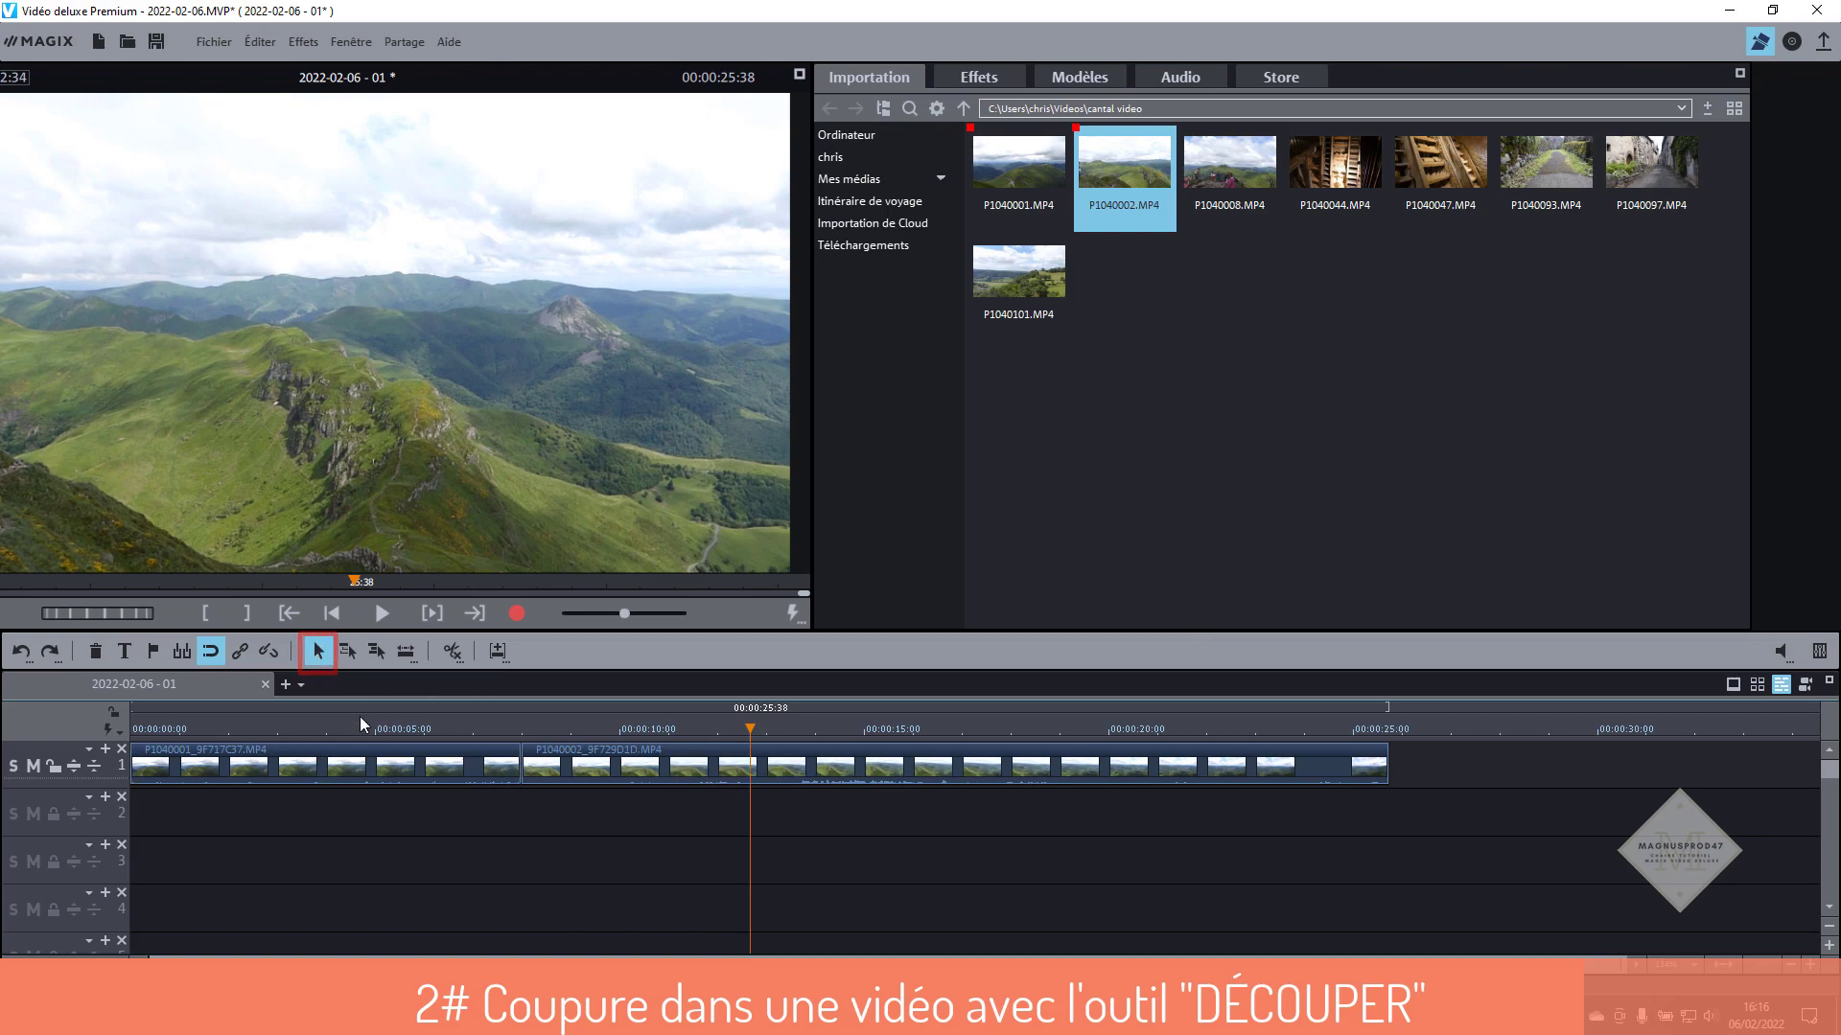
left_click(705, 772)
left_click(705, 775)
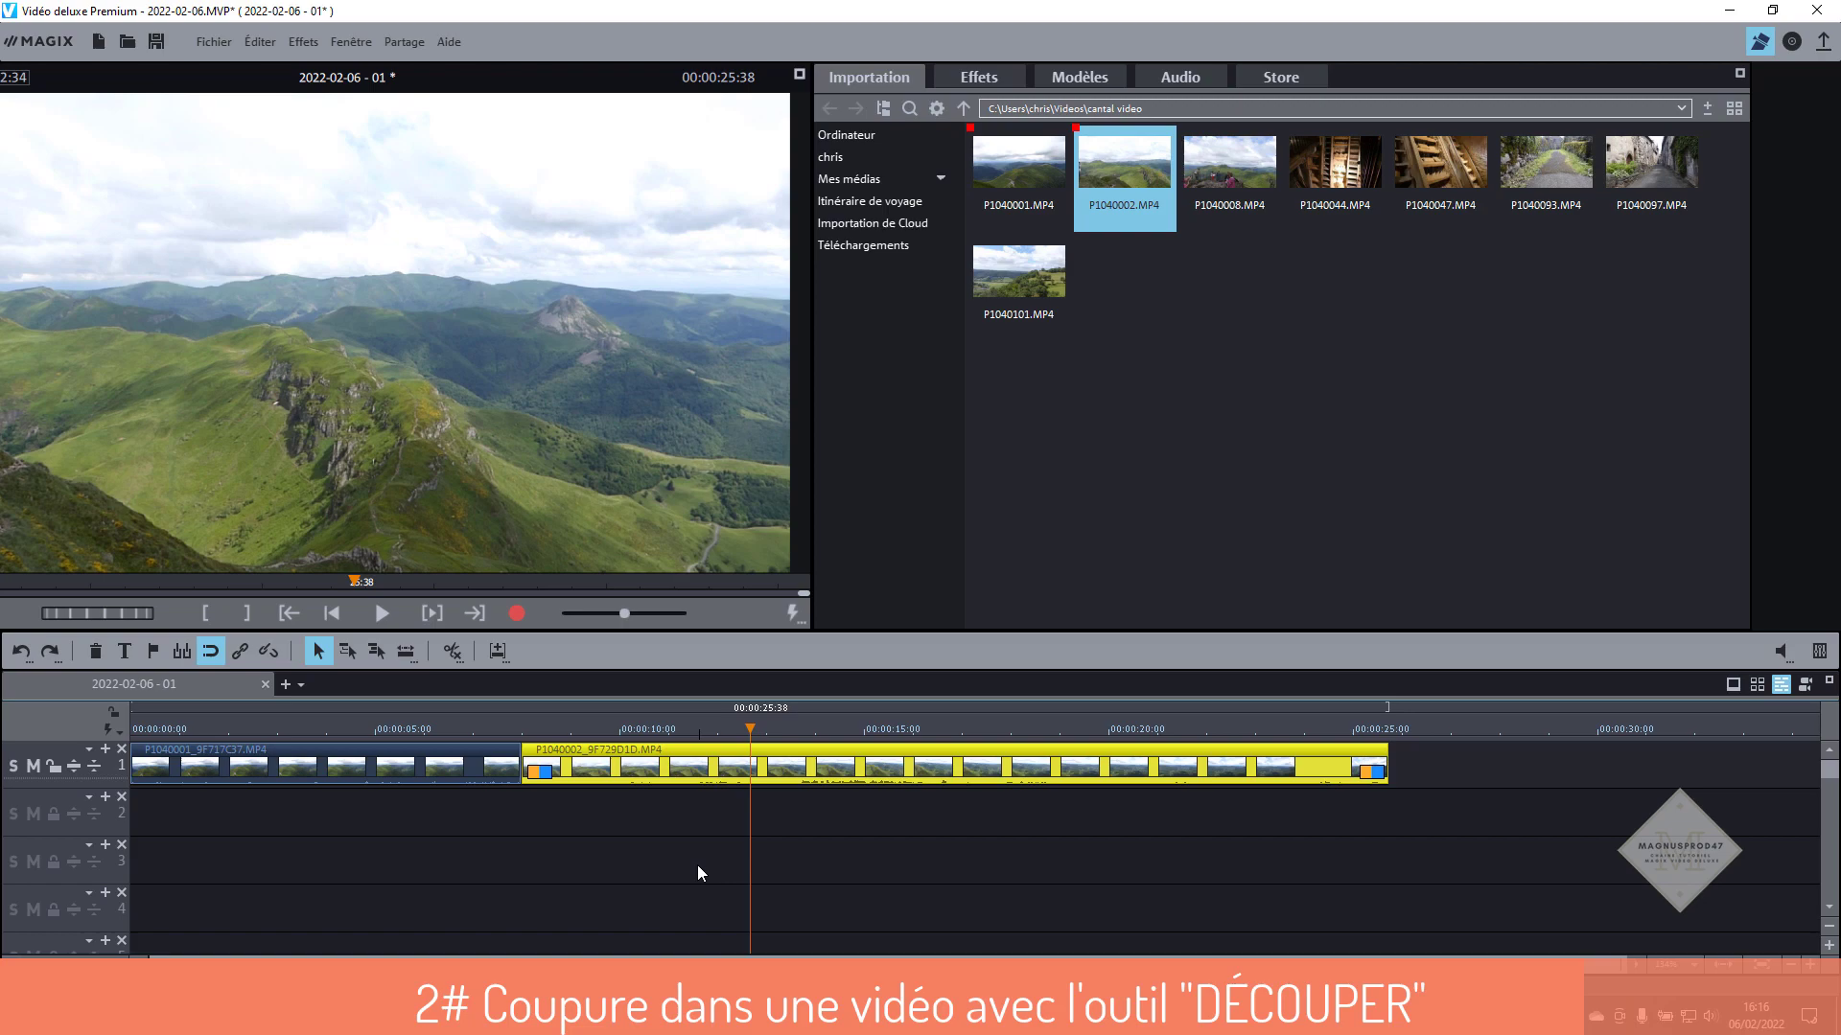
key("z")
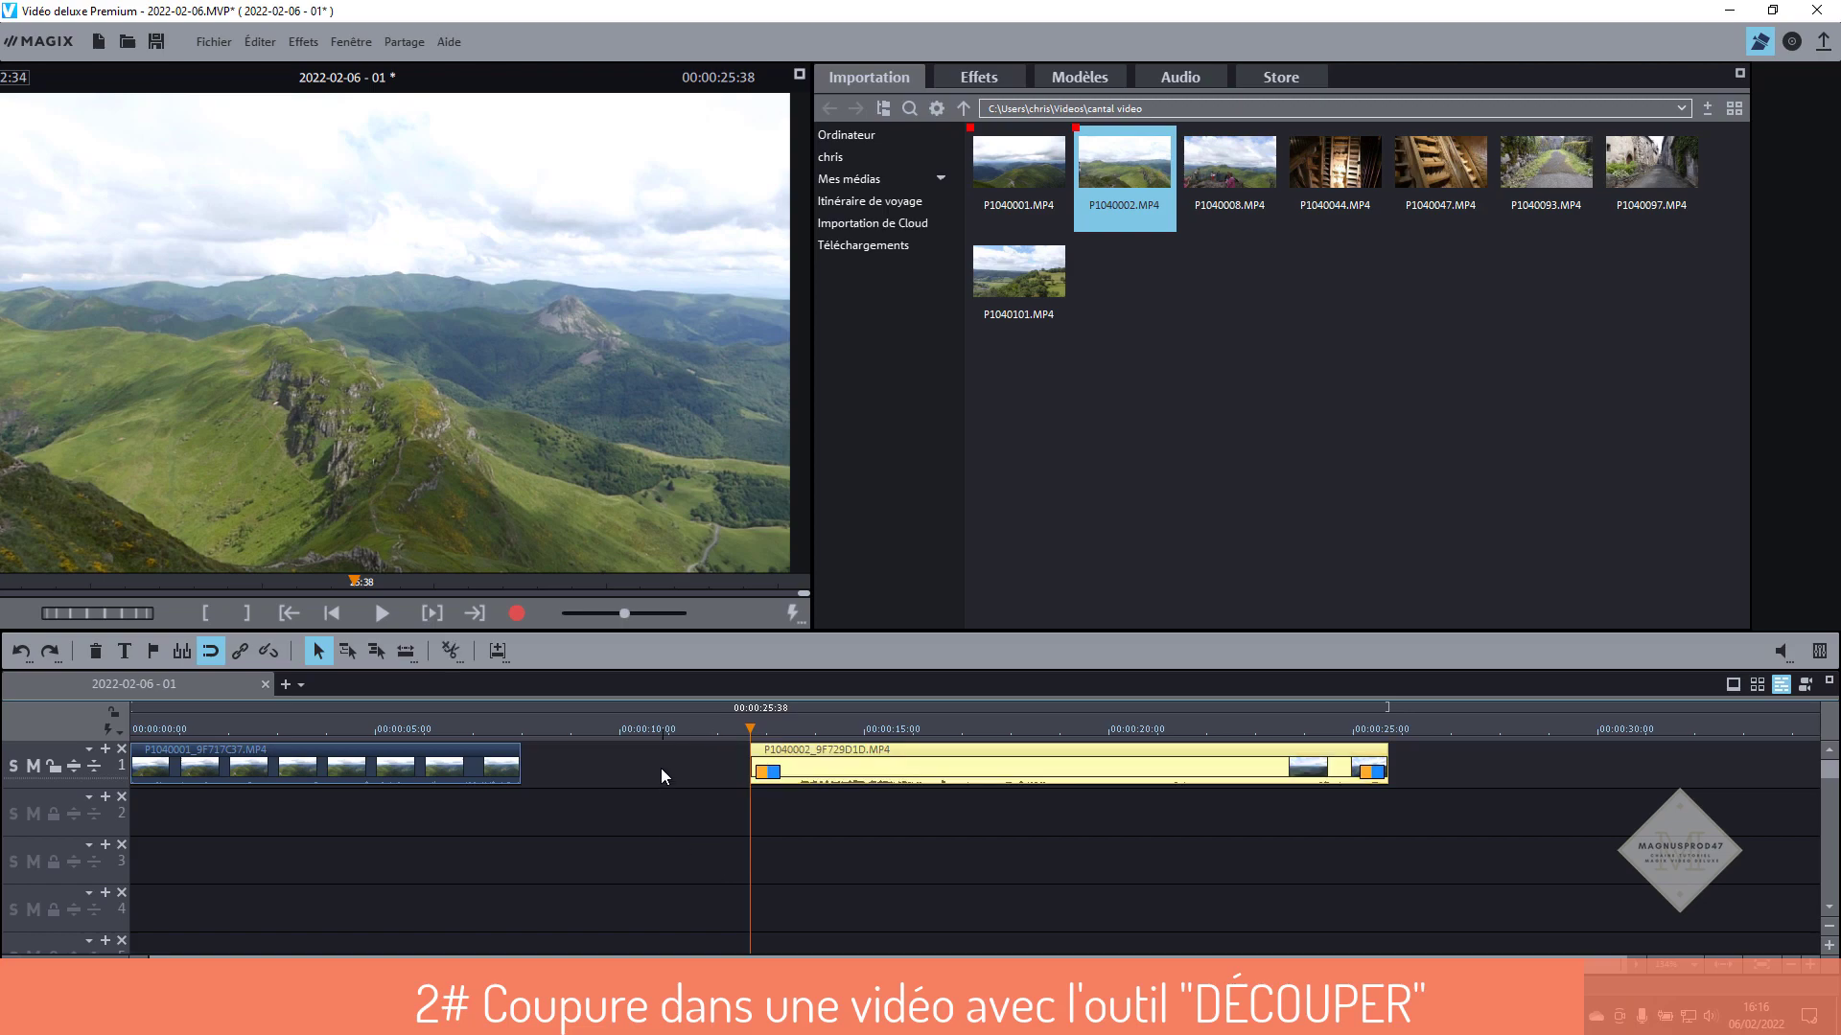
left_click(21, 654)
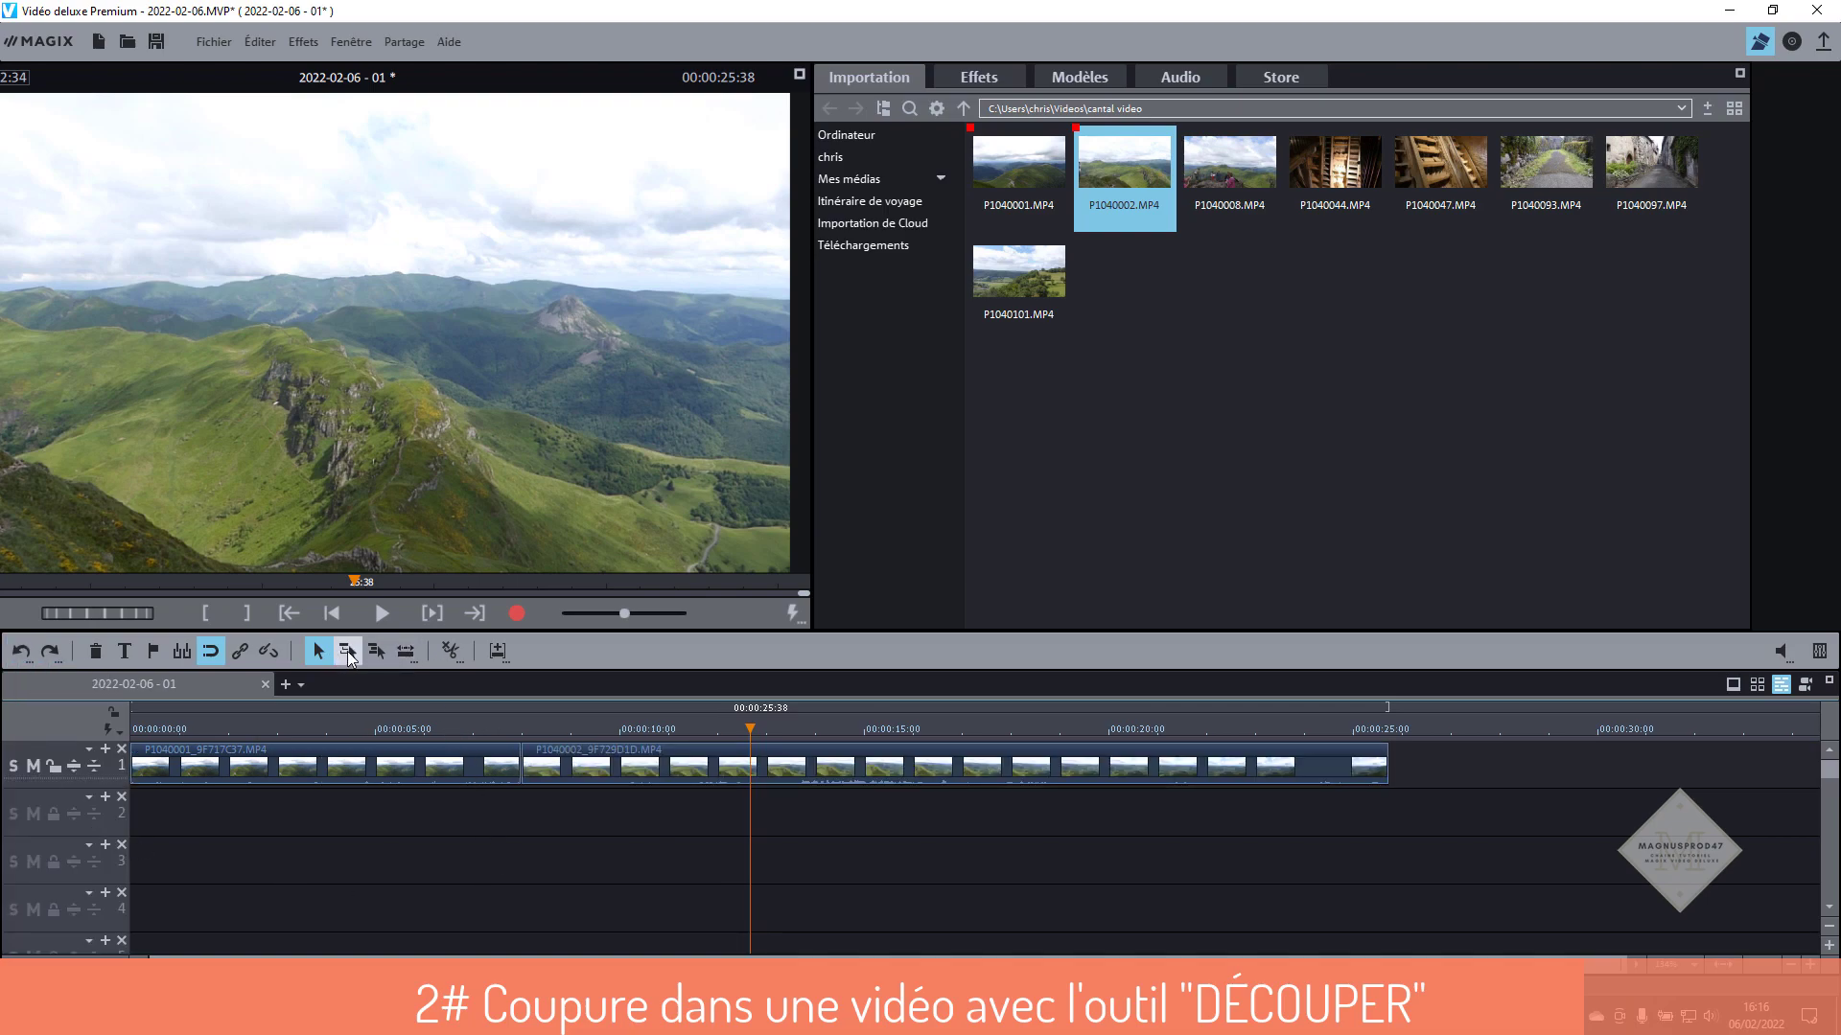
Delete the beginning of the P1040002 clip up to the playhead in the mouse mode that shifts the rest of the track
left_click(349, 652)
key("z")
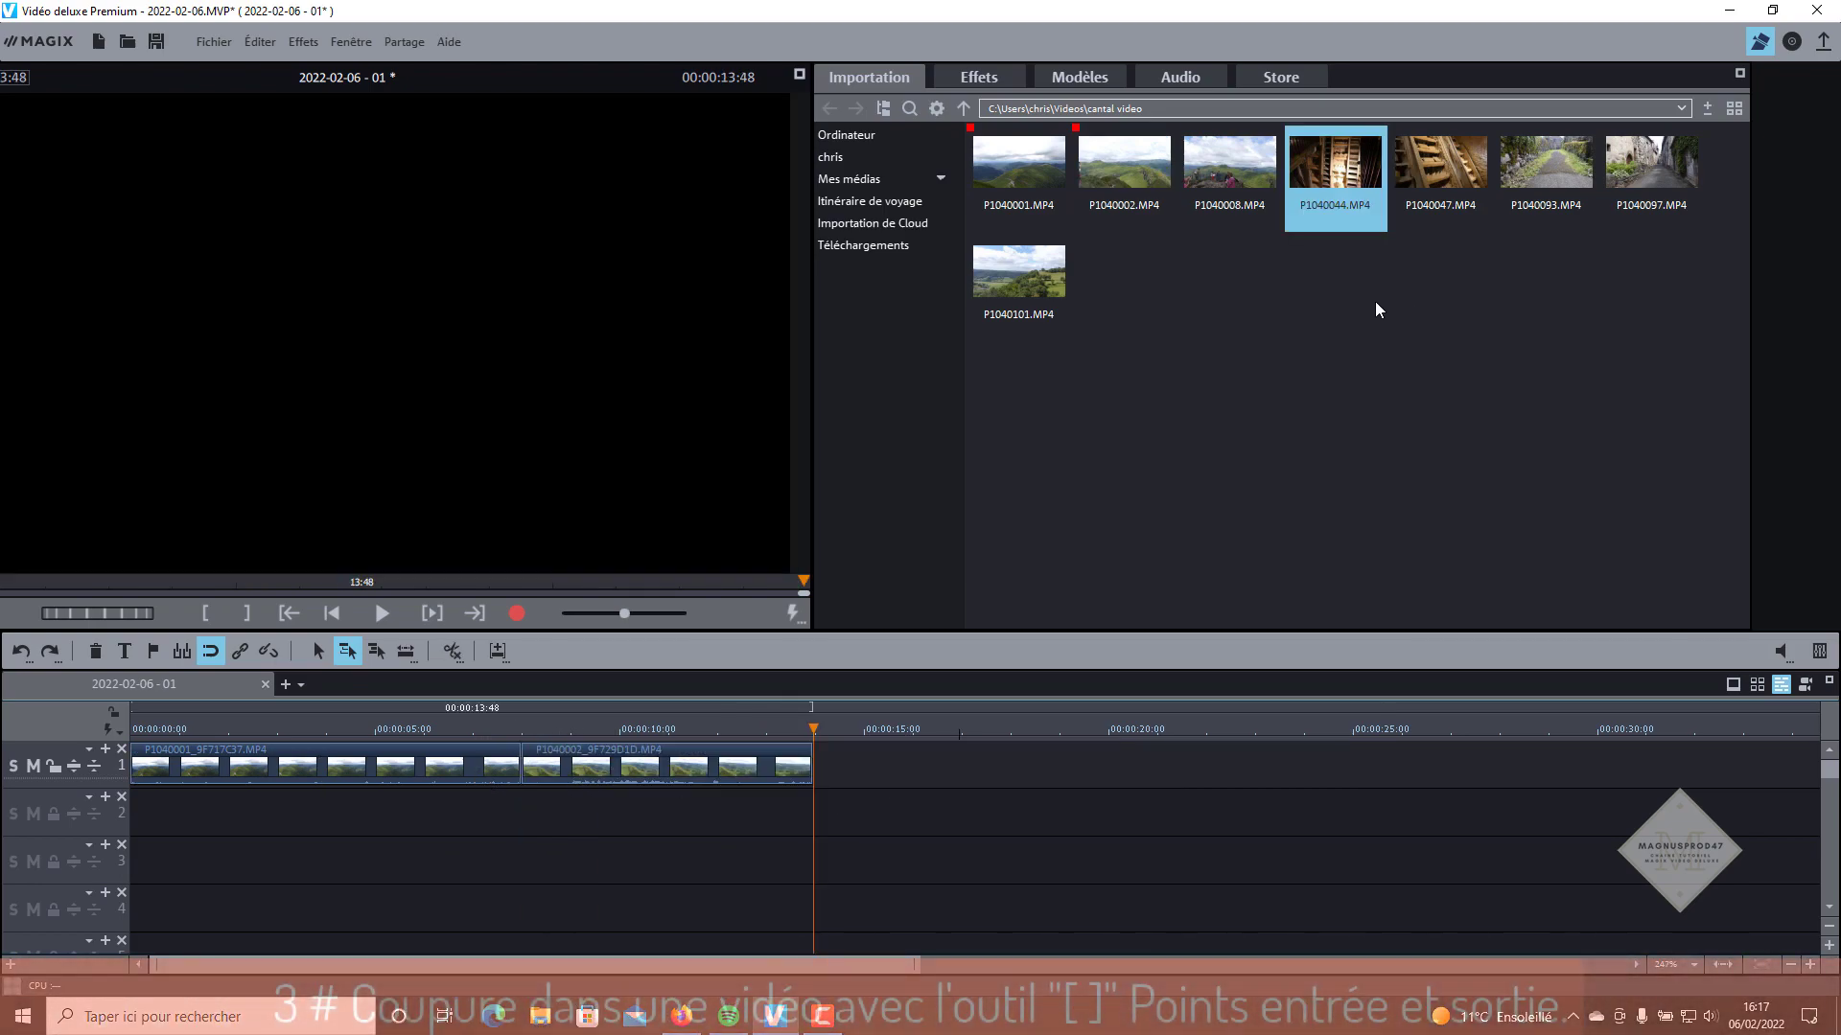
Preview P1040044.MP4 and mark a range about 14:37 long with in and out points, starting a little before its middle
mouse_move(1309, 188)
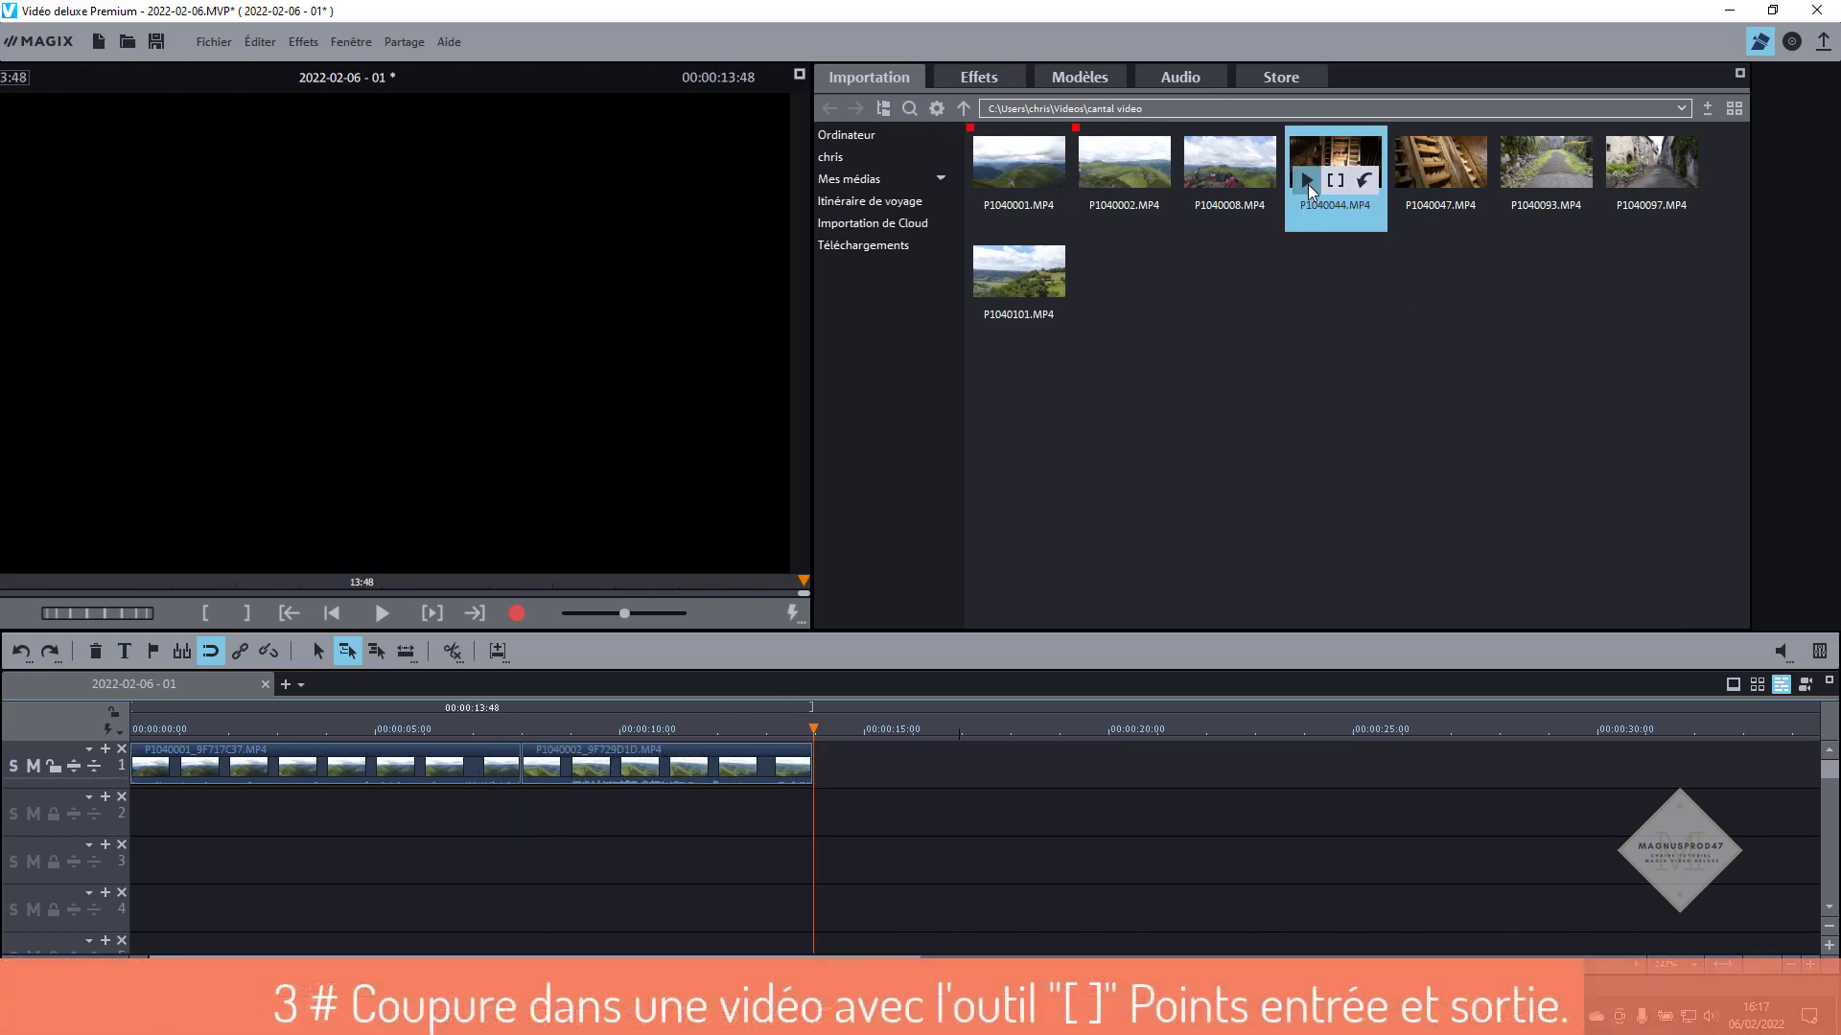
left_click(1309, 182)
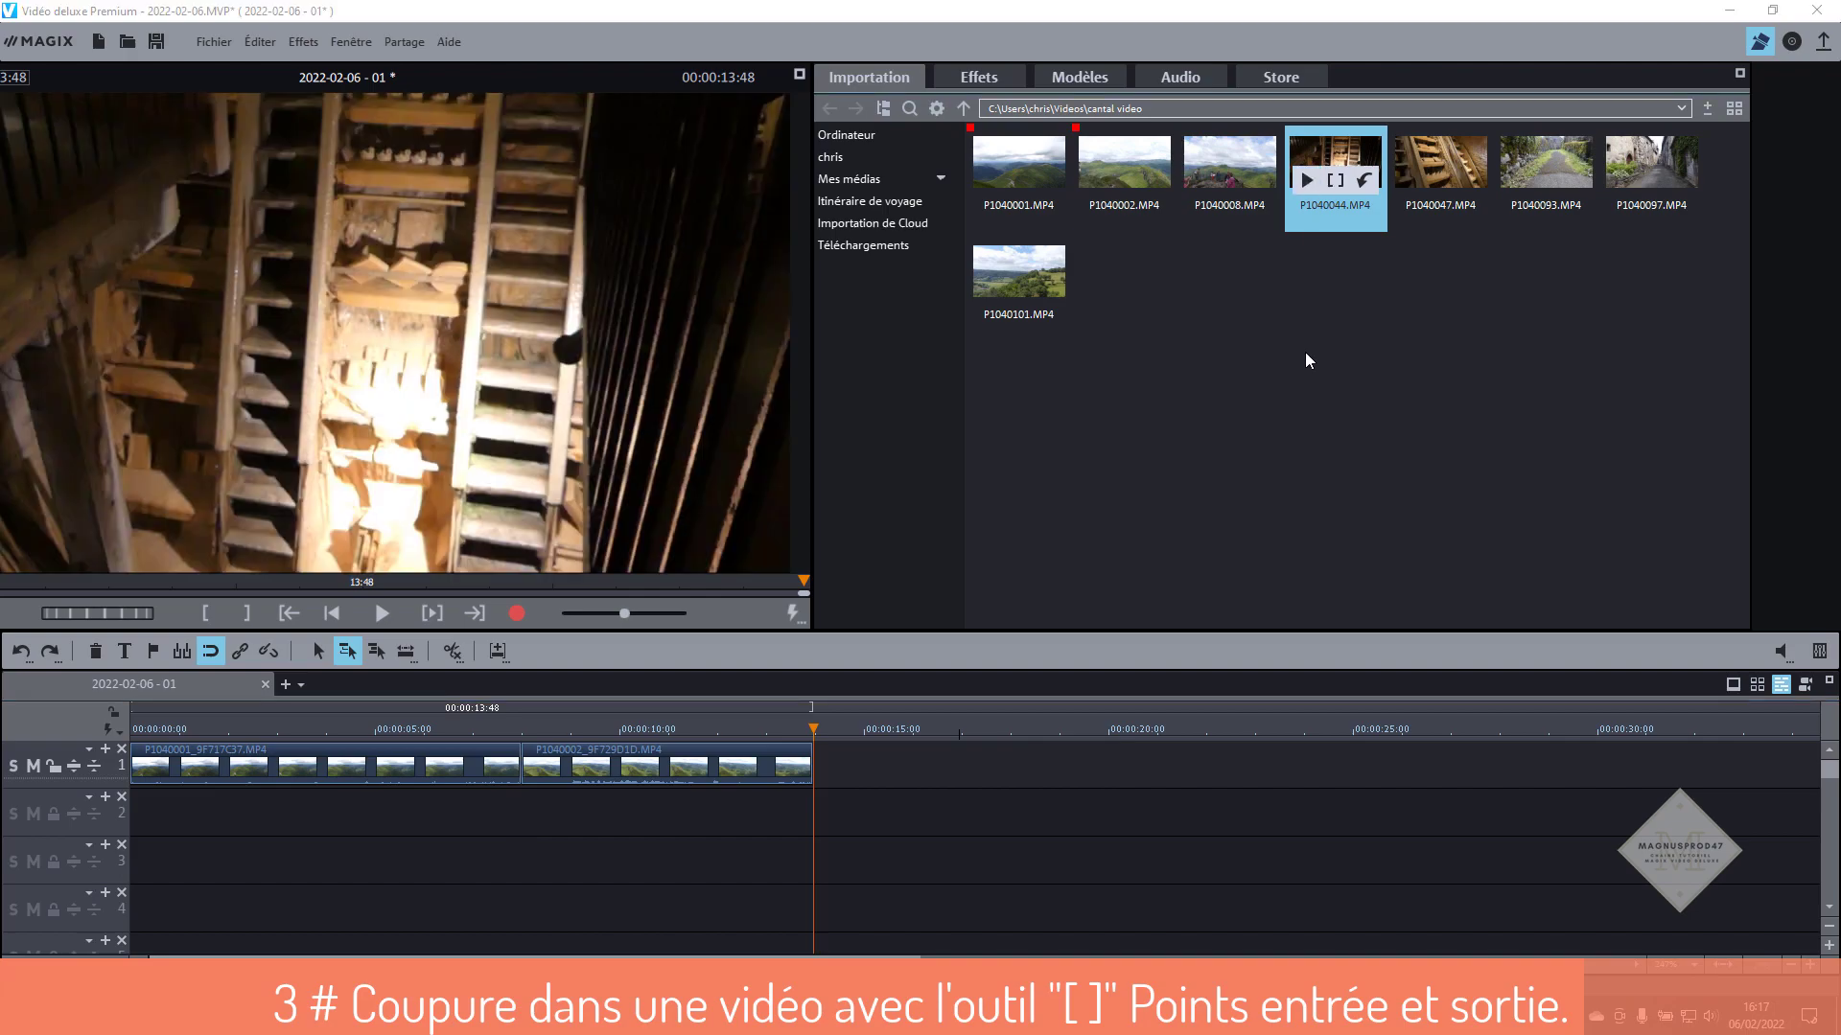
left_click(383, 615)
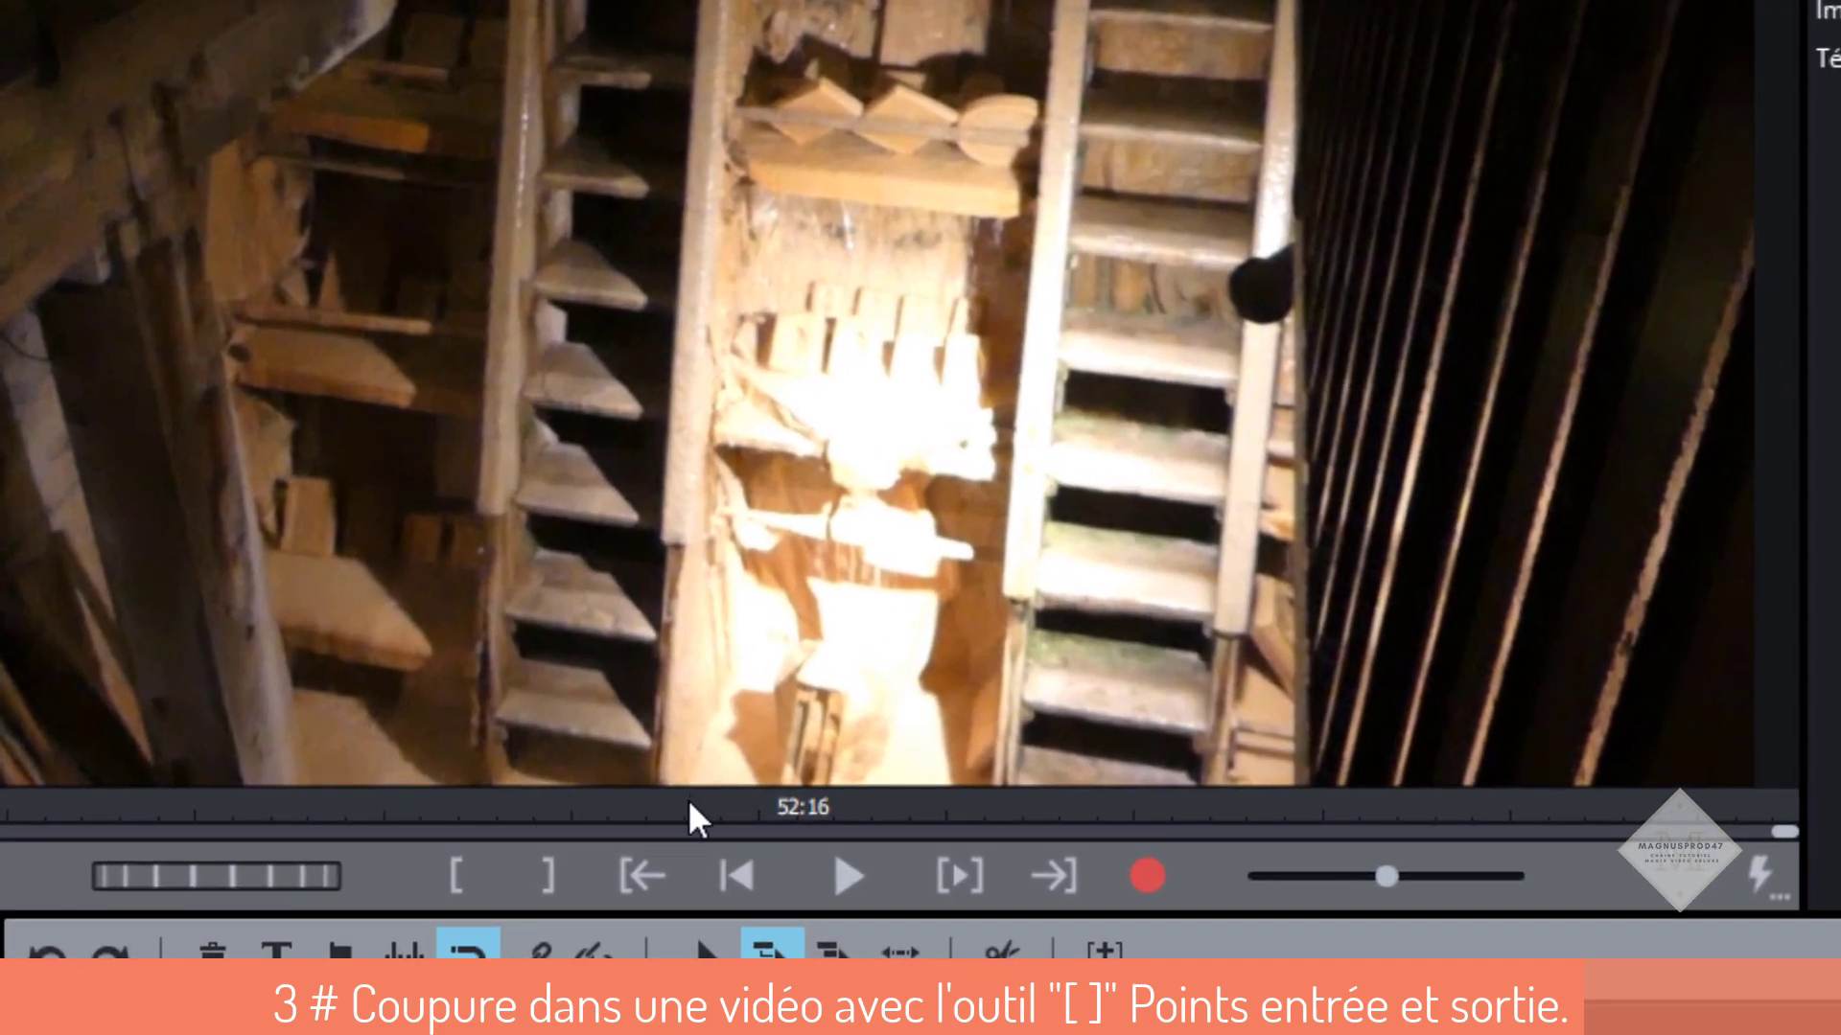
left_click(690, 806)
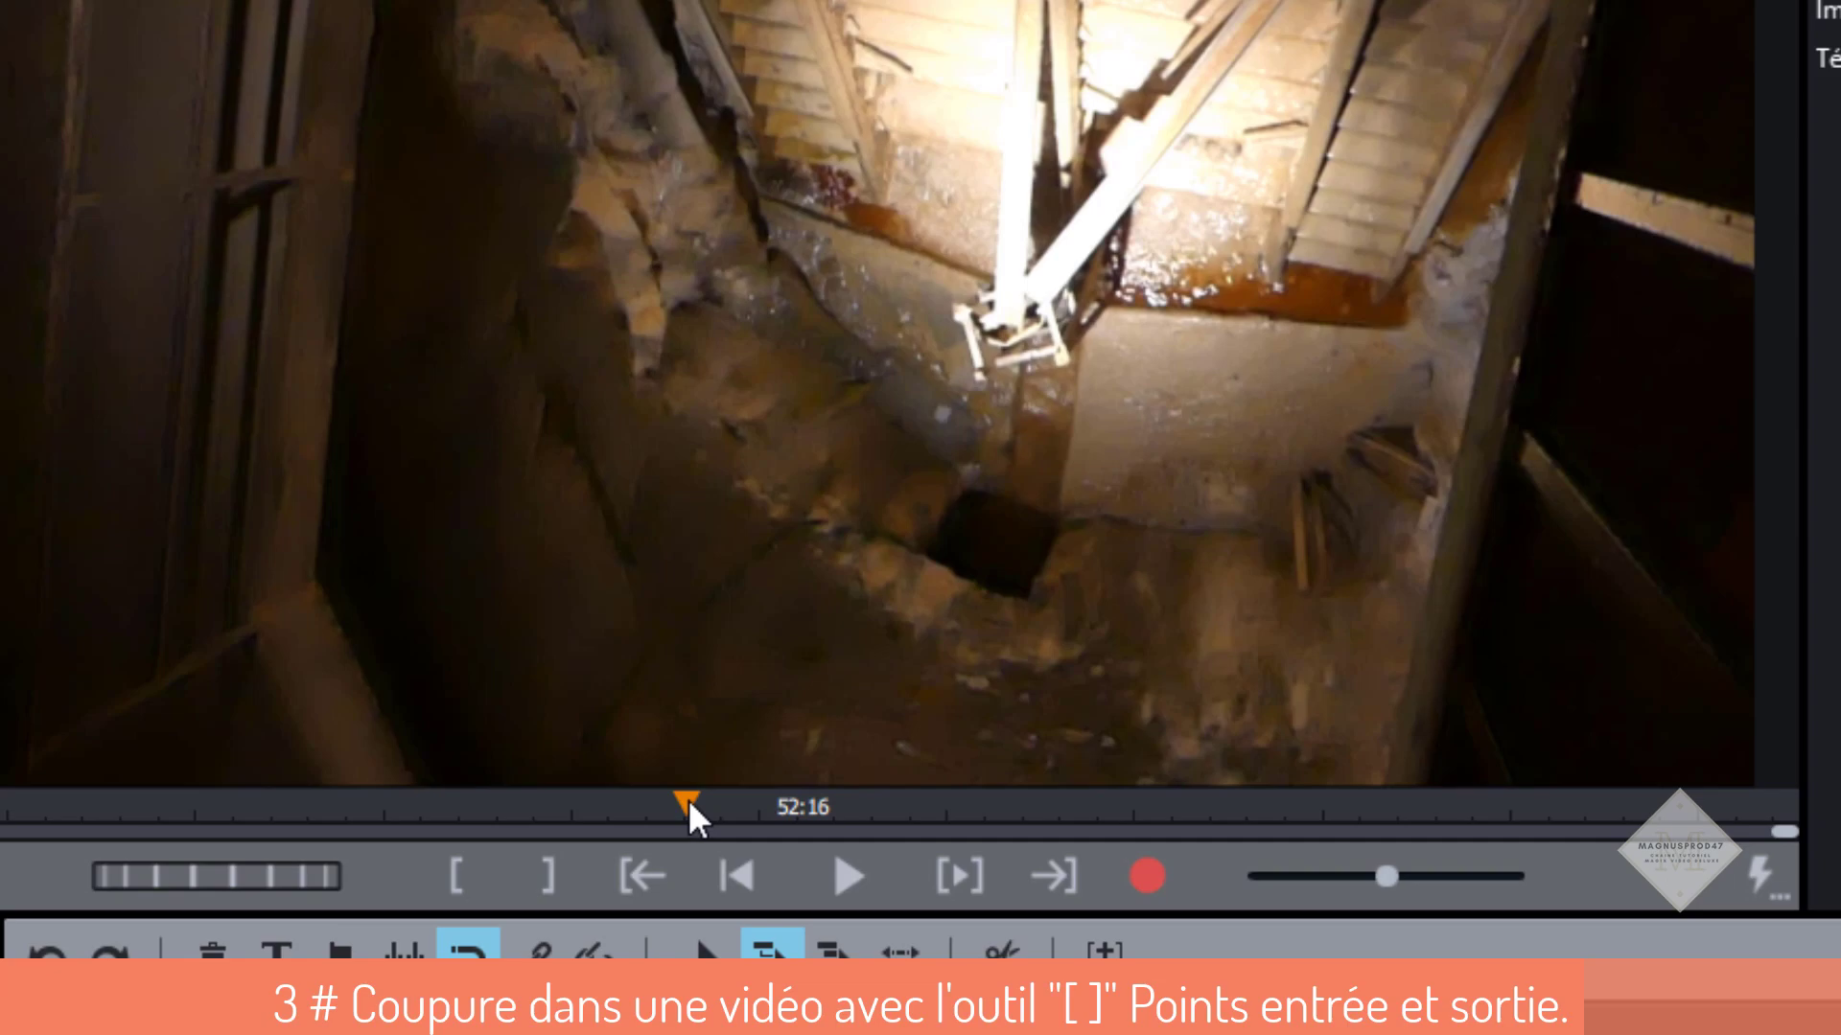
mouse_move(690, 807)
left_mouse_down()
mouse_move(556, 810)
mouse_move(686, 814)
left_mouse_up()
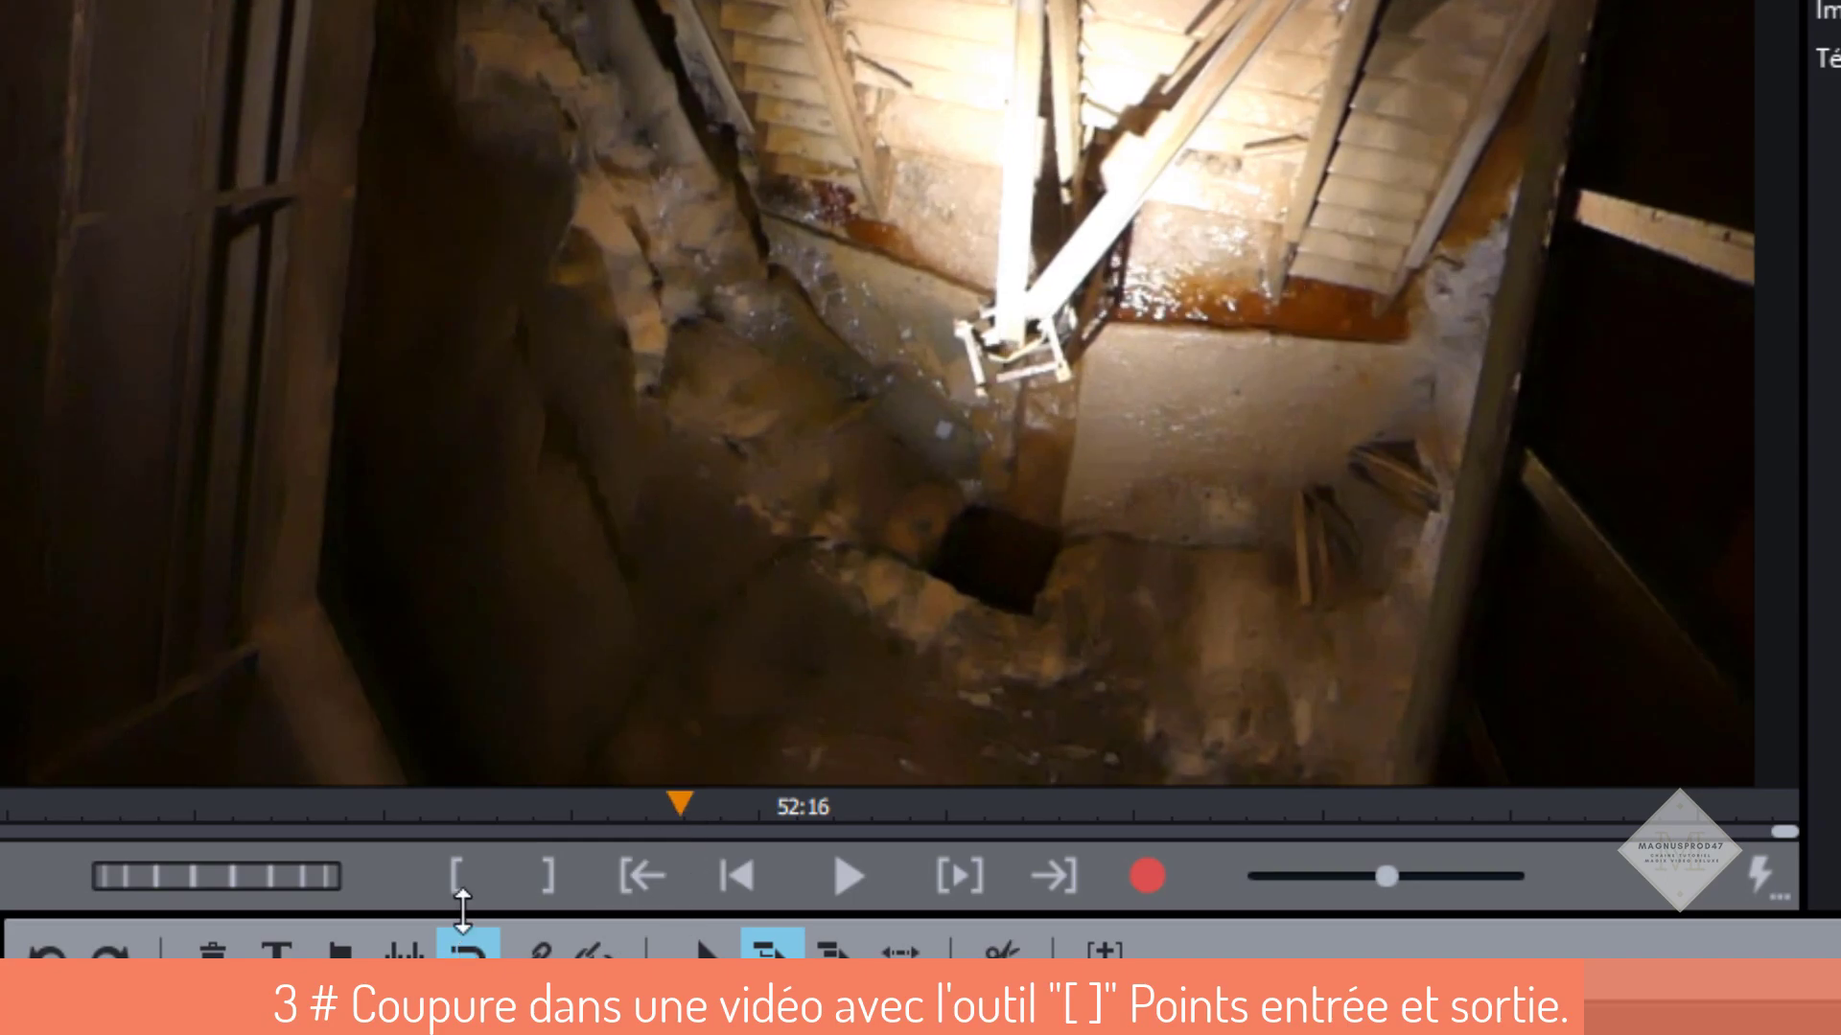
left_click(458, 884)
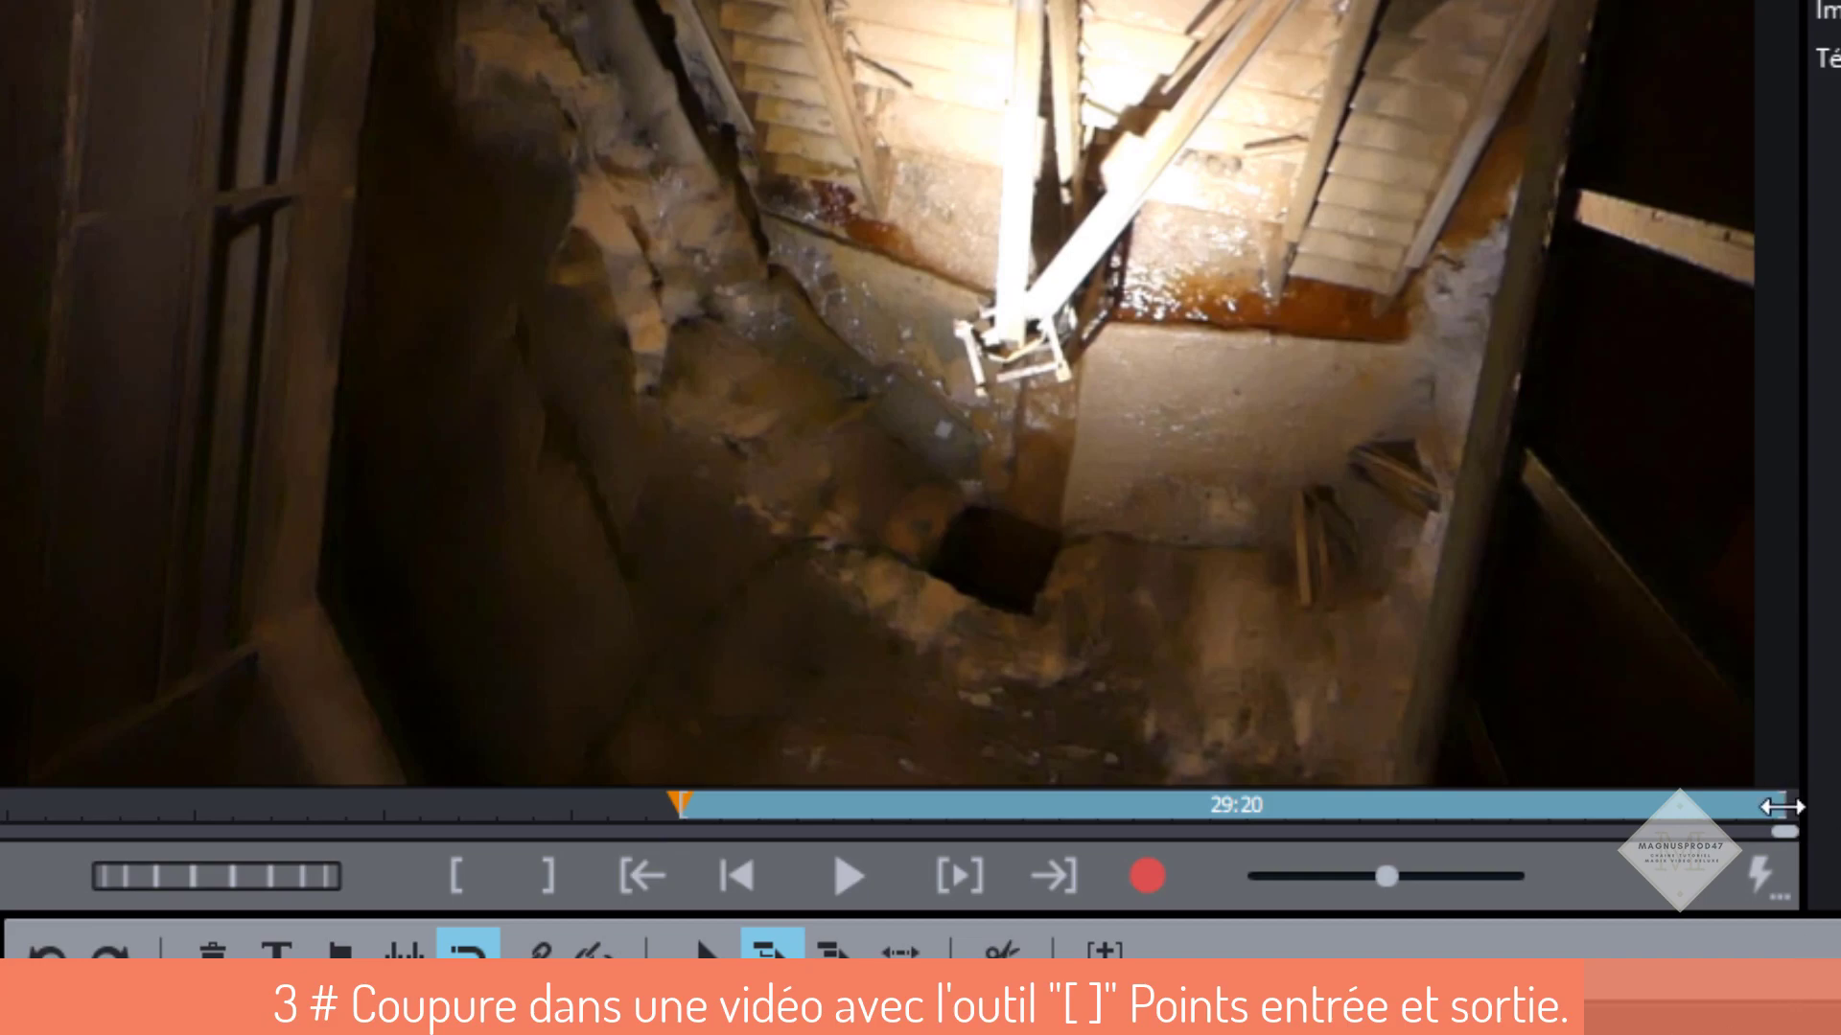
left_click_drag(1781, 808, 1230, 811)
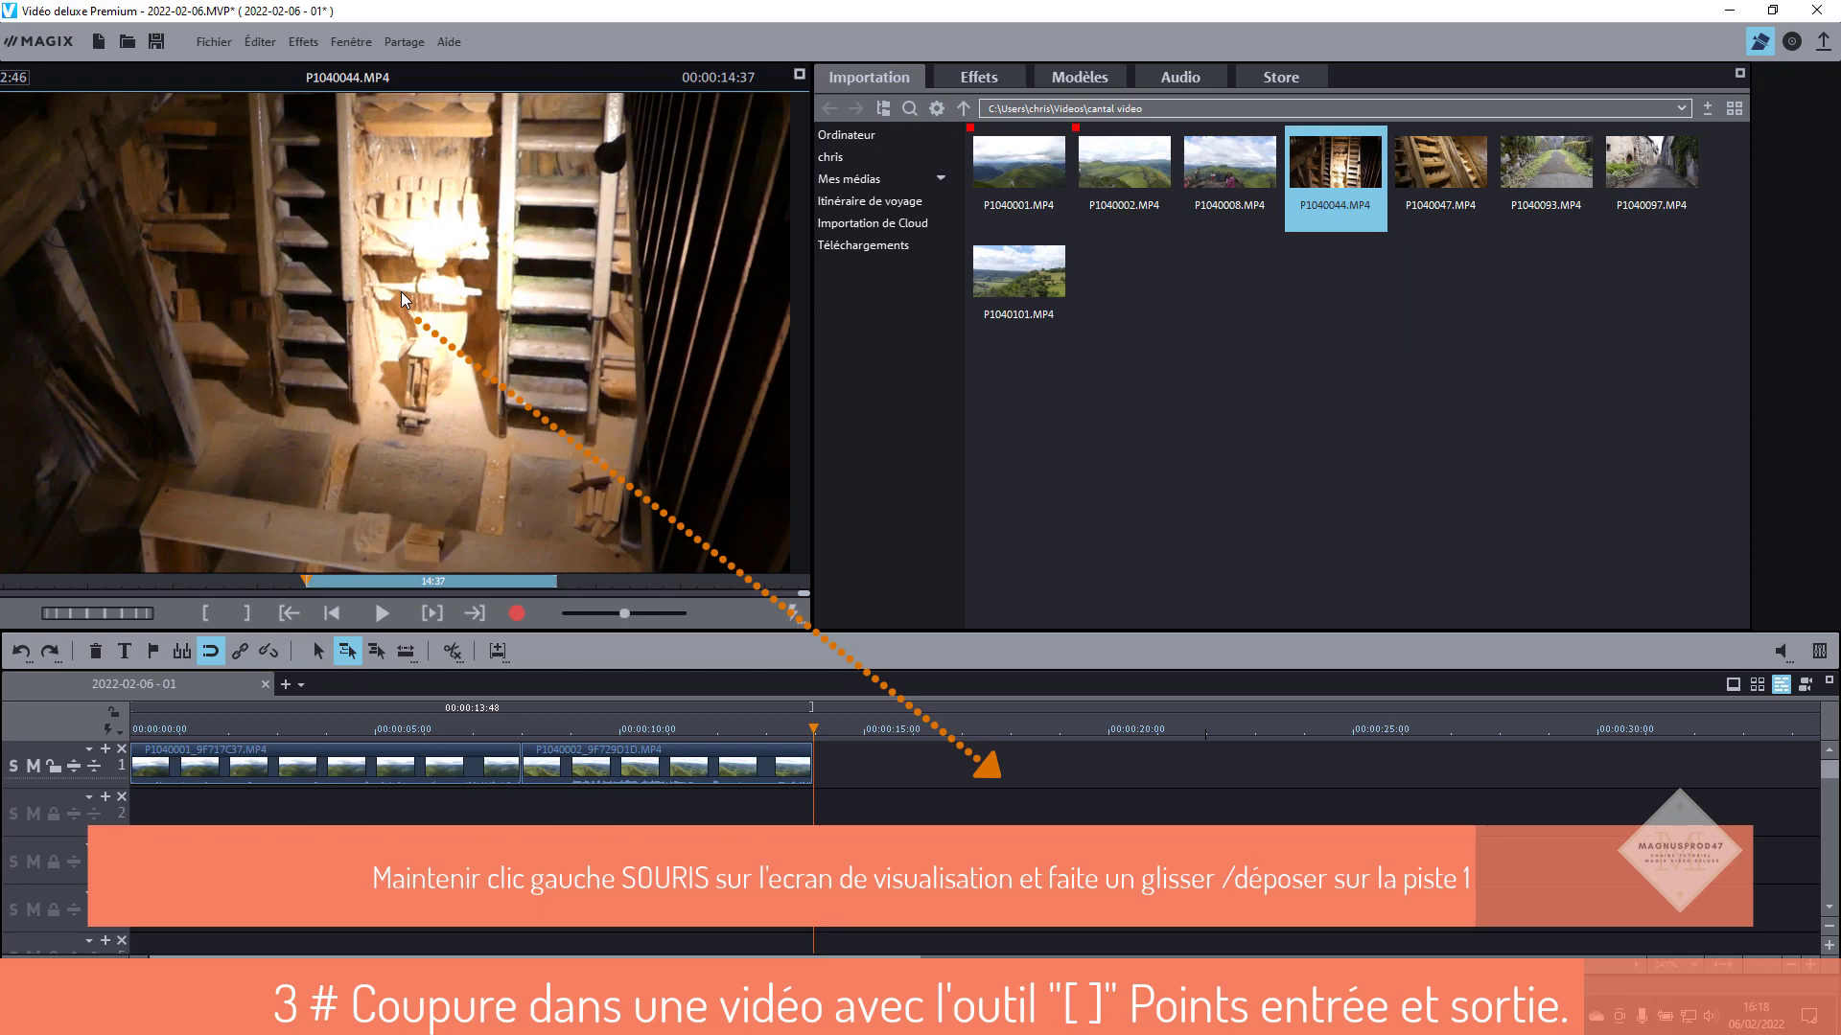
Insert the marked range of P1040044.MP4 after the P1040002 clip on track 1 and scrub through it
left_click_drag(401, 291, 412, 304)
mouse_move(519, 366)
left_mouse_down()
mouse_move(670, 467)
mouse_move(792, 588)
mouse_move(861, 753)
mouse_move(916, 773)
left_mouse_up()
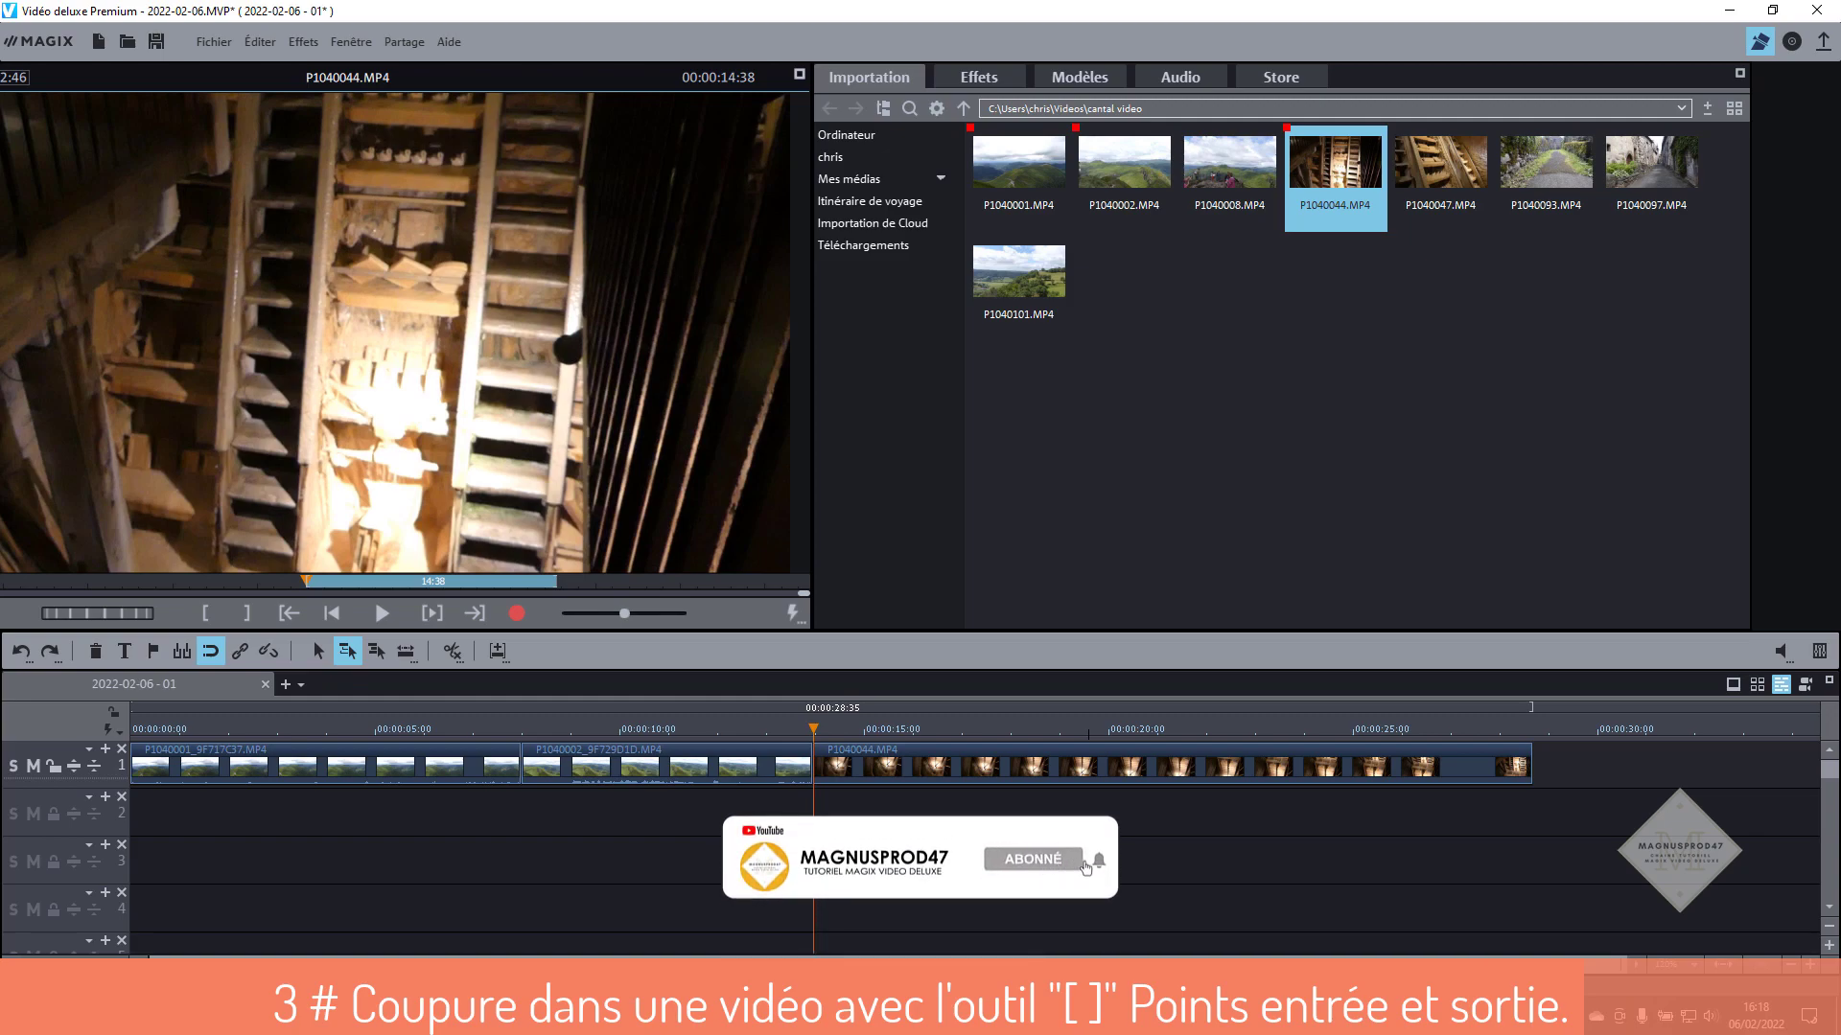
left_click_drag(814, 736, 1334, 758)
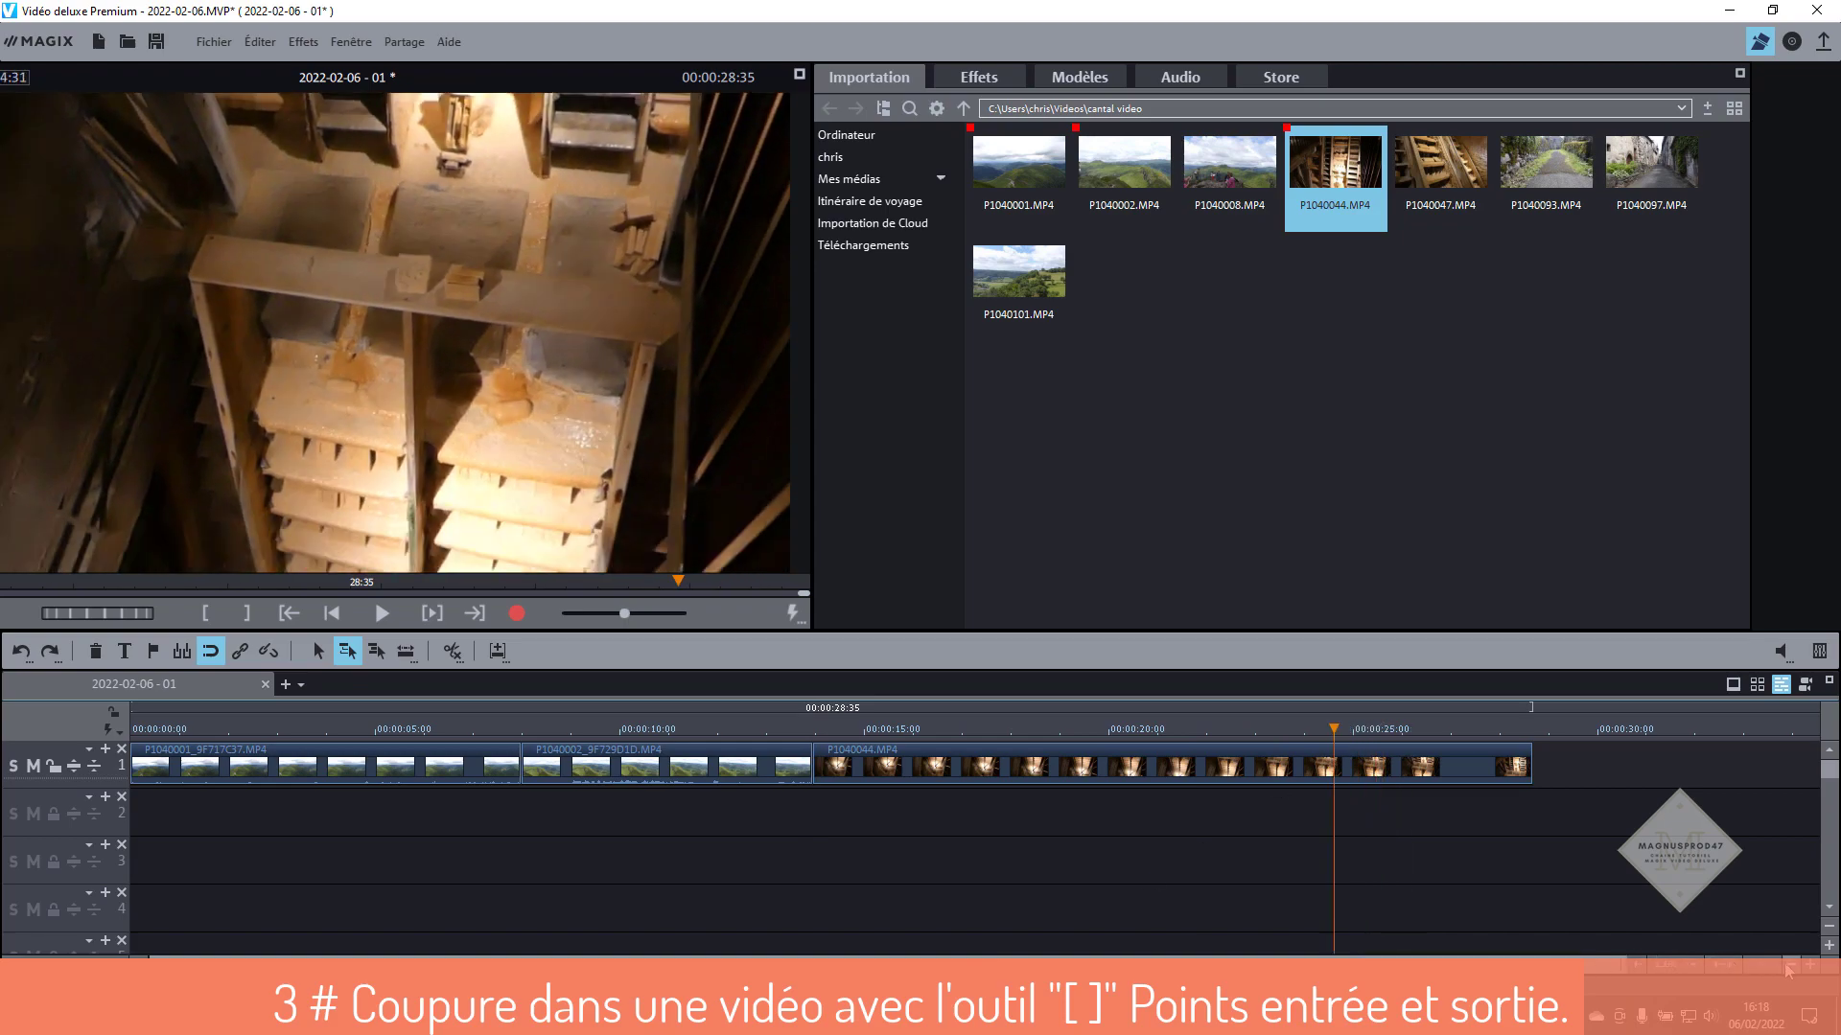
Preview P1040093.MP4 and mark a range about 09:27 long with in and out points, starting about a third of the way in
left_click(1788, 965)
mouse_move(1543, 165)
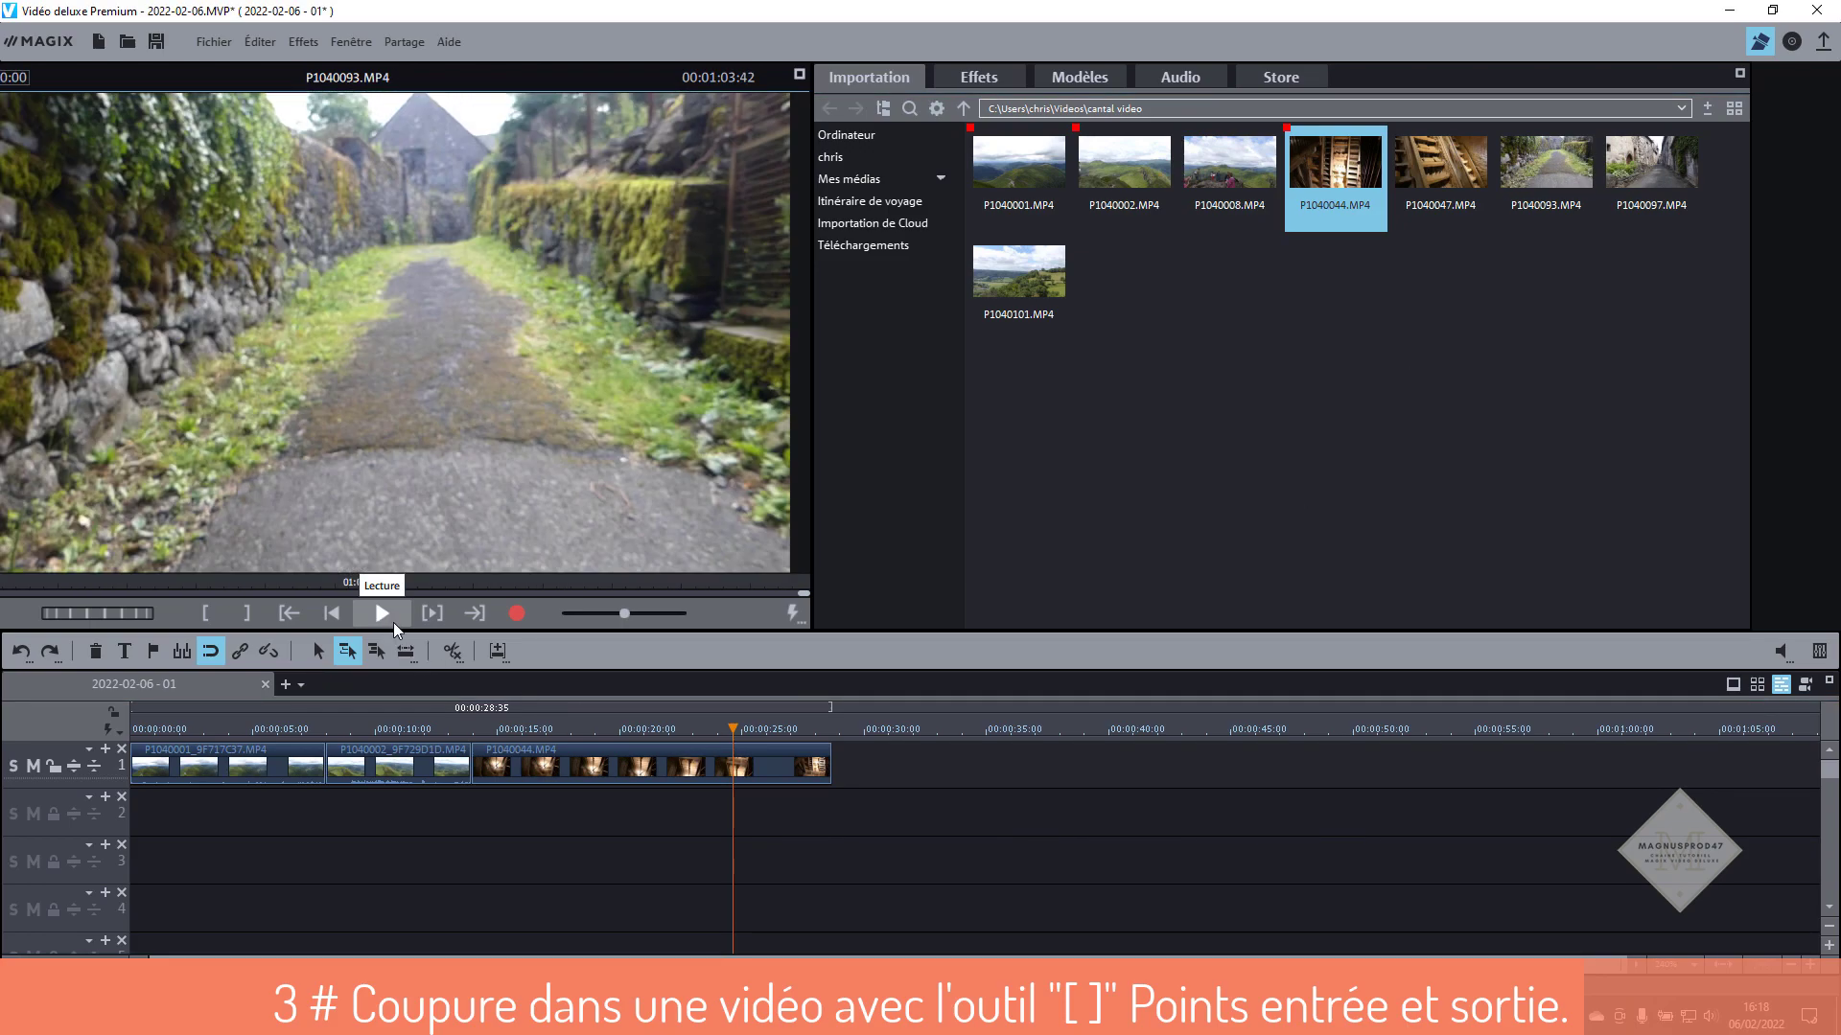
left_click(298, 580)
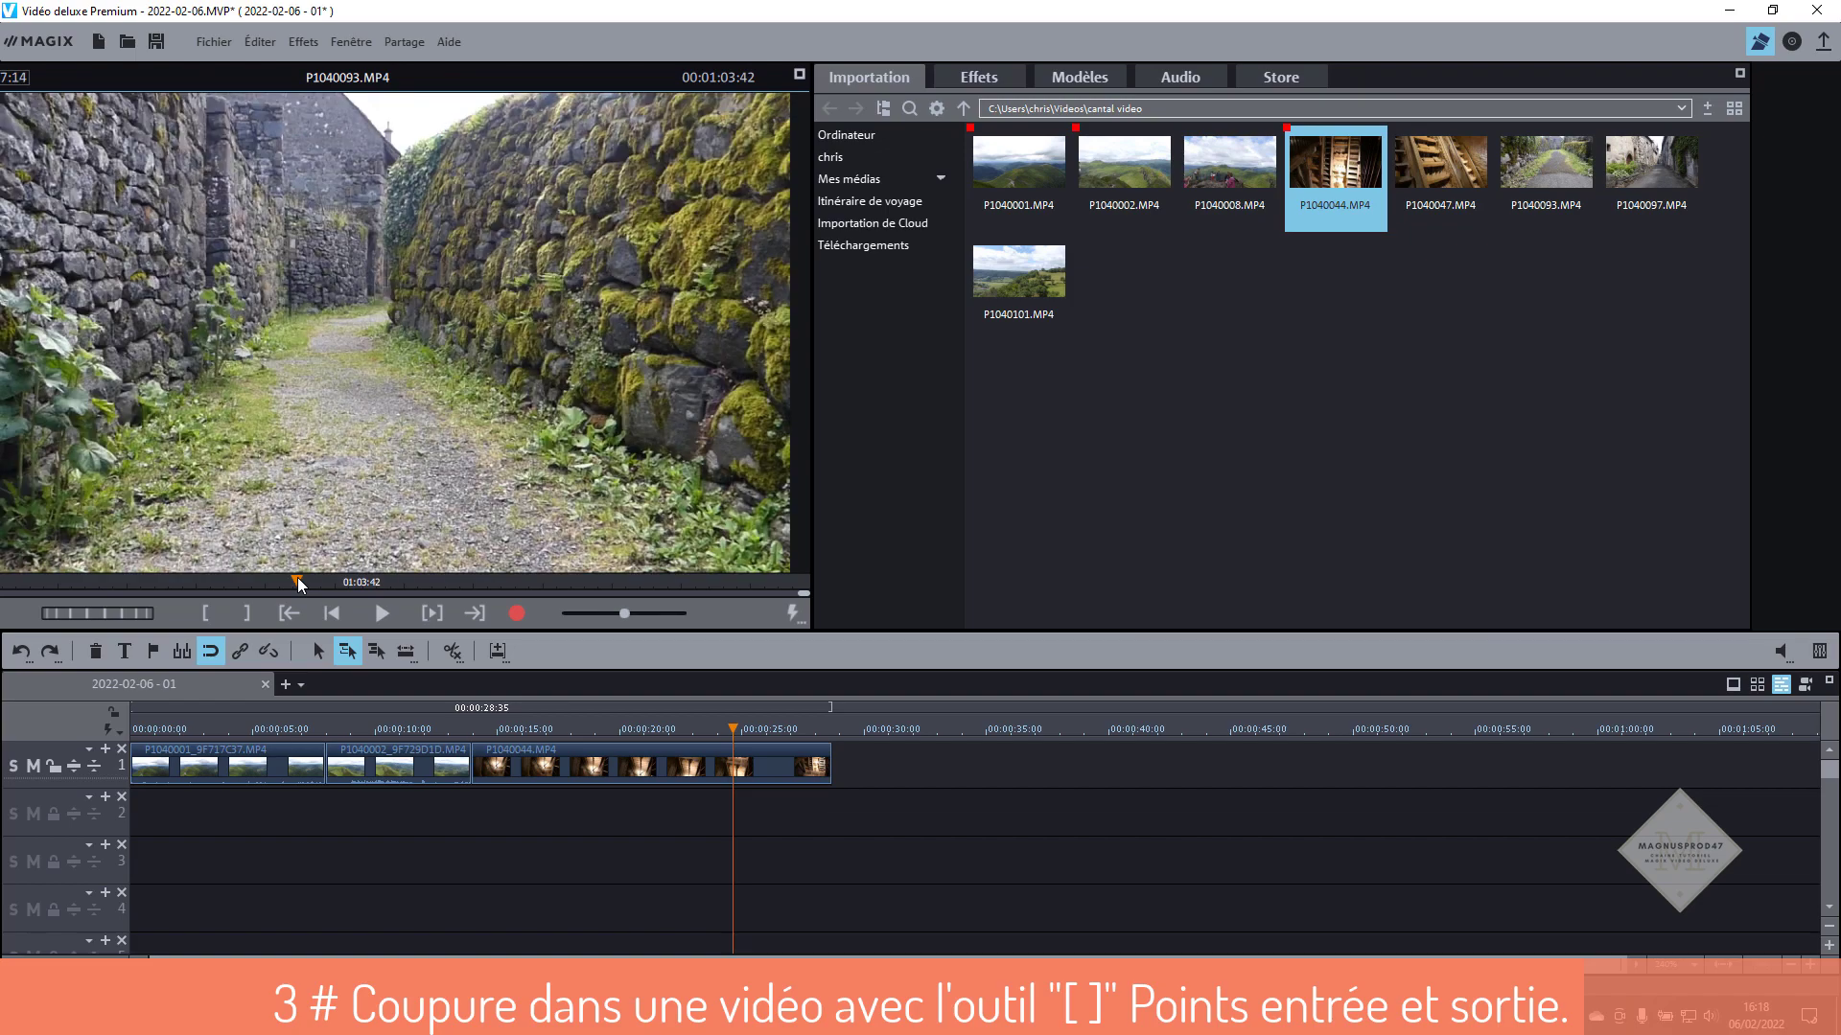
left_click_drag(298, 580, 227, 585)
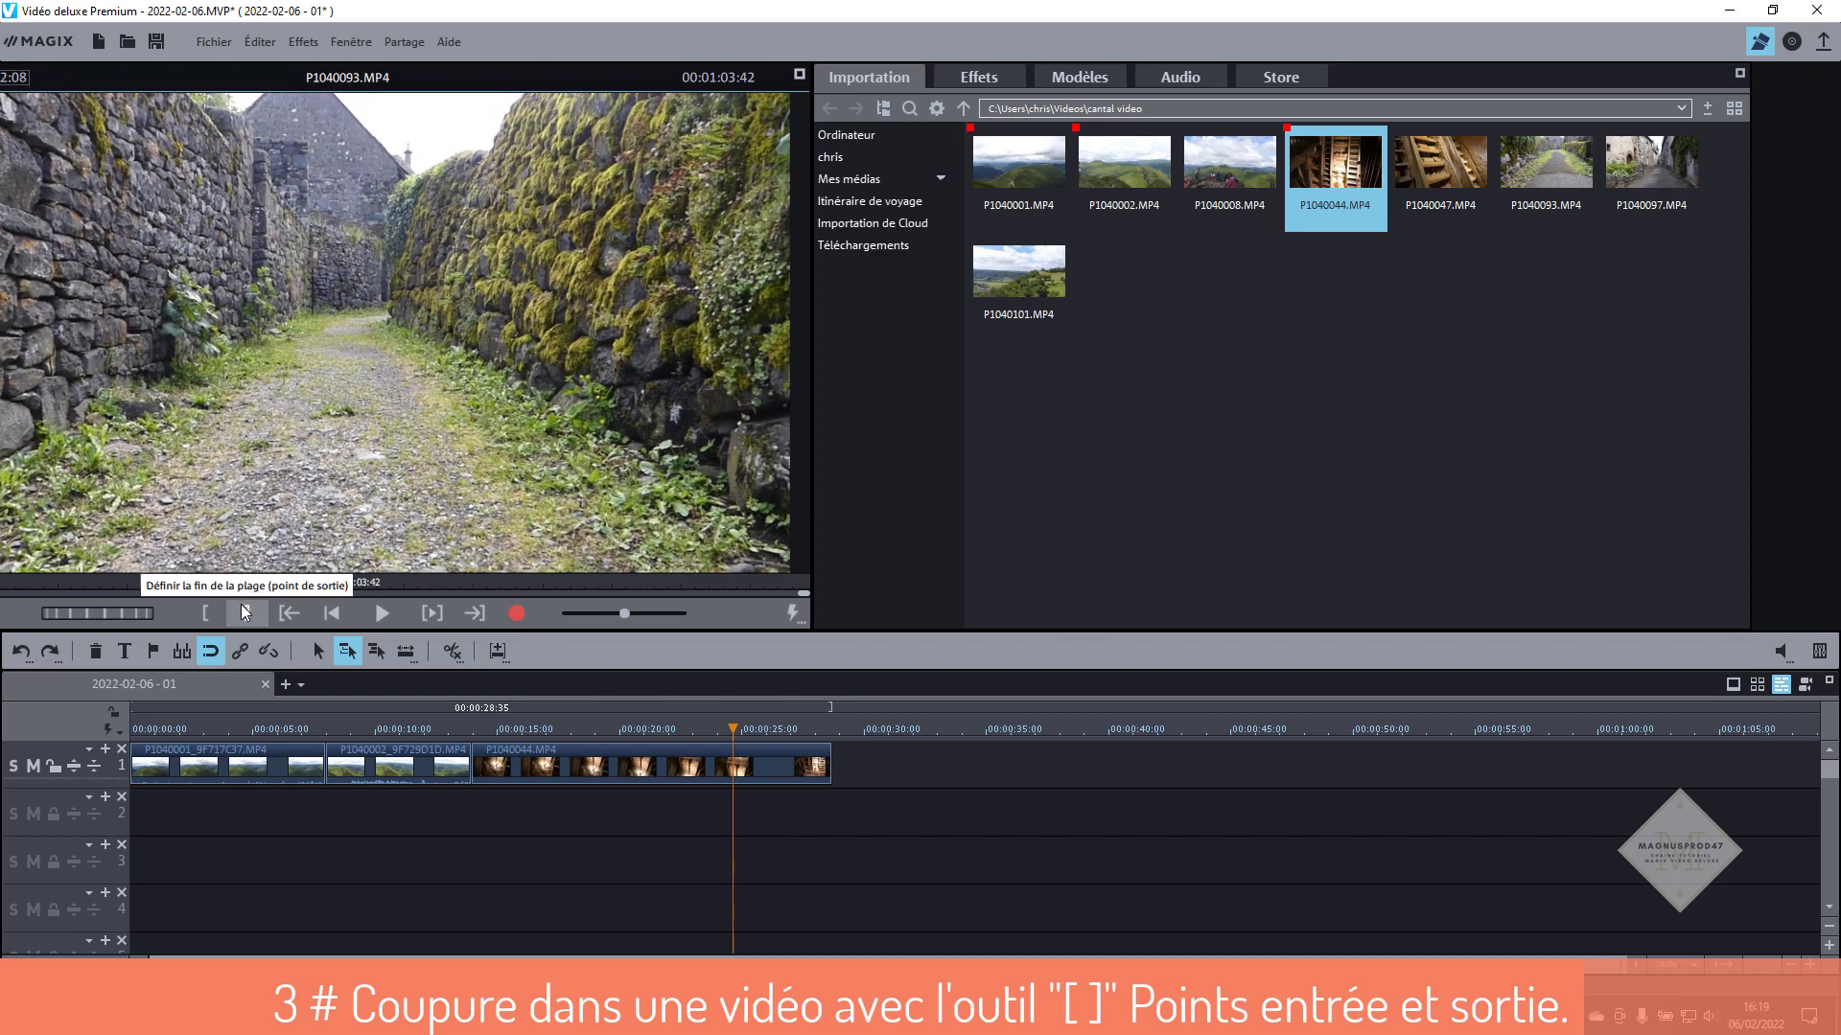
left_click(204, 615)
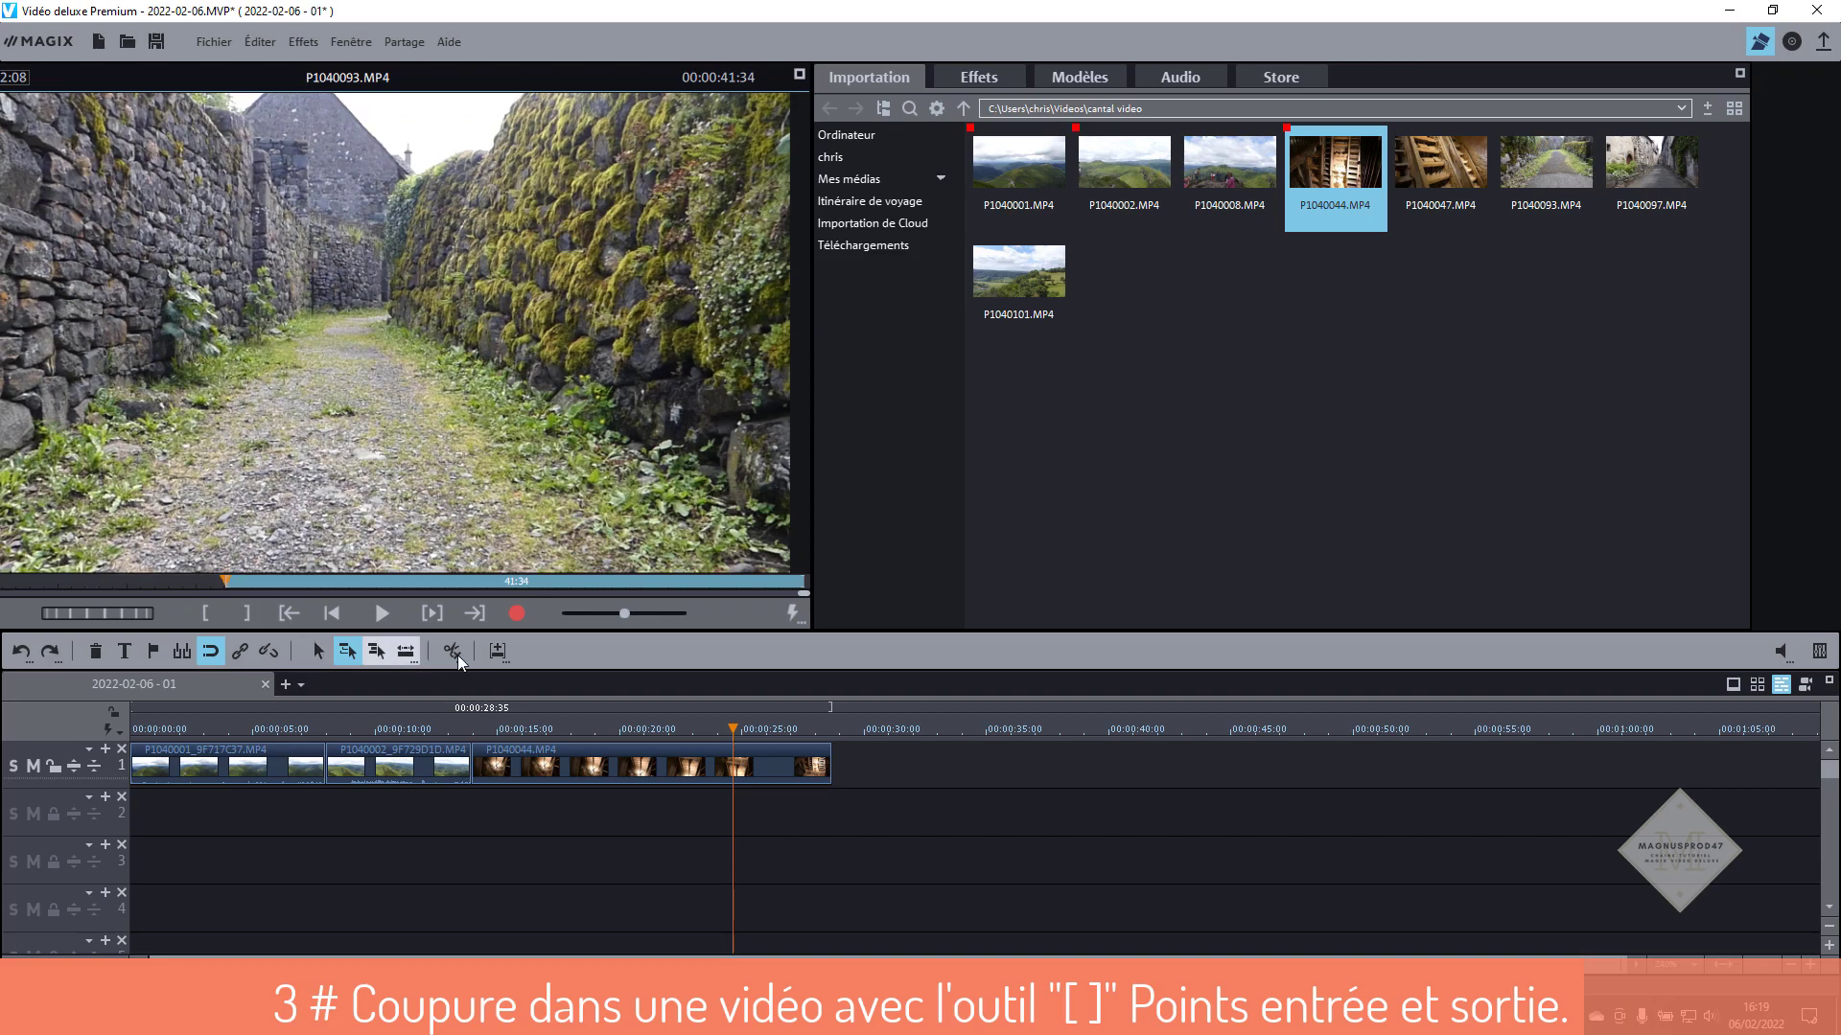
left_click_drag(801, 586, 359, 598)
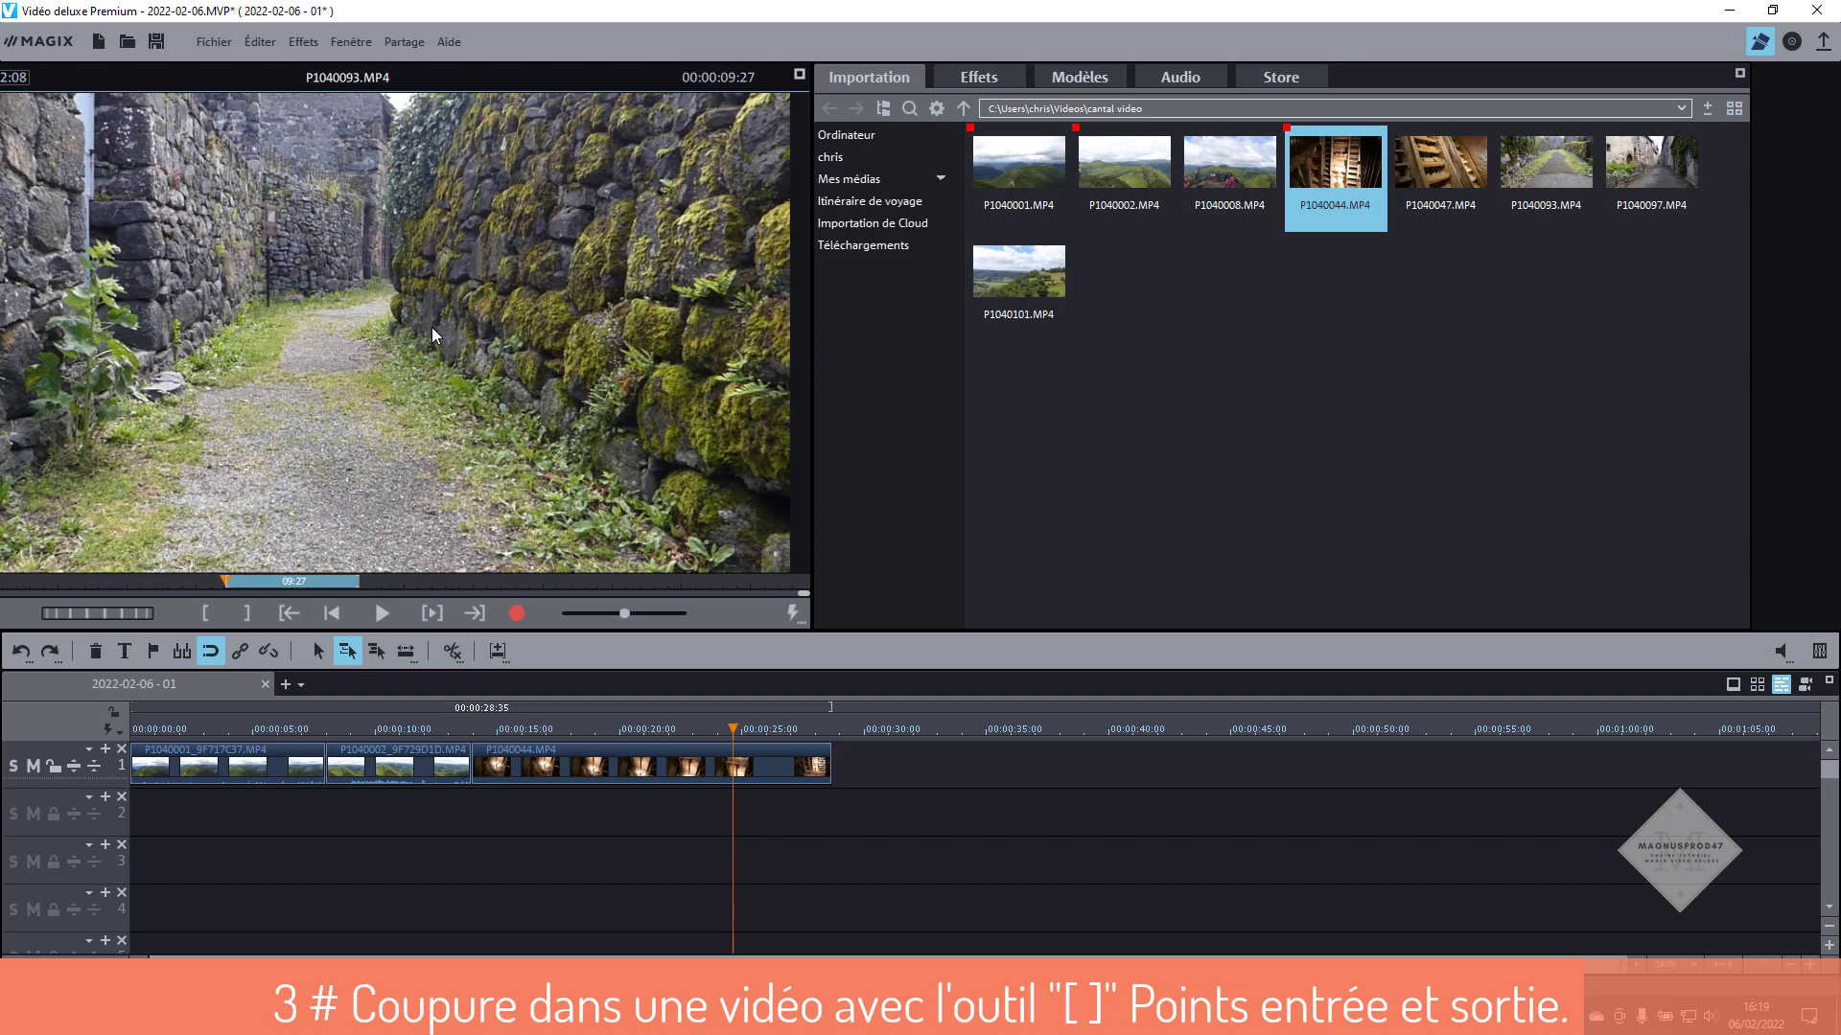
Insert the marked range of P1040093.MP4 after the P1040044 clip on track 1 and scrub into it
left_click_drag(431, 326, 930, 769)
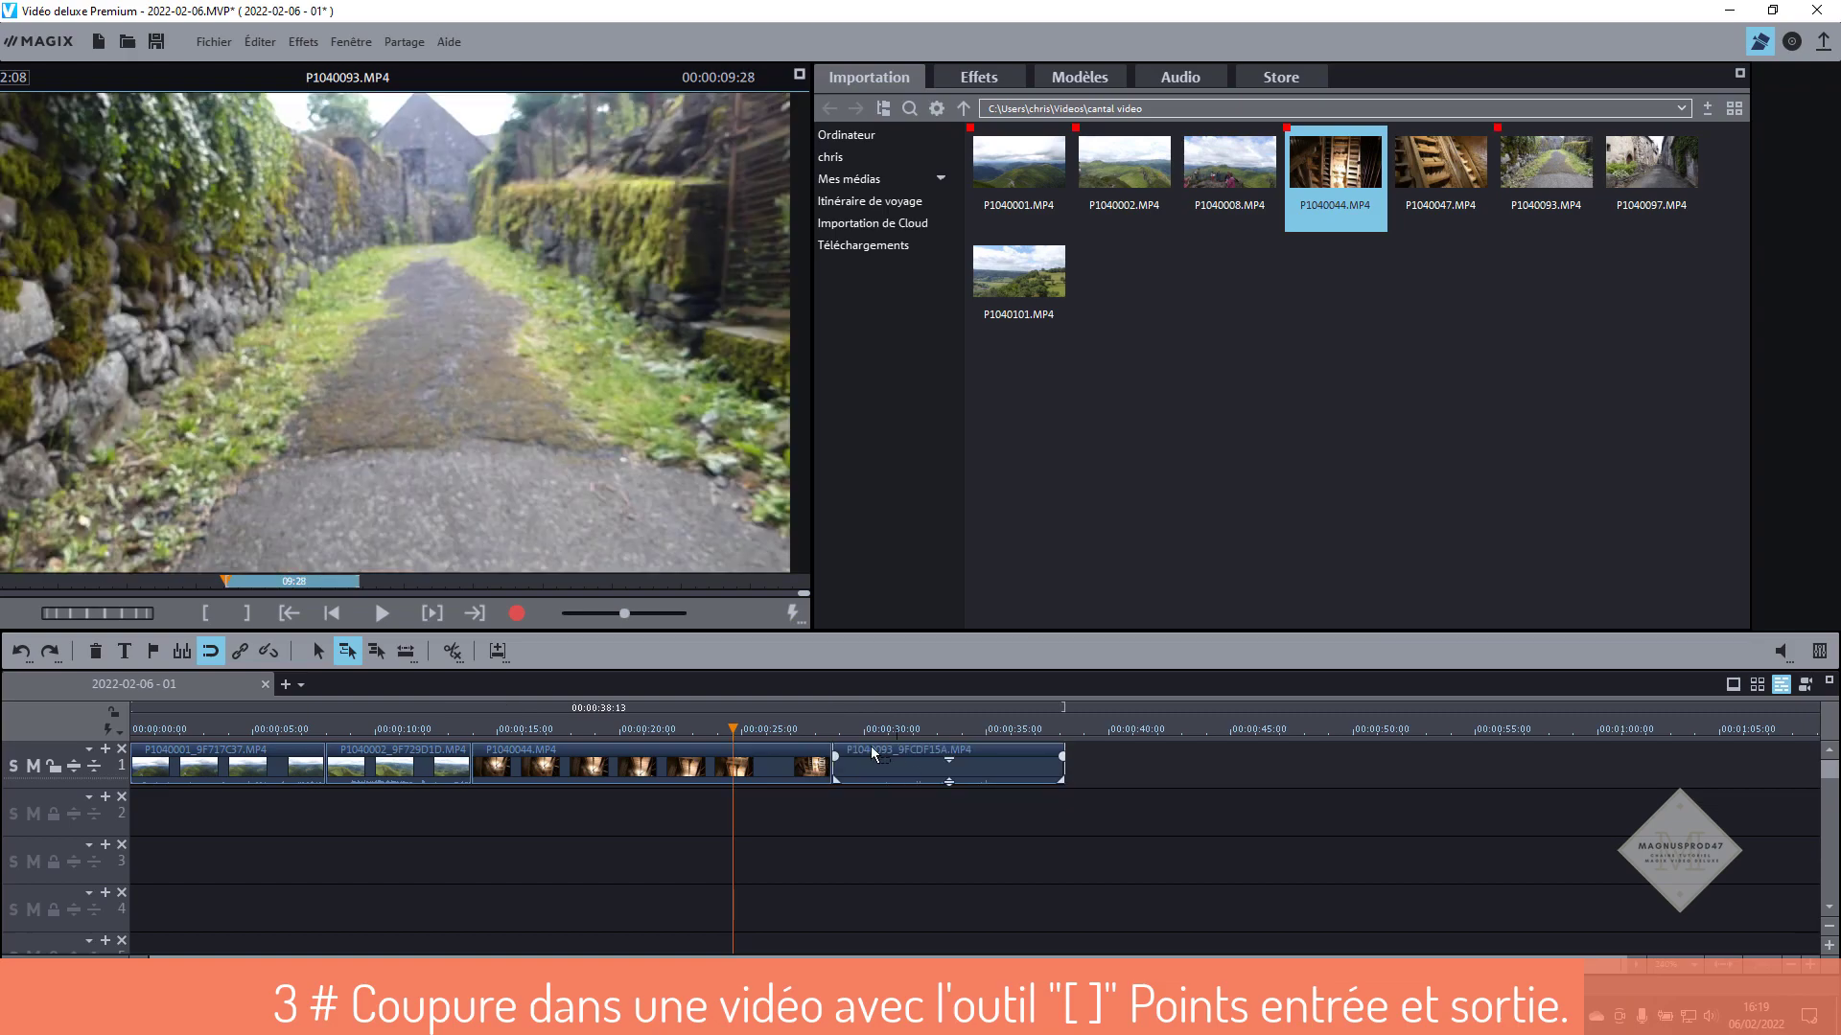
left_click_drag(740, 736, 943, 752)
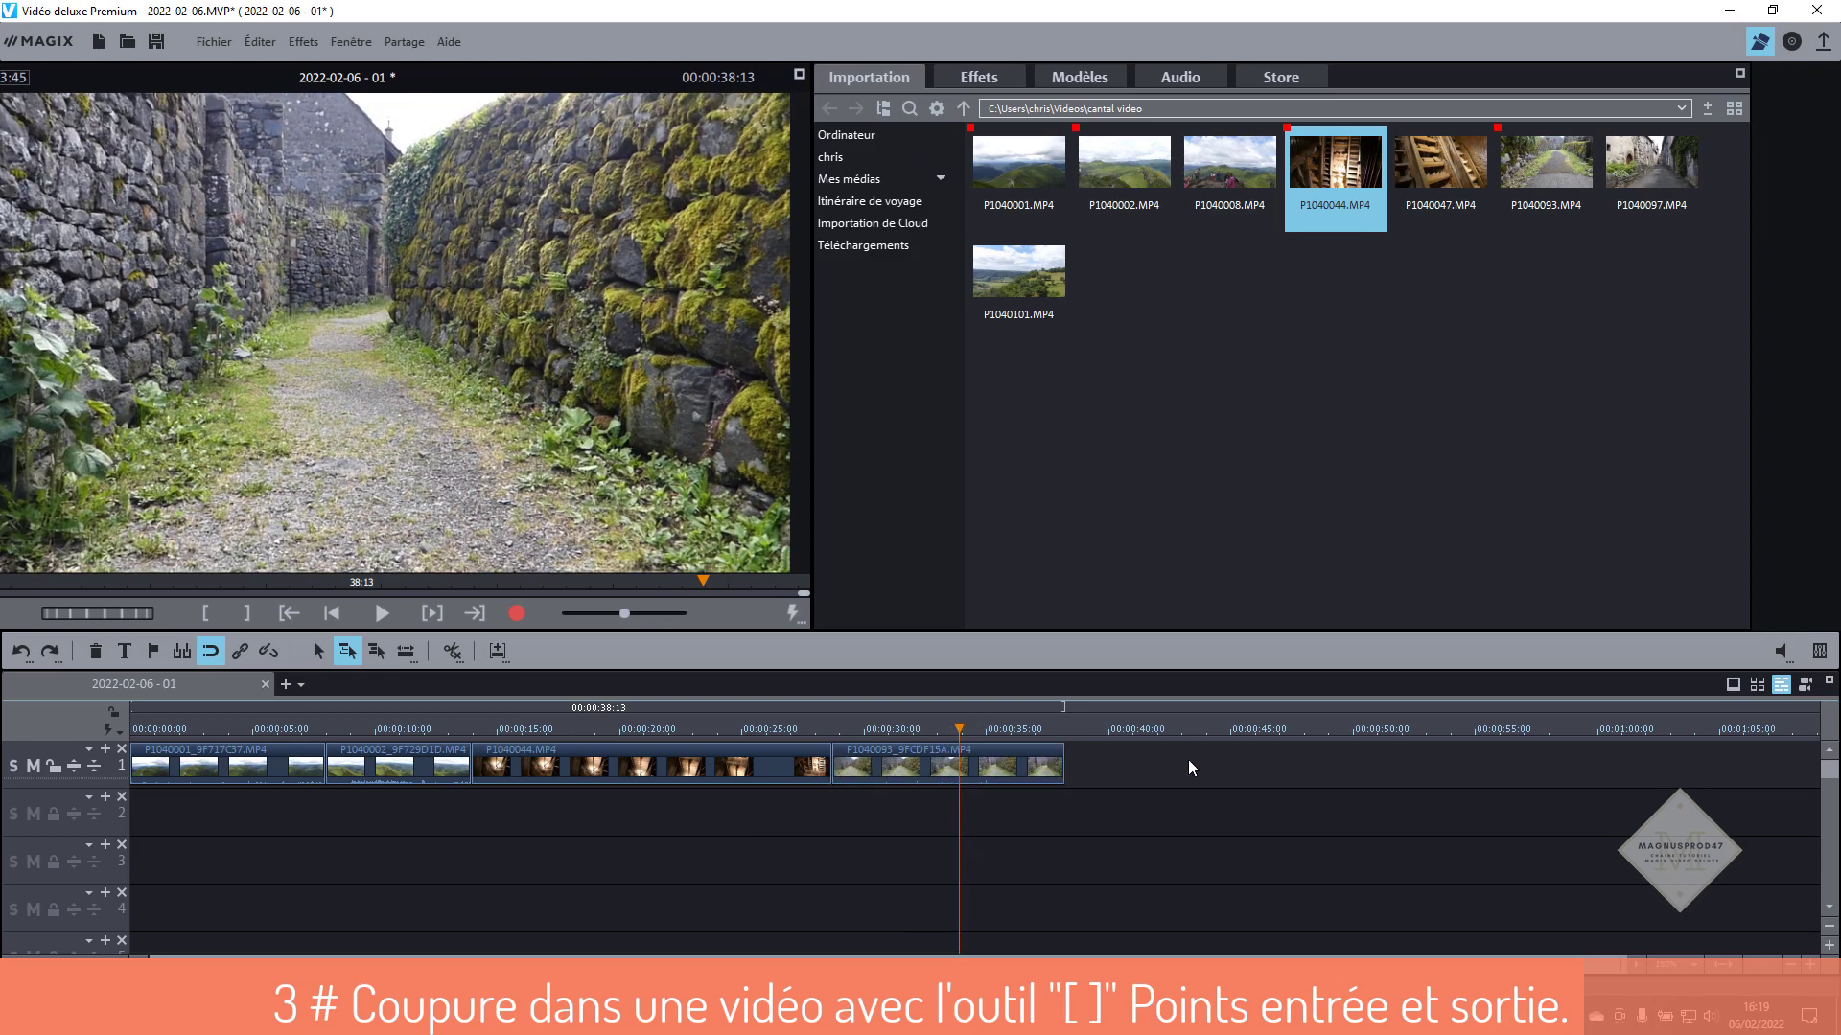
Switch the project to the storyboard view and briefly preview P1040097.MP4
left_click(1733, 684)
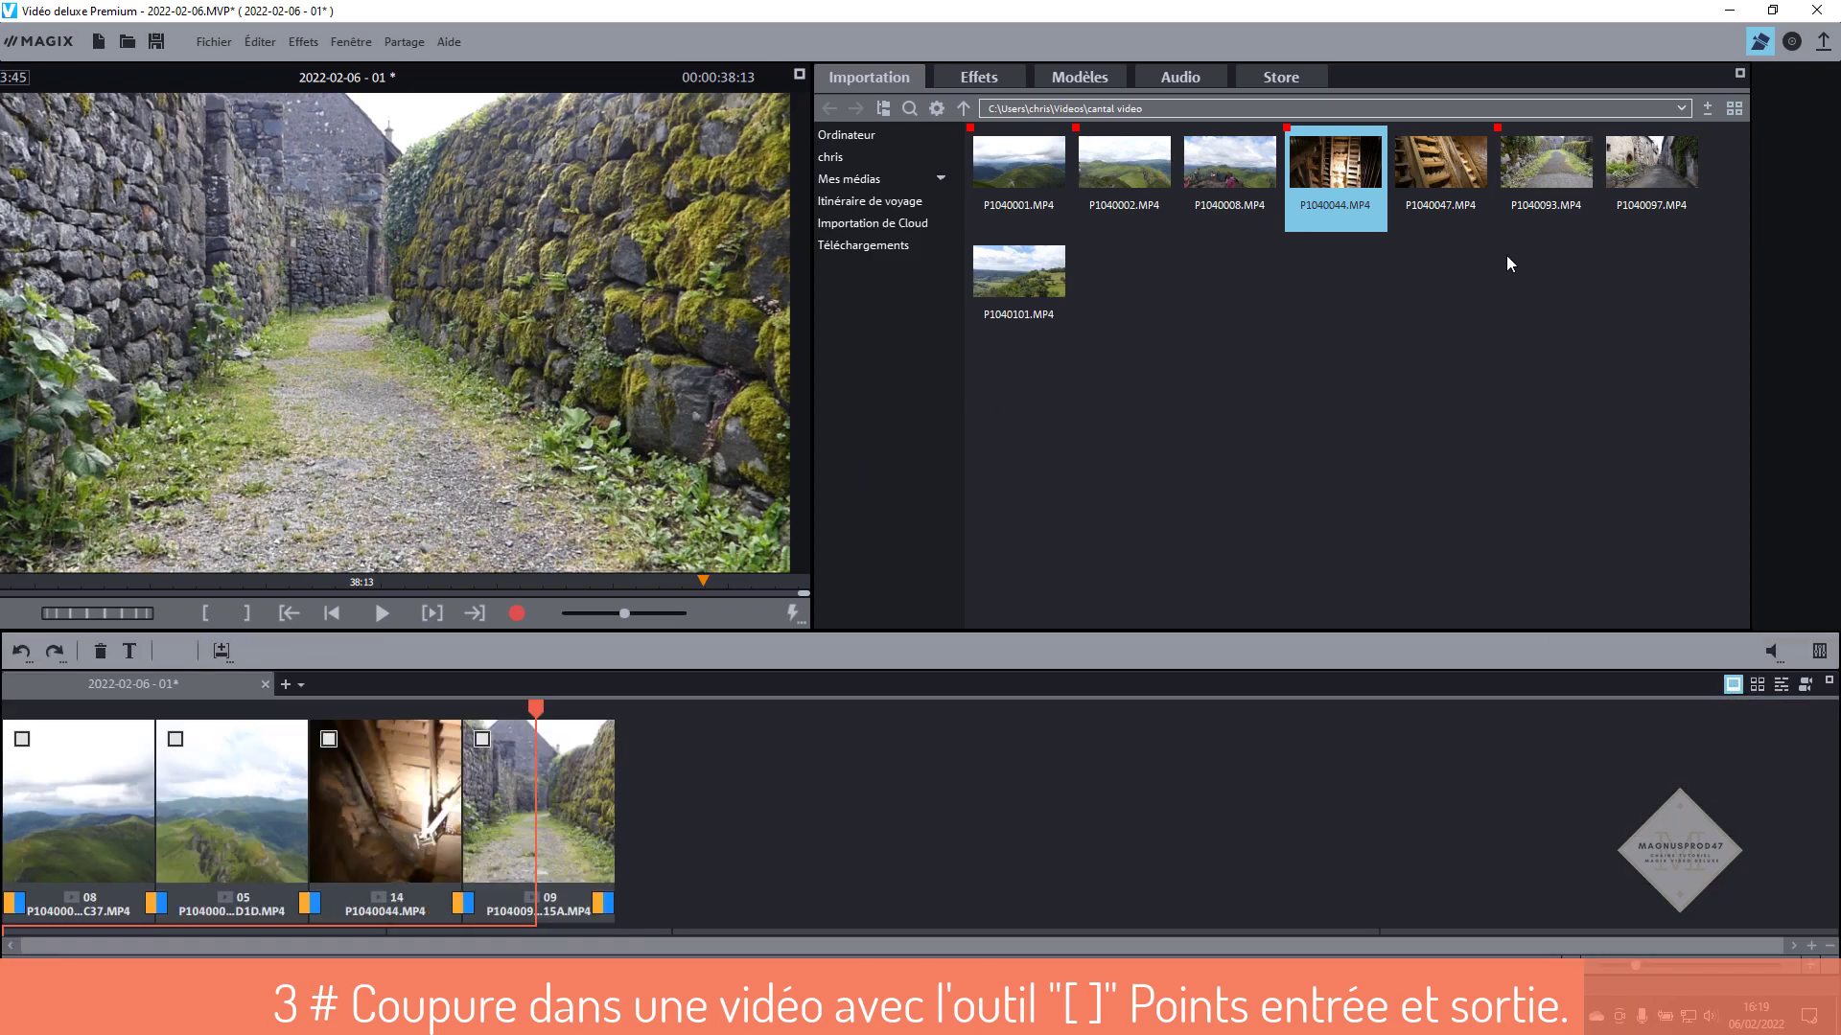
mouse_move(1622, 180)
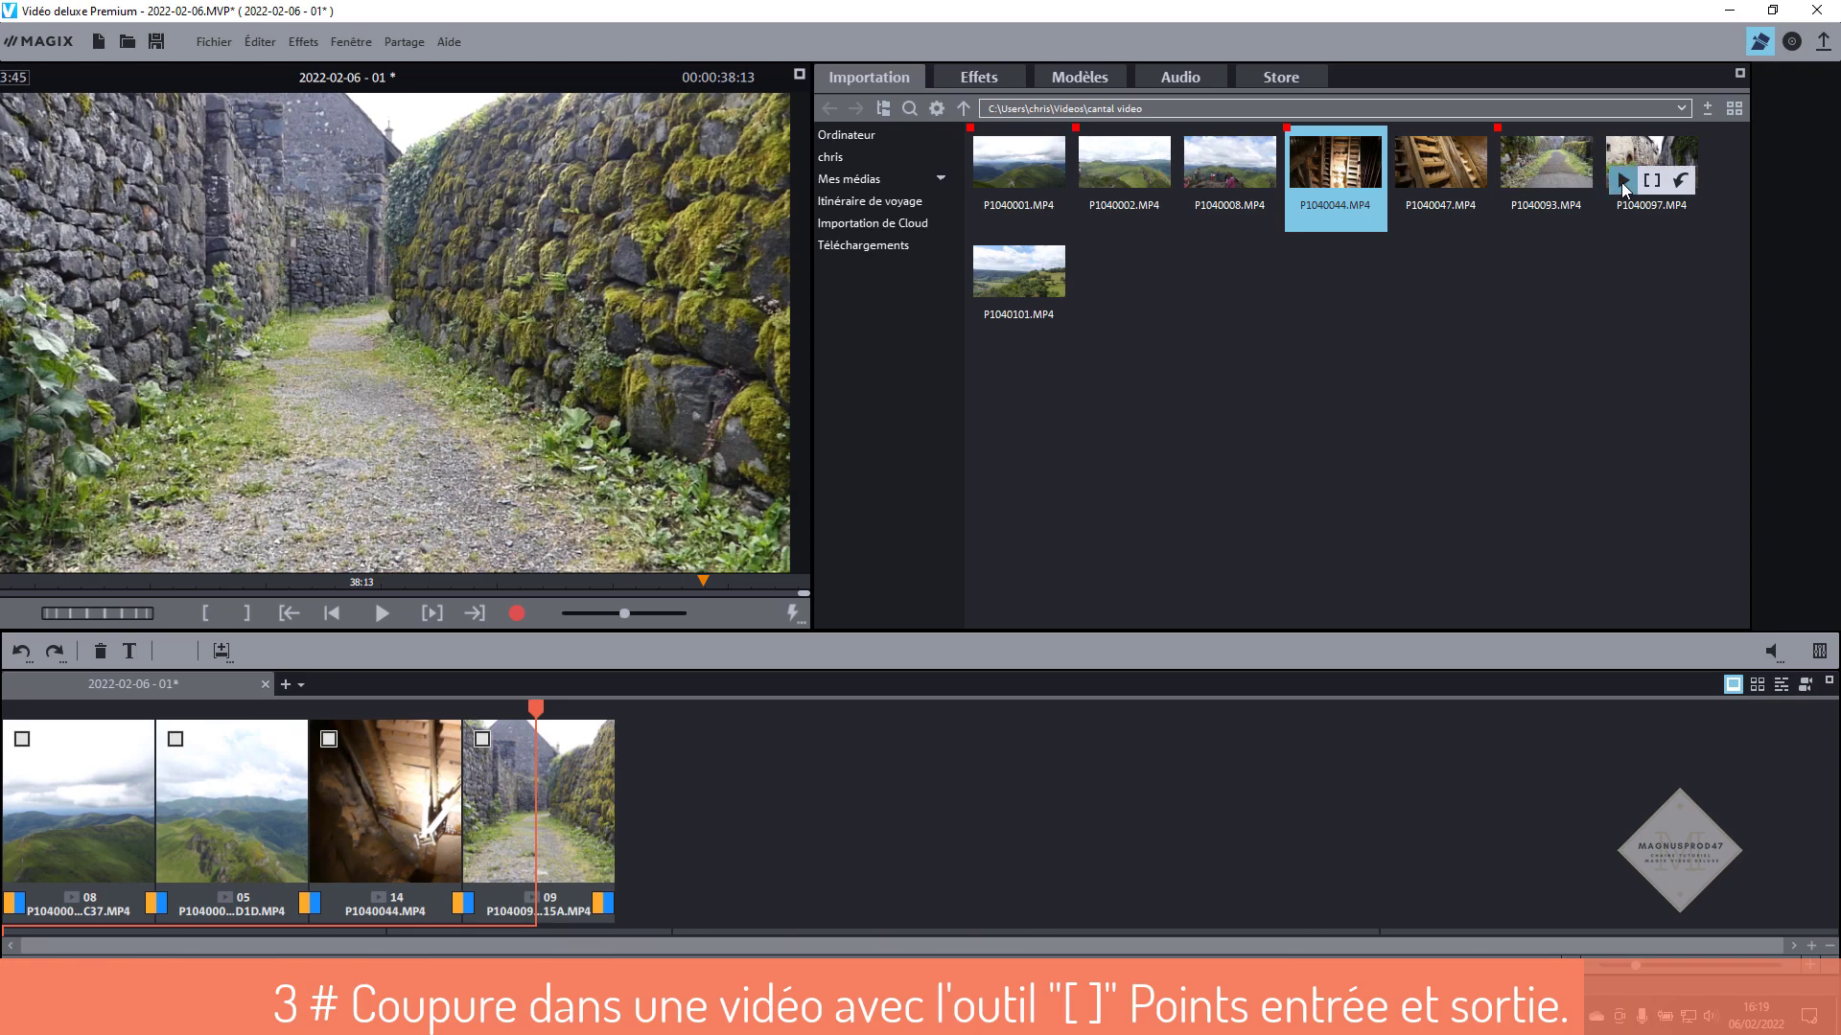
left_click(1622, 182)
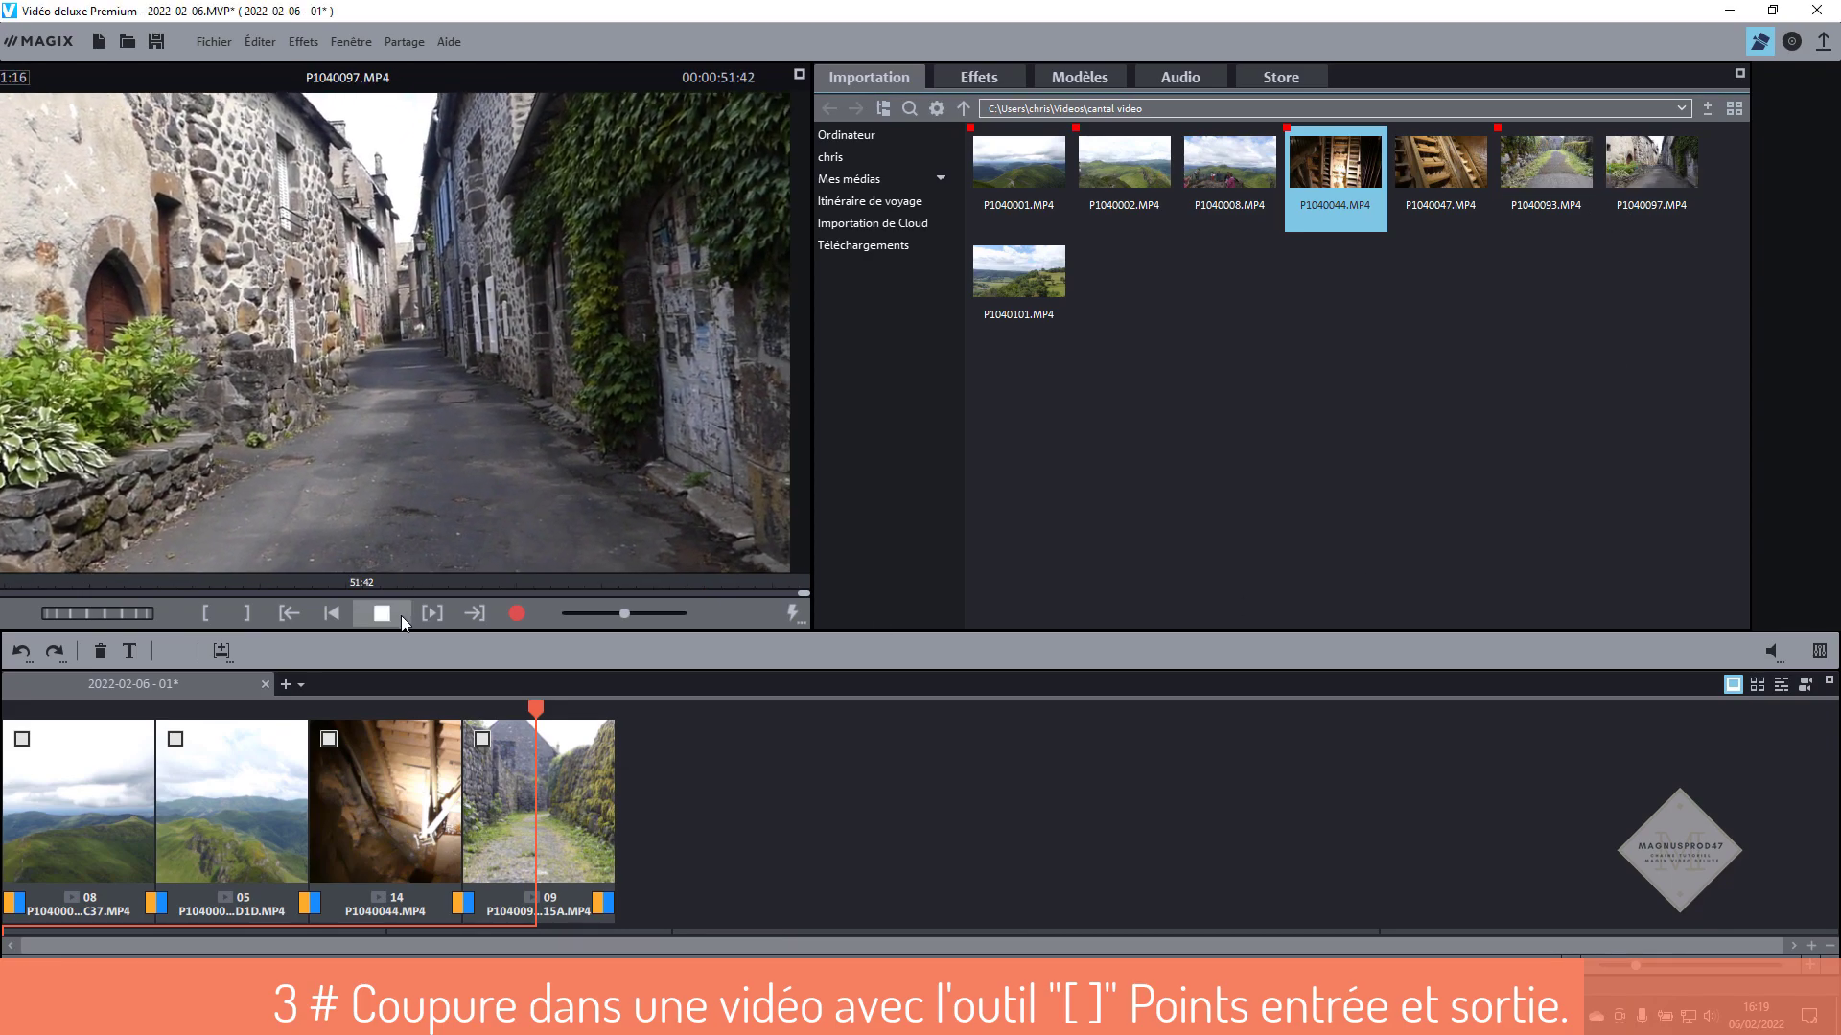
left_click(383, 616)
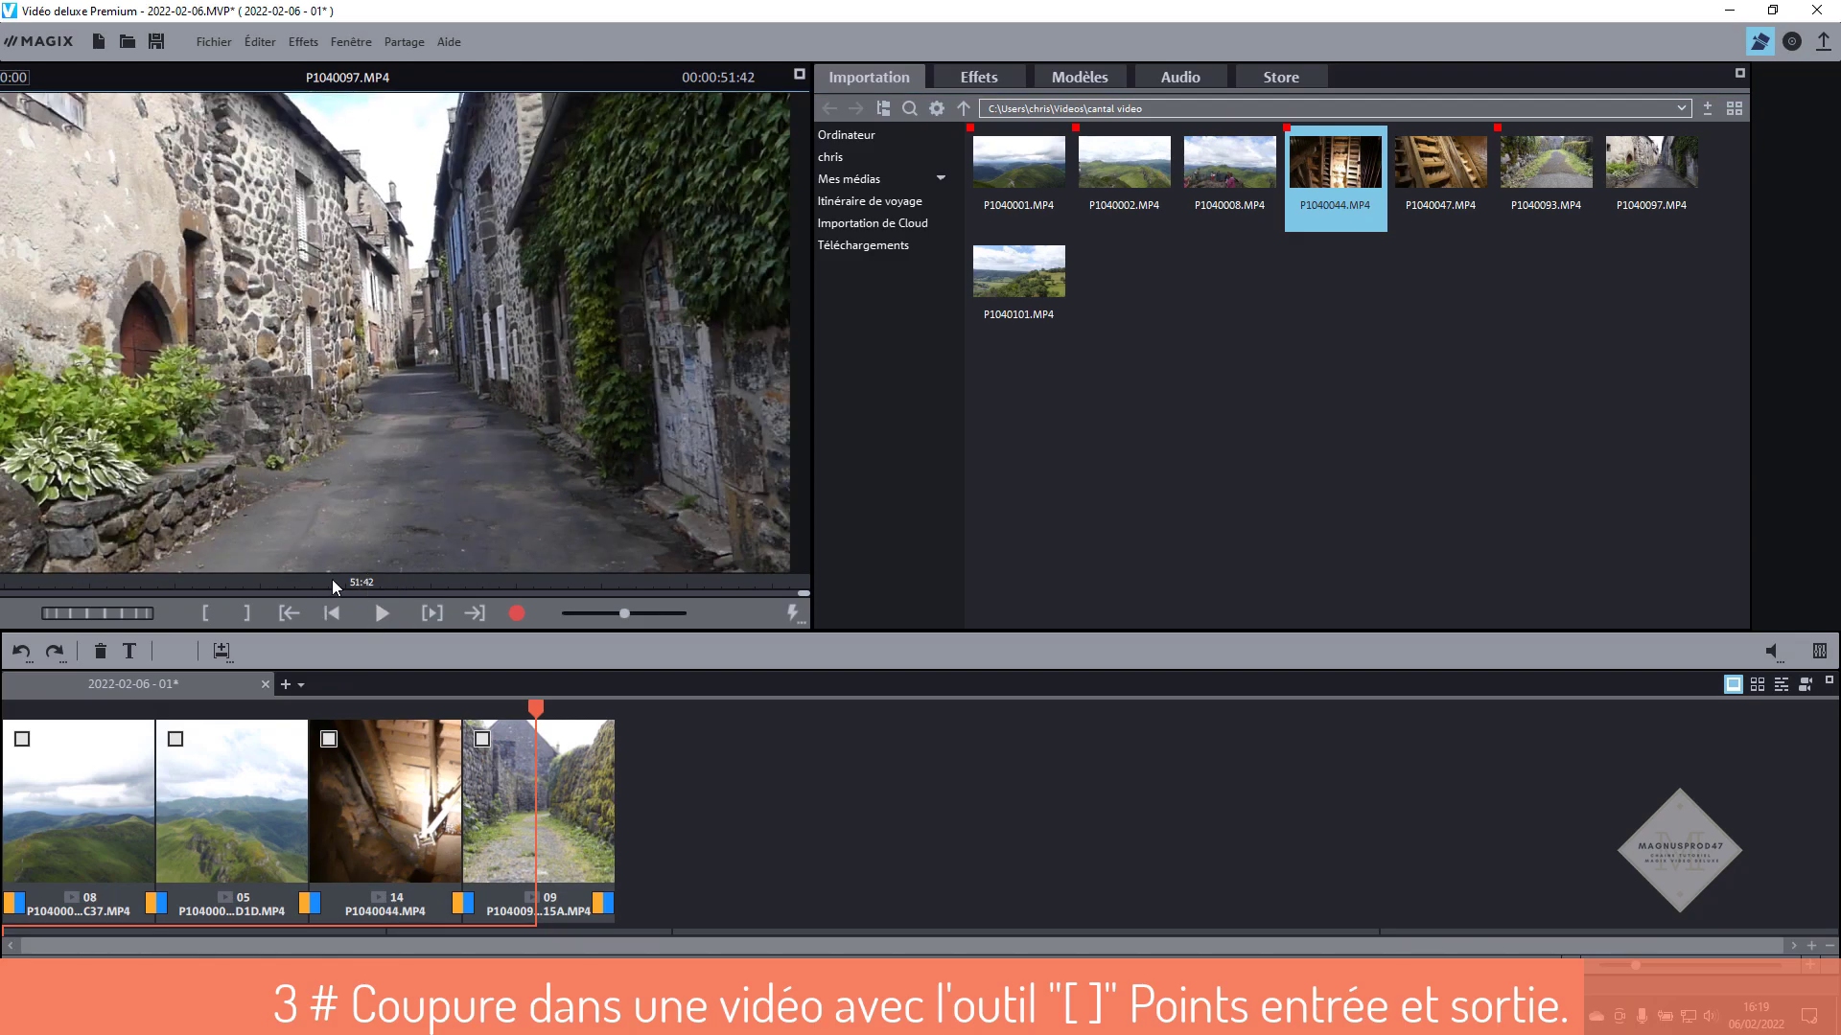
Mark a range about 09:19 long in P1040097.MP4 with in and out points, starting about a fifth of the way in
mouse_move(1650, 187)
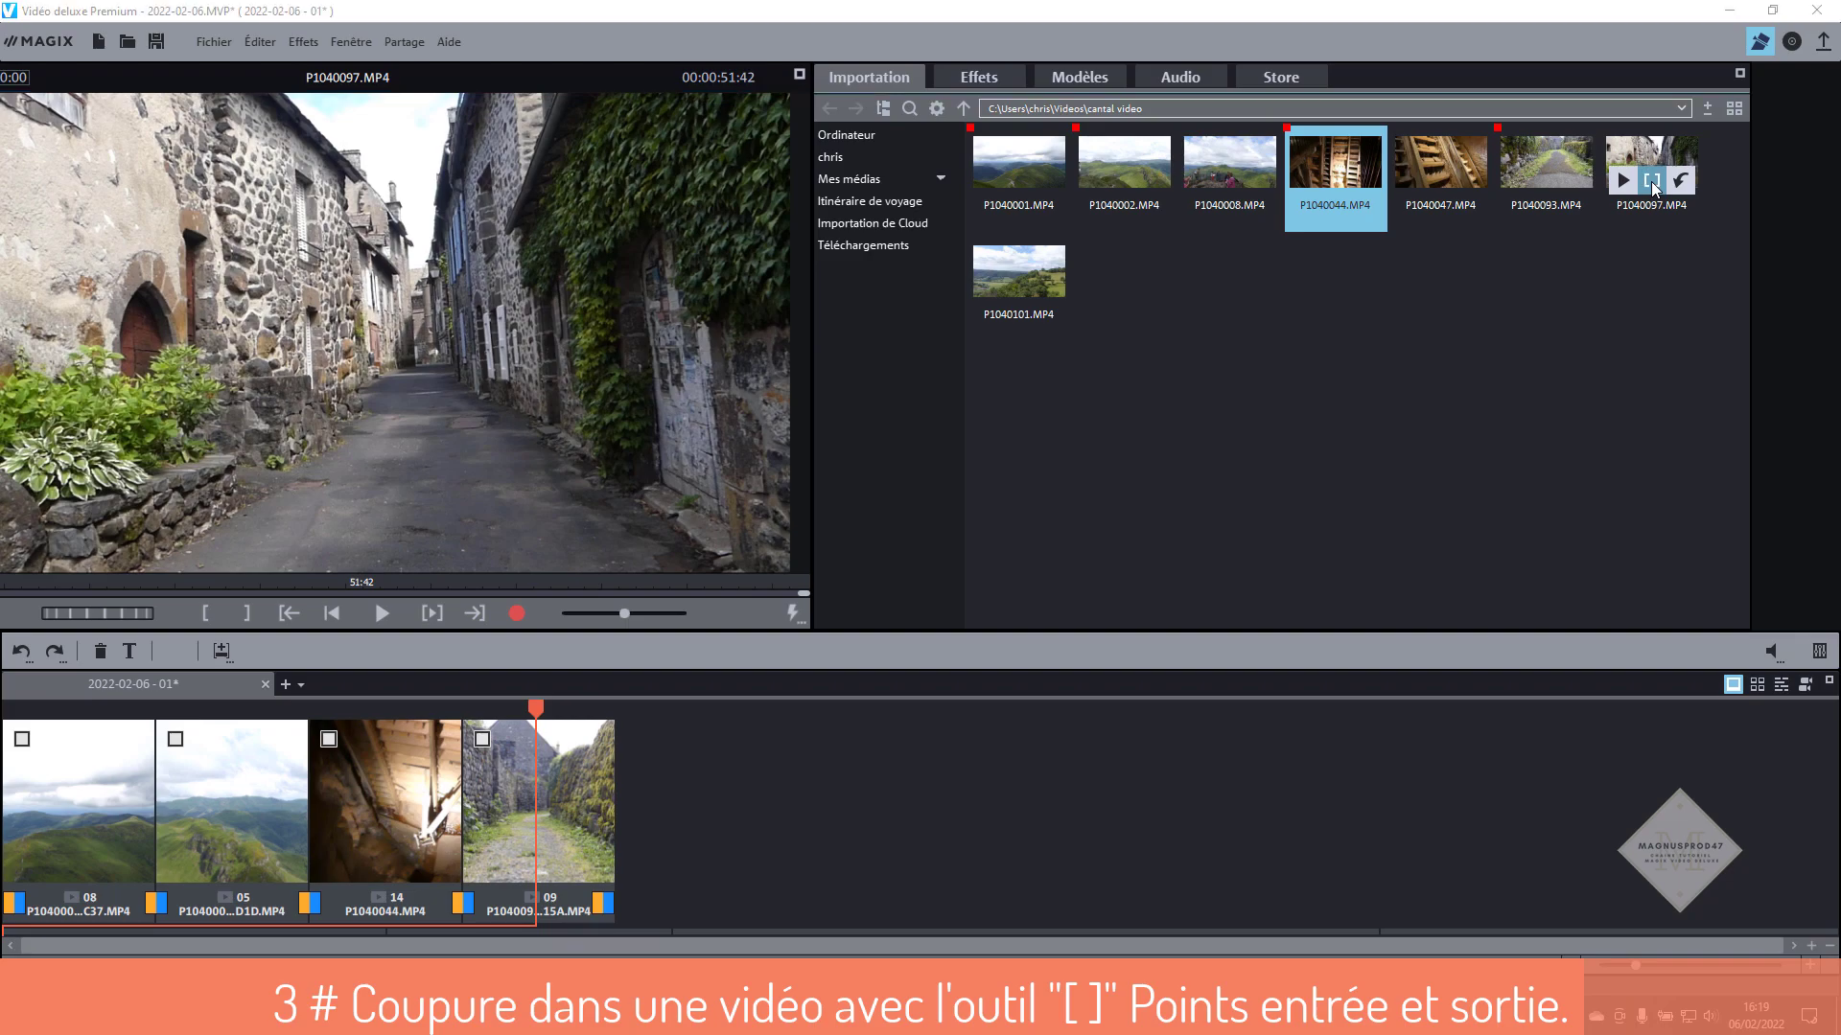
left_click(1651, 182)
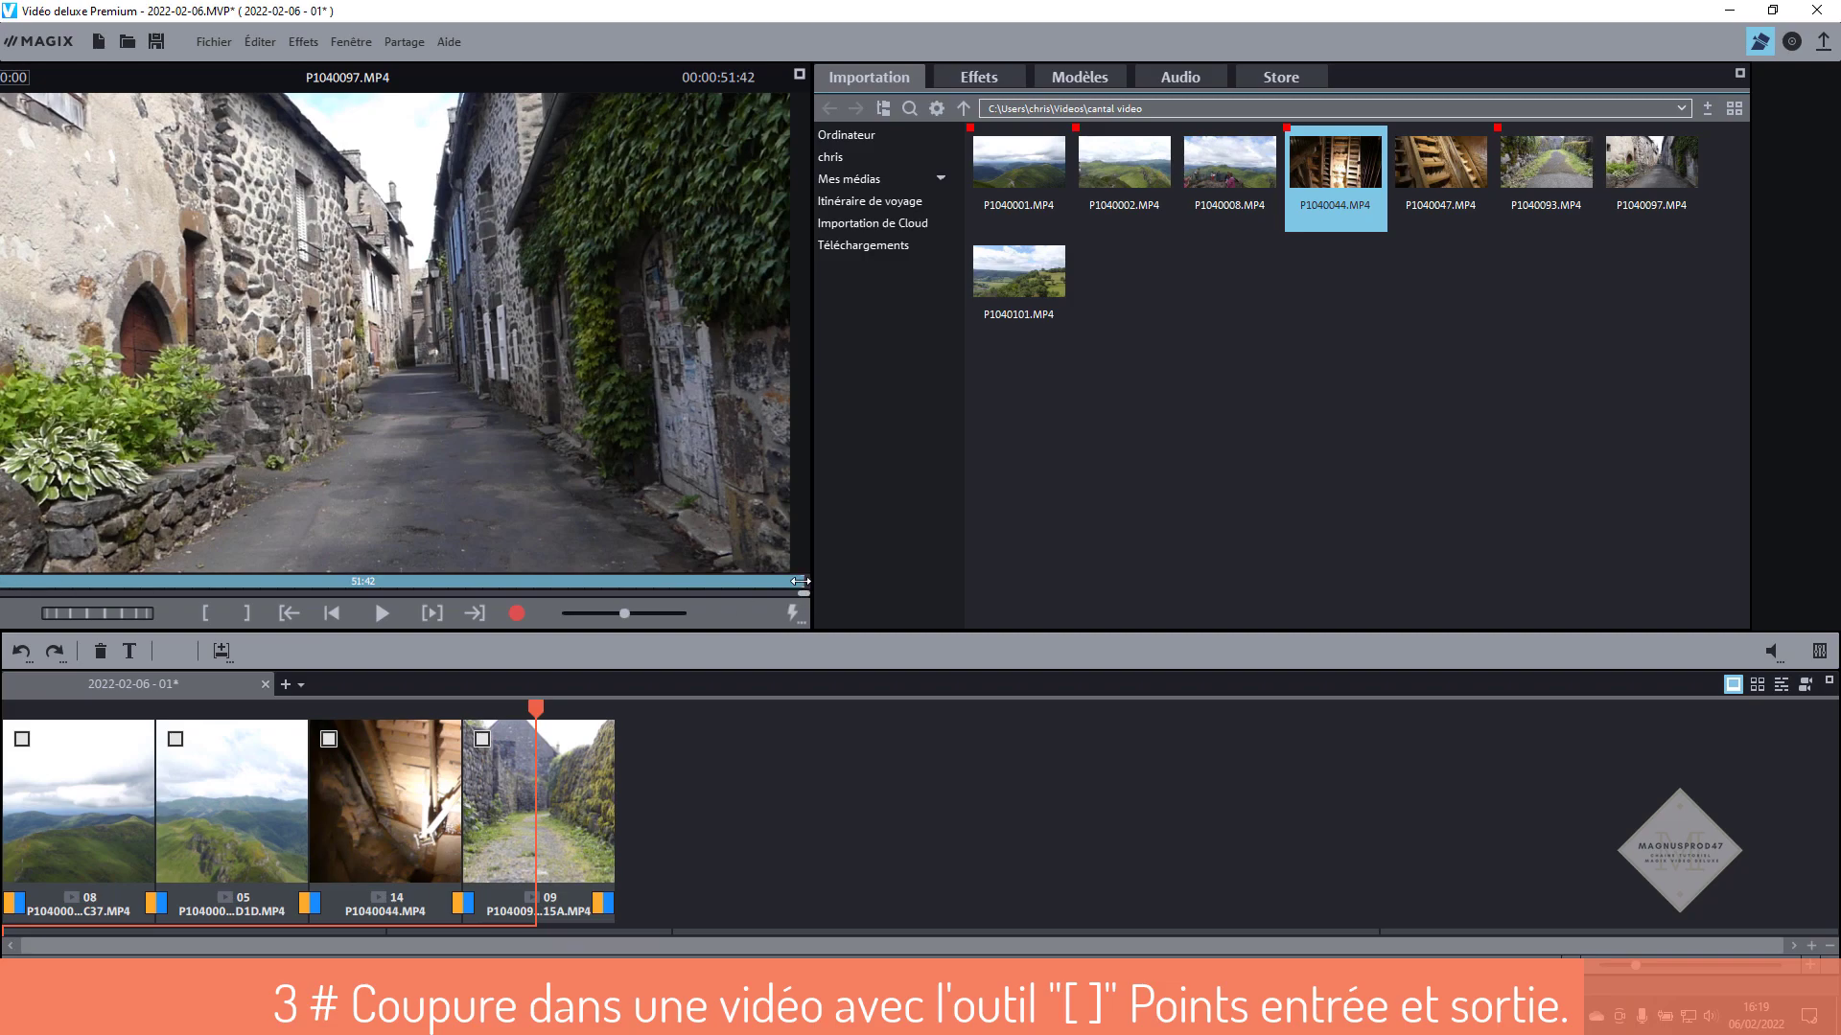
left_click_drag(804, 589, 350, 582)
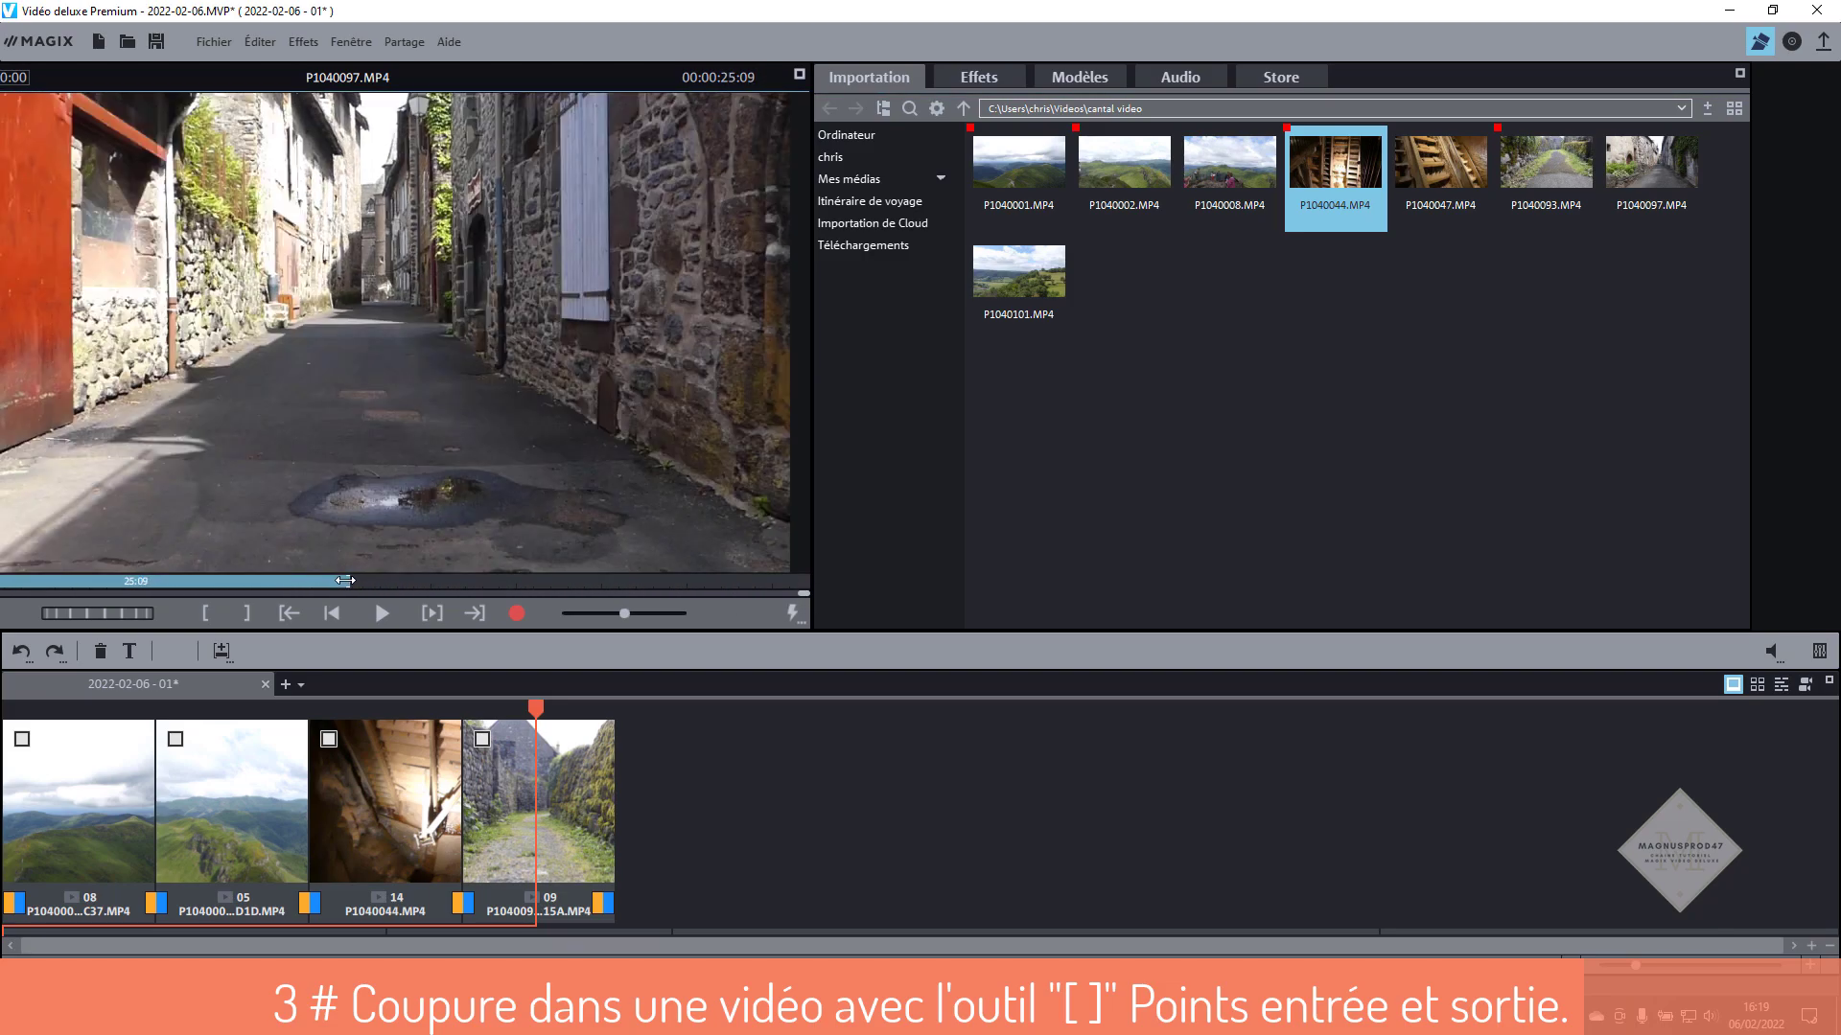
left_click_drag(4, 583, 90, 578)
left_click(209, 612)
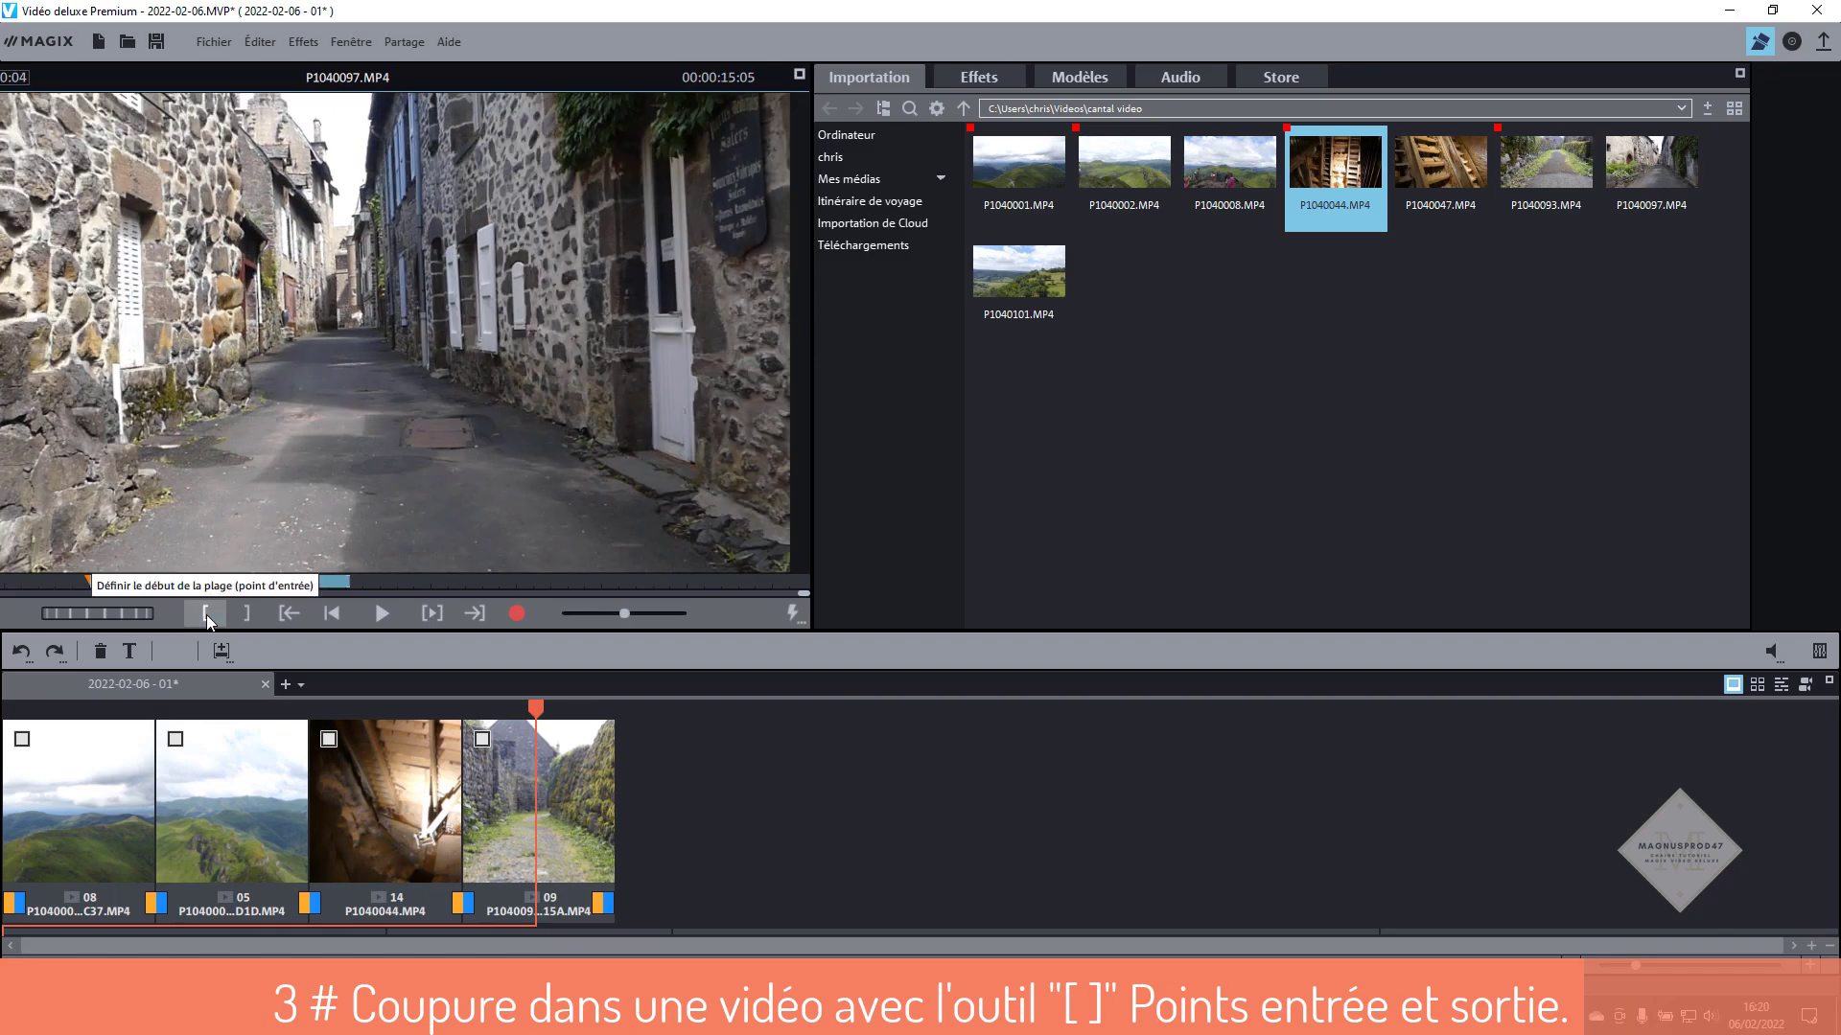
left_click_drag(95, 582, 157, 580)
left_click(205, 613)
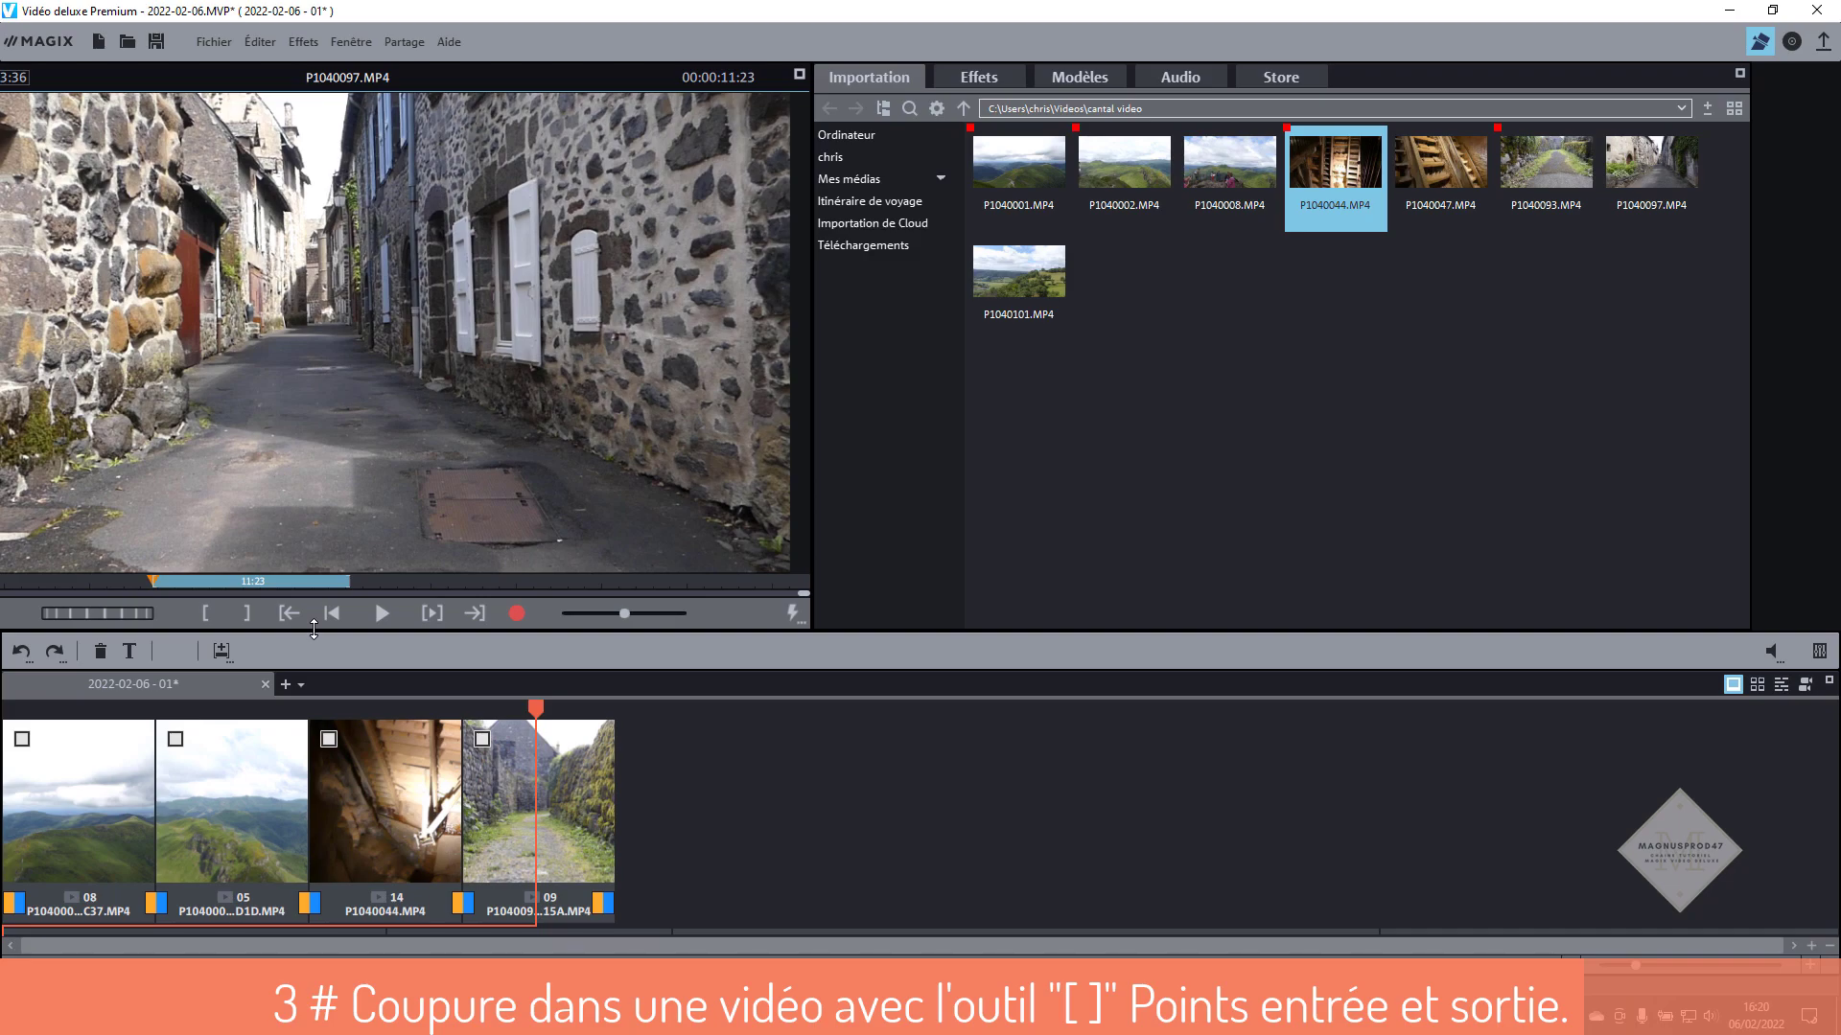
mouse_move(152, 581)
left_mouse_down()
mouse_move(352, 580)
mouse_move(312, 581)
left_mouse_up()
left_click(245, 613)
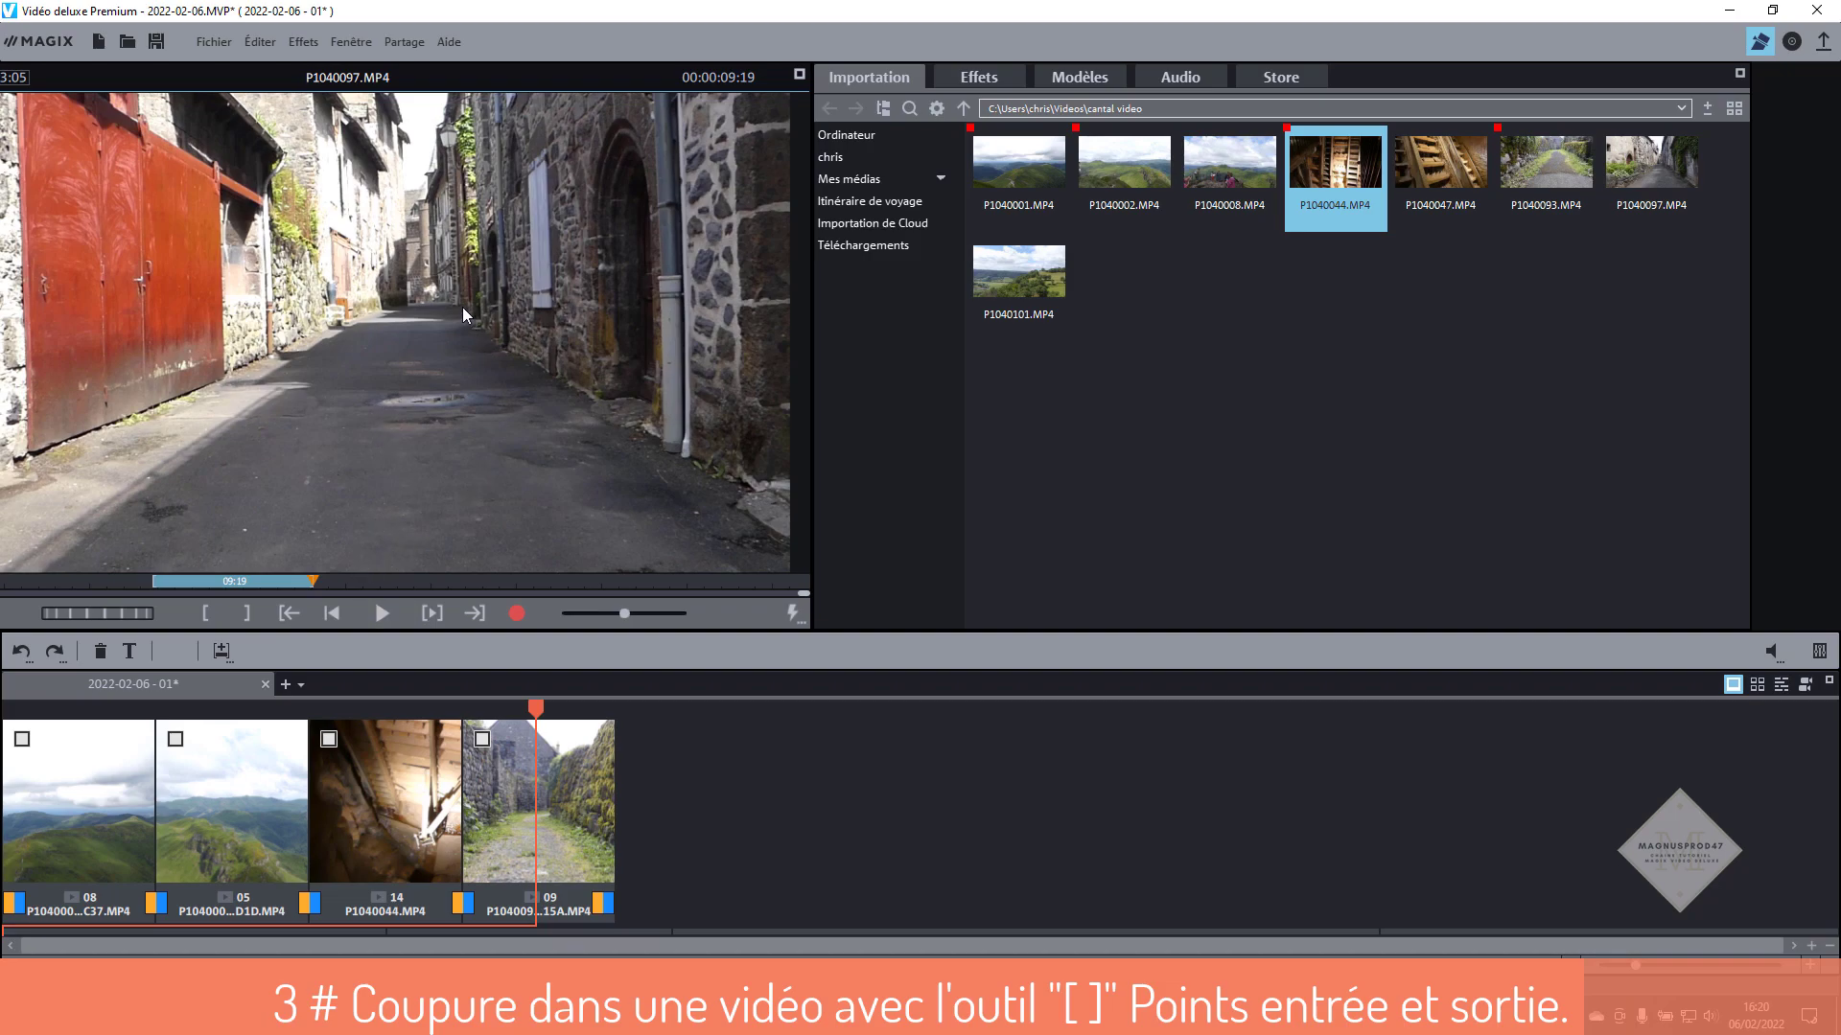
Insert the marked range of P1040097.MP4 after the P1040093 clip in the storyboard and move the playhead into it
left_click_drag(407, 274, 730, 822)
left_click_drag(767, 838, 767, 838)
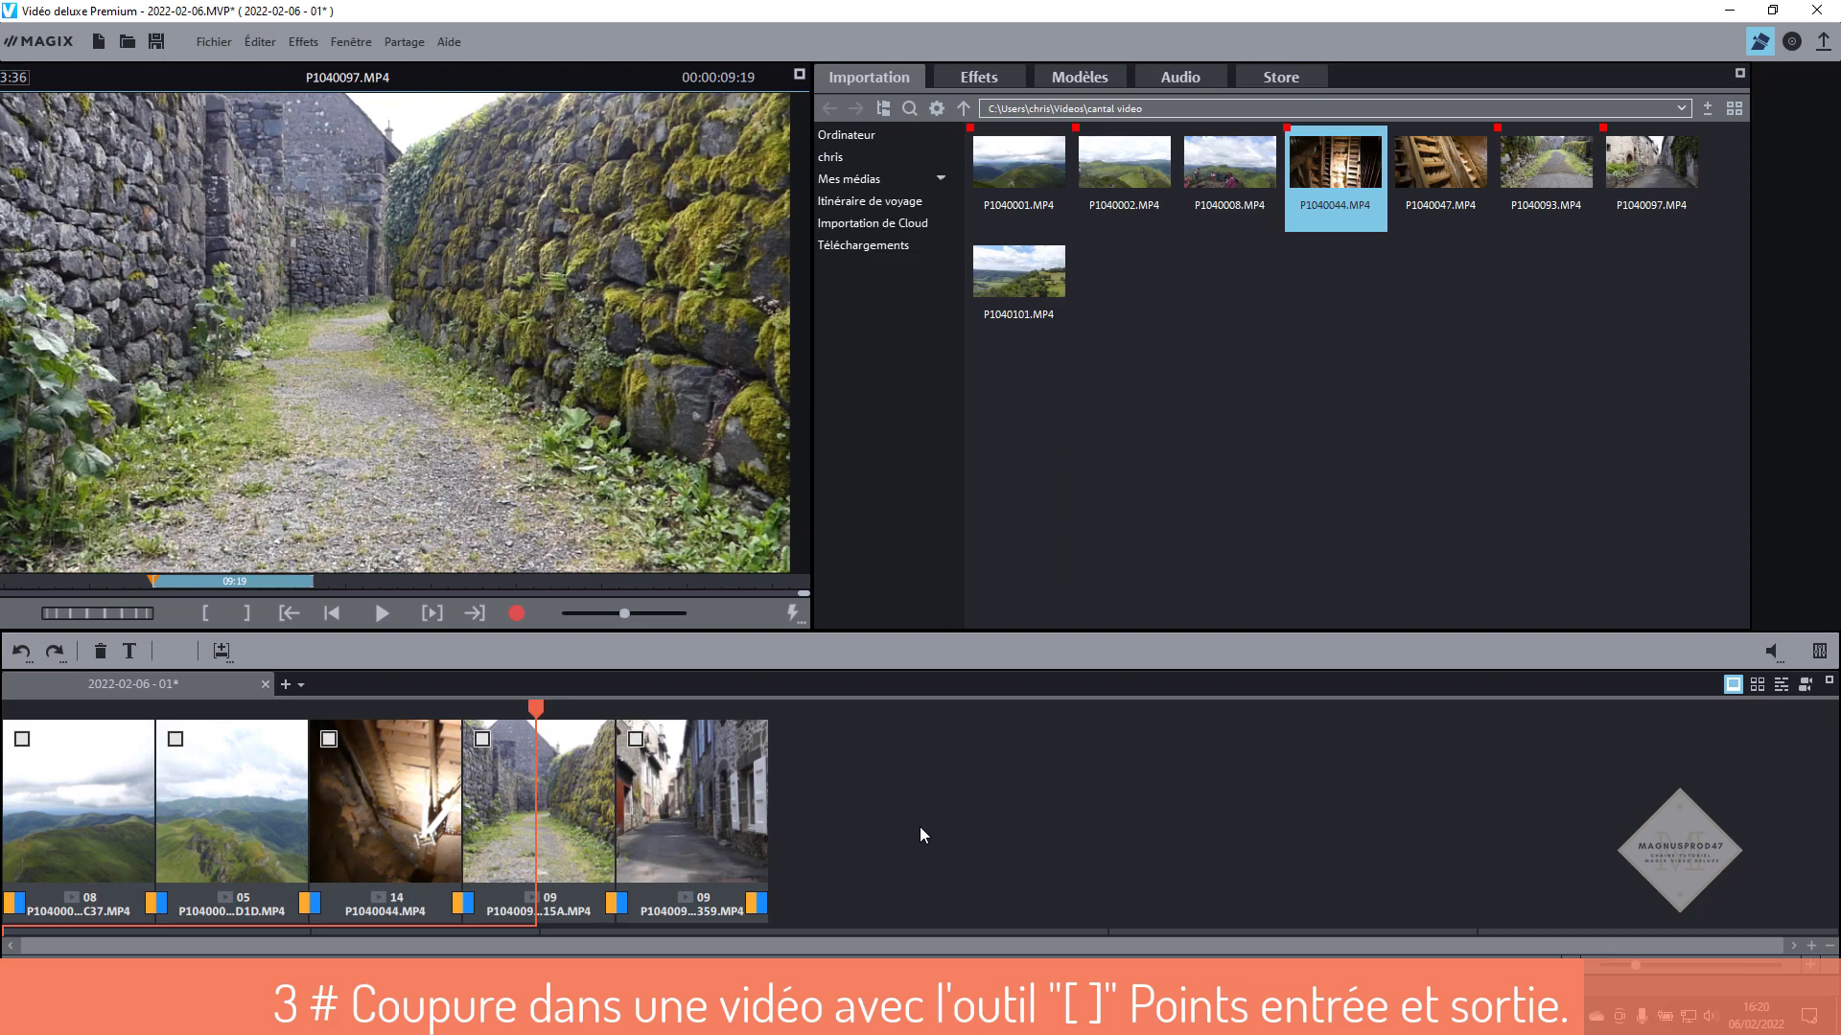
left_click(671, 710)
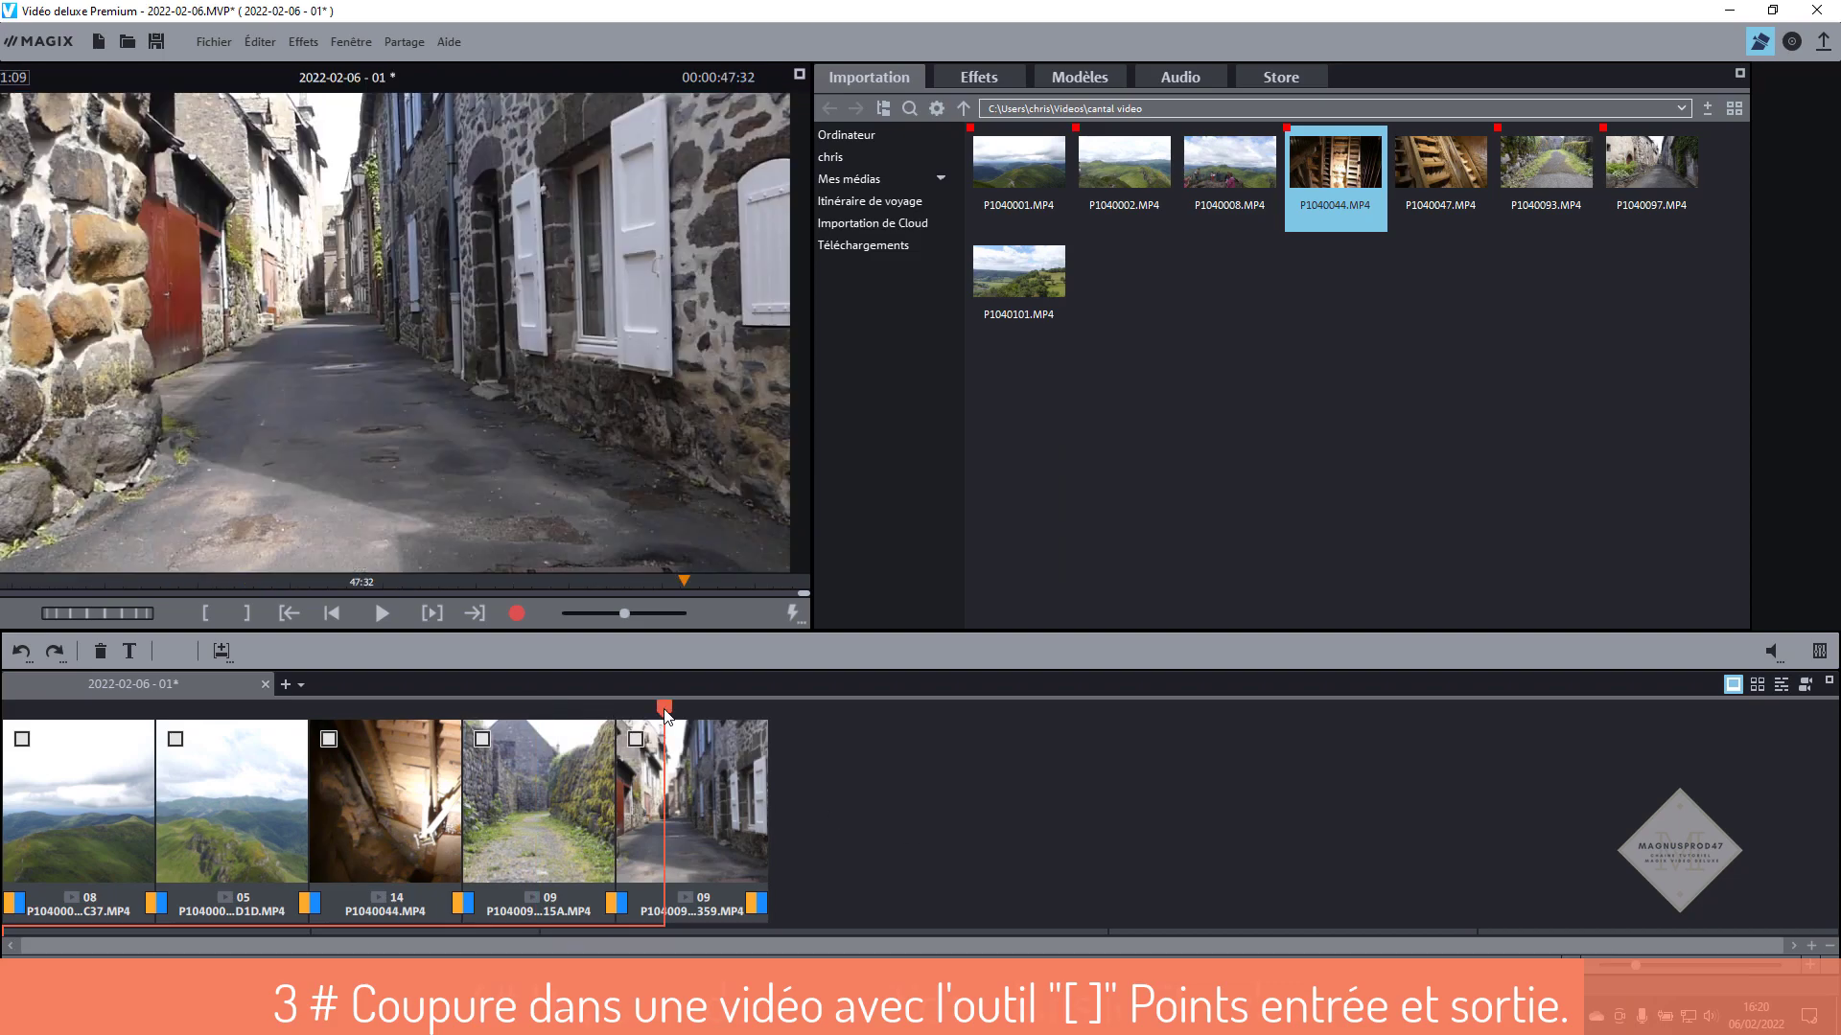
Apply the standard fade-in transition at the start of the first storyboard clip and play the opening
left_click(33, 925)
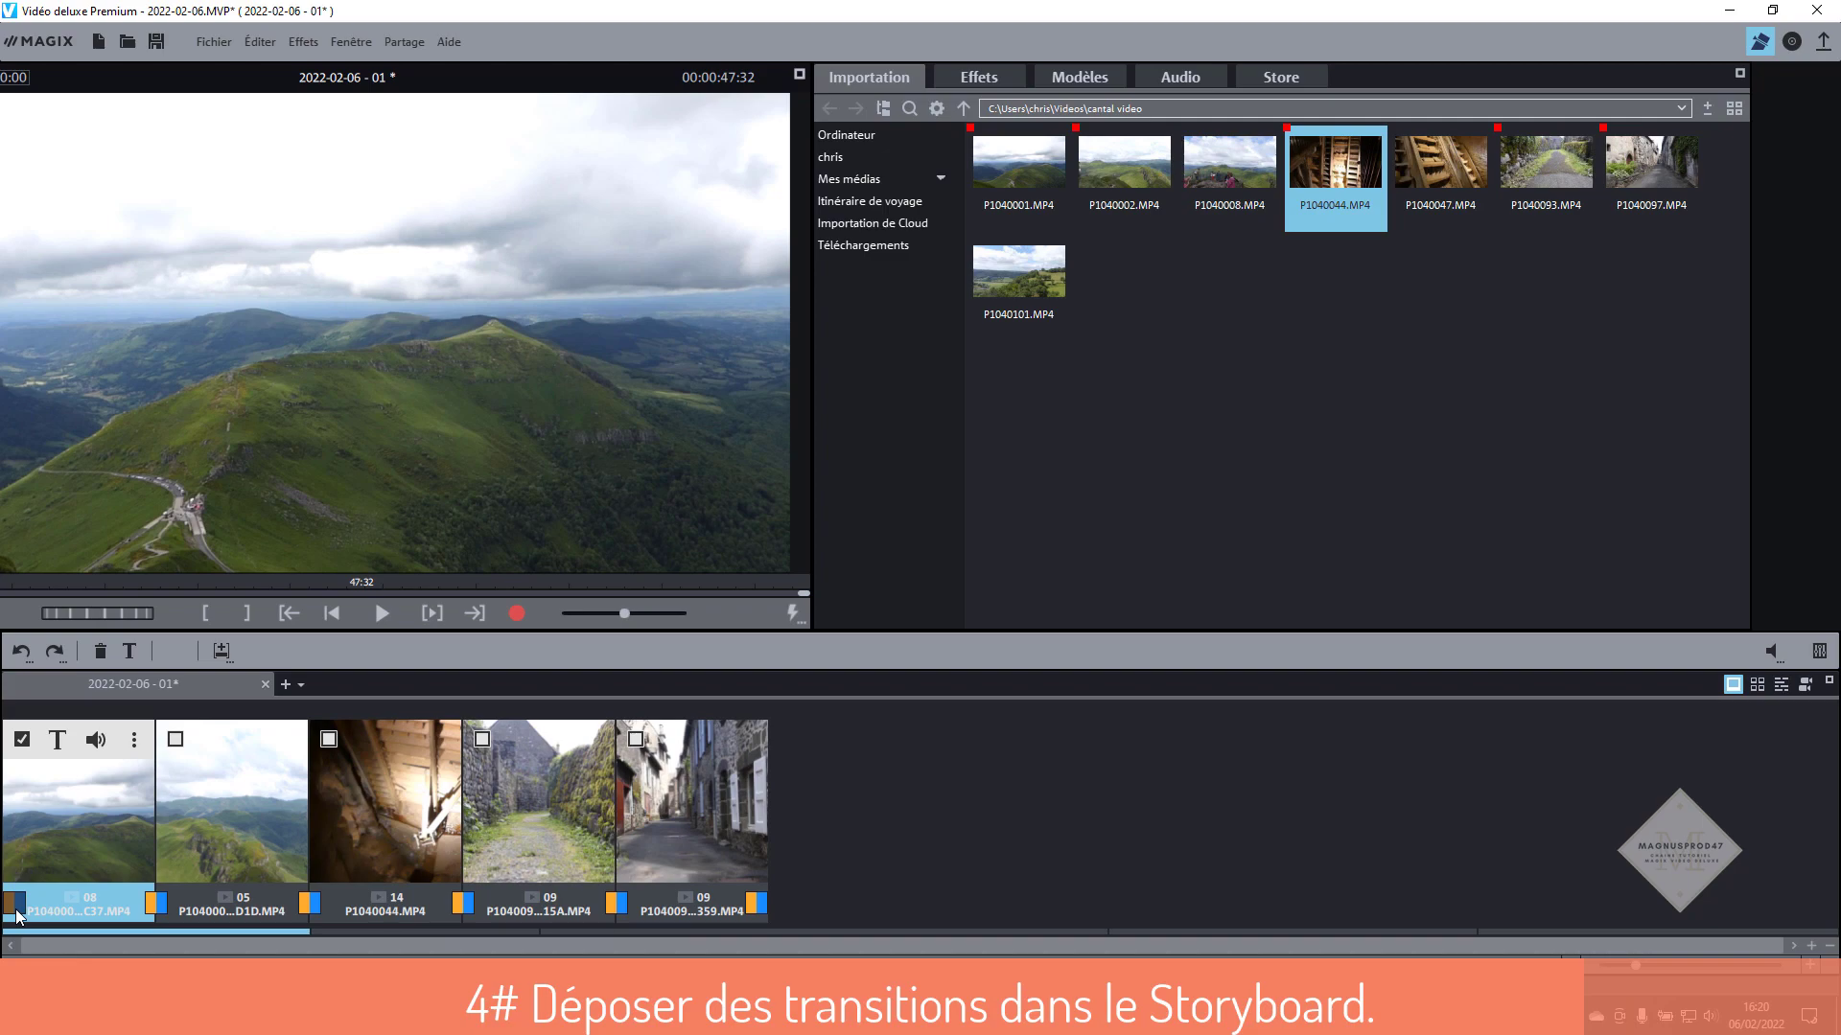
left_click(17, 909)
left_click(16, 910)
left_click(69, 665)
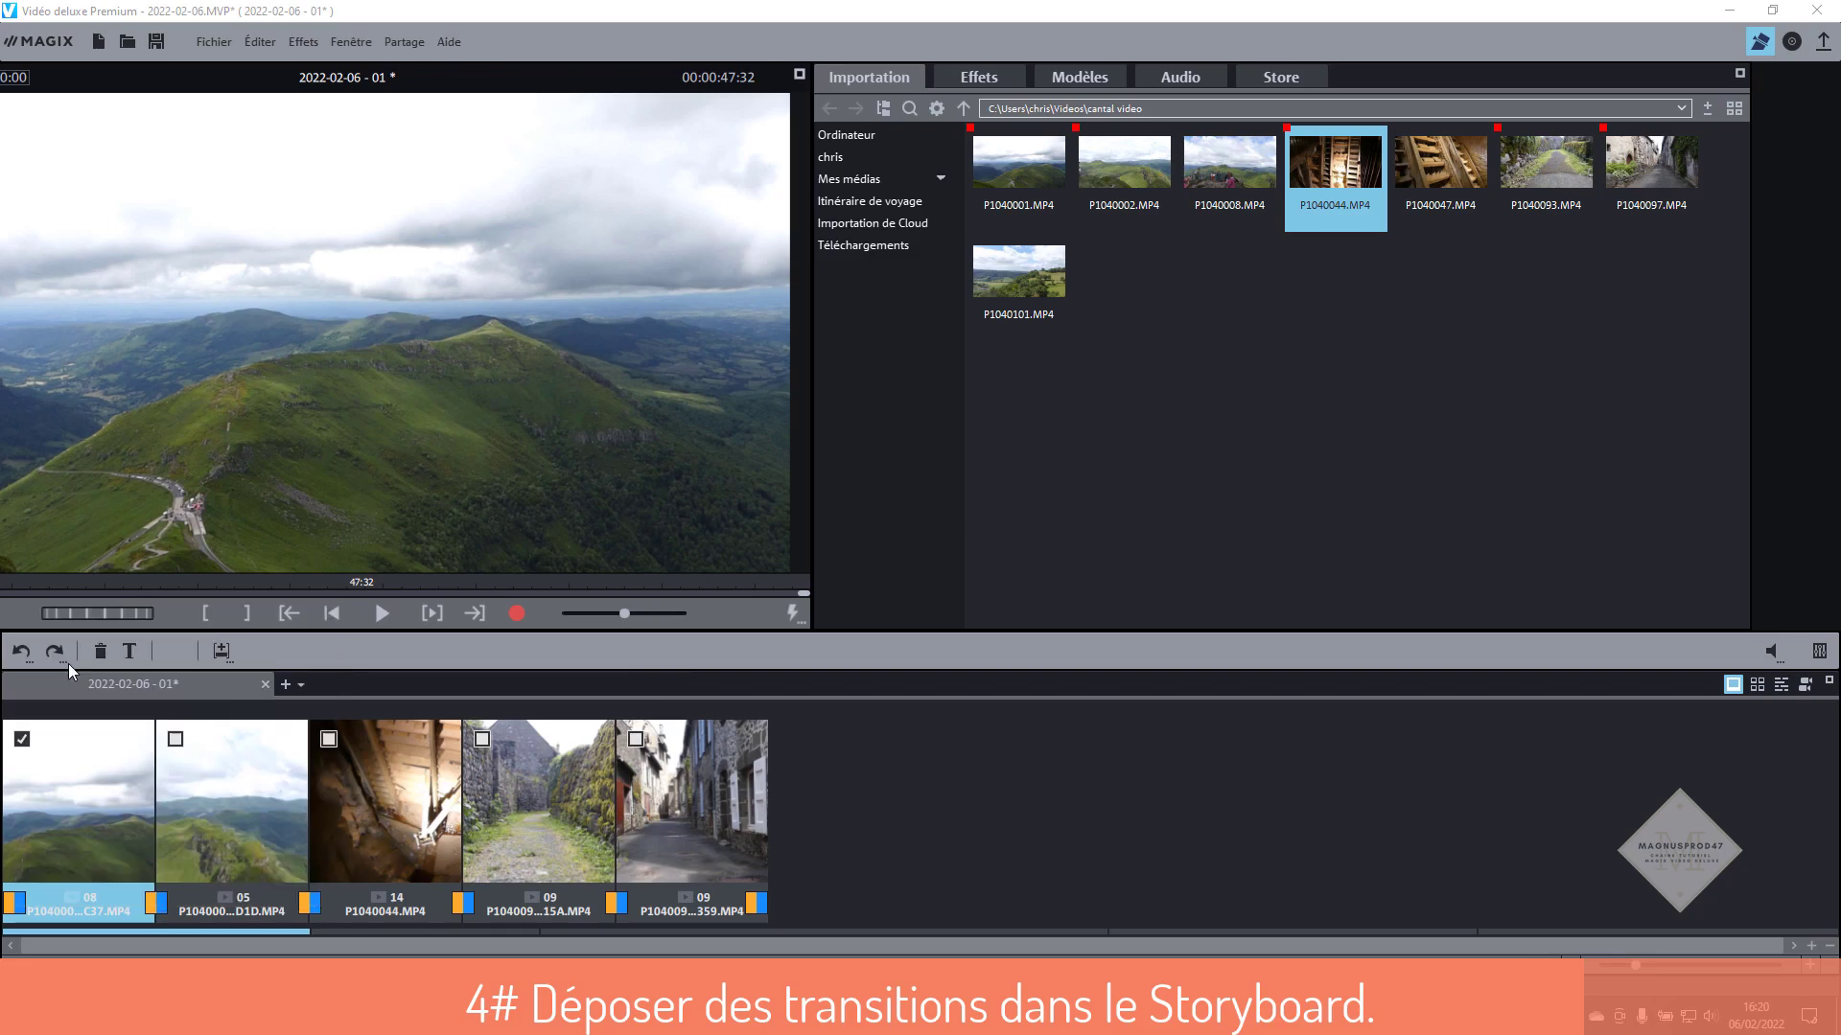
left_click(381, 613)
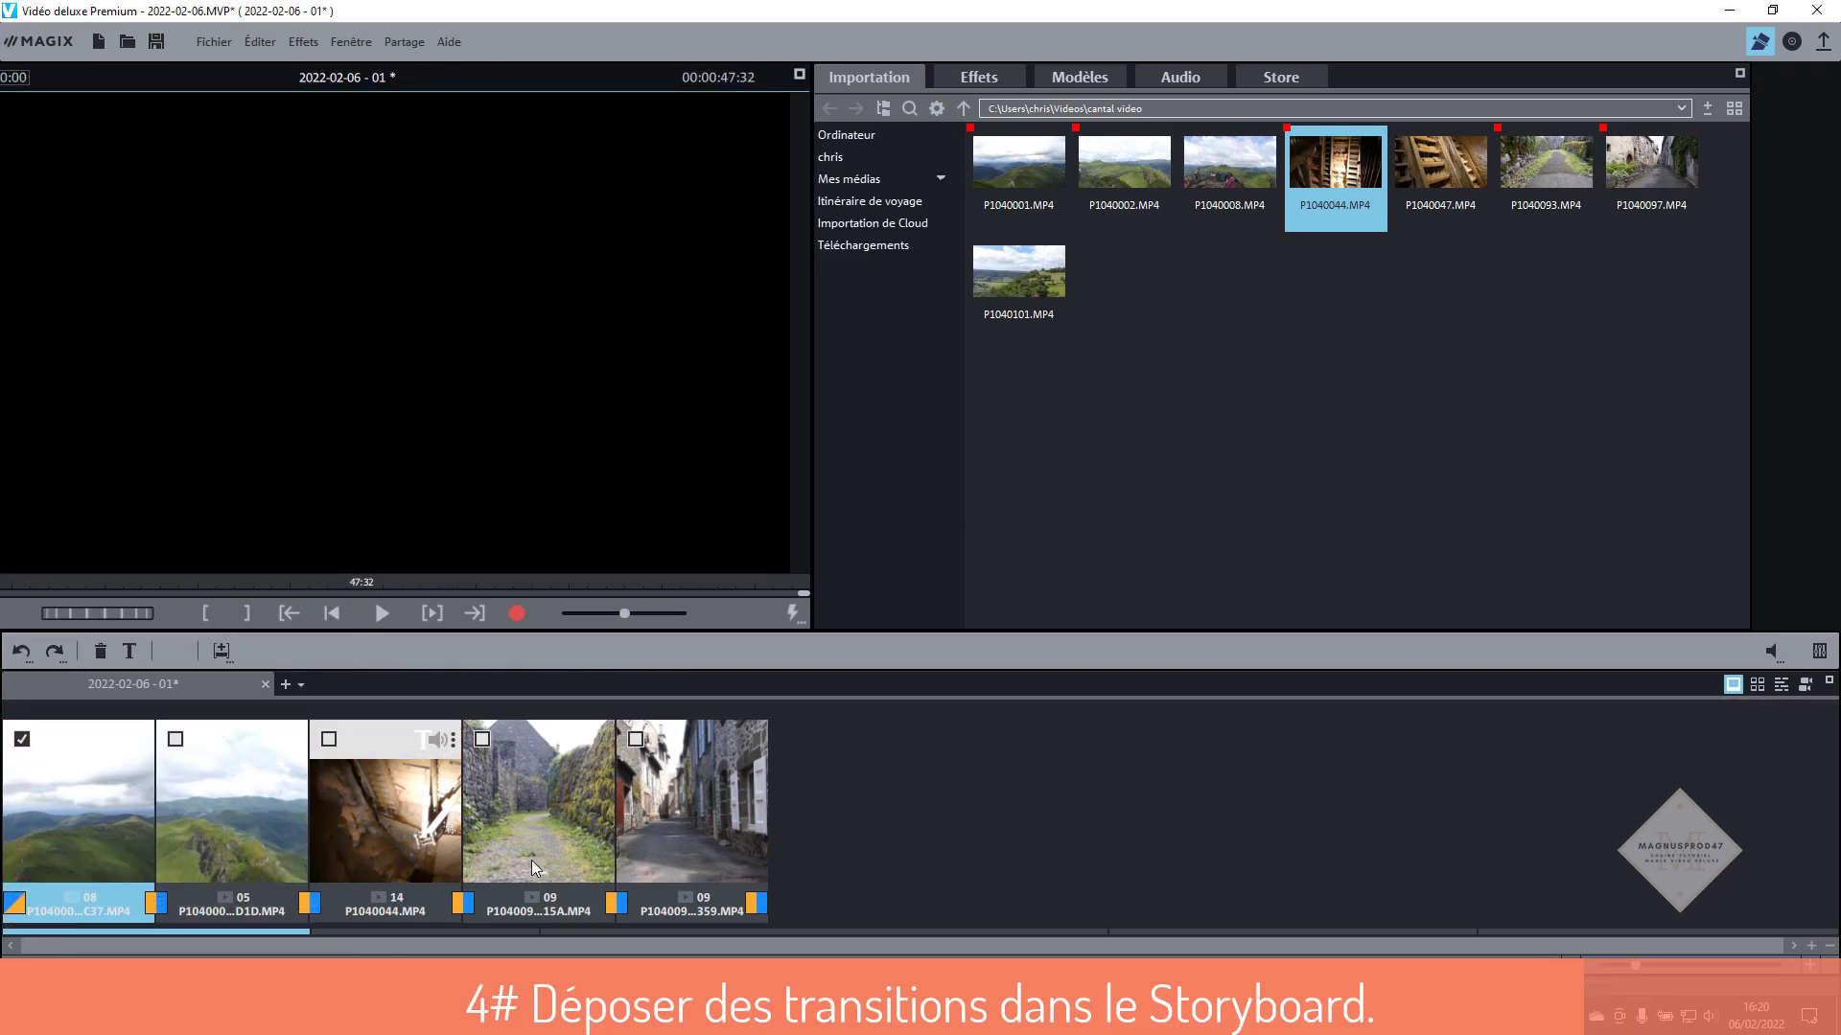
Apply the standard Masquer transition at the end of the last storyboard clip
left_click(763, 907)
left_click(763, 907)
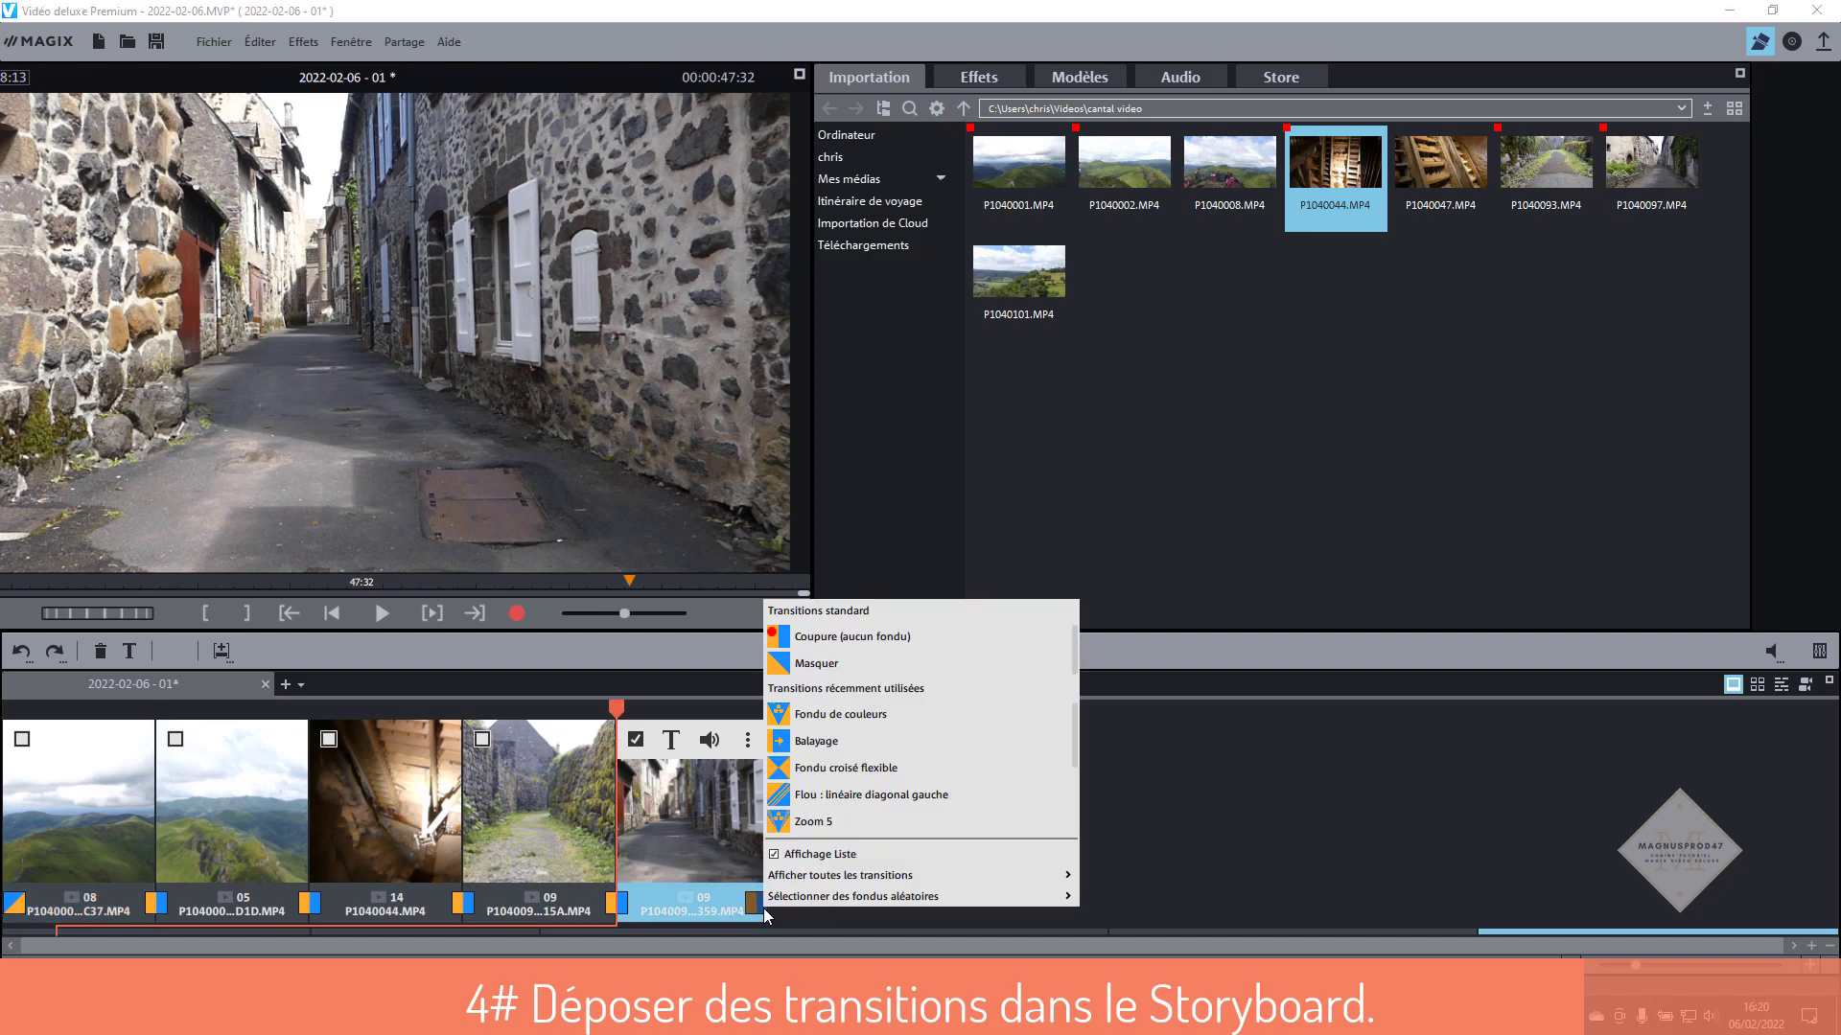
left_click(970, 665)
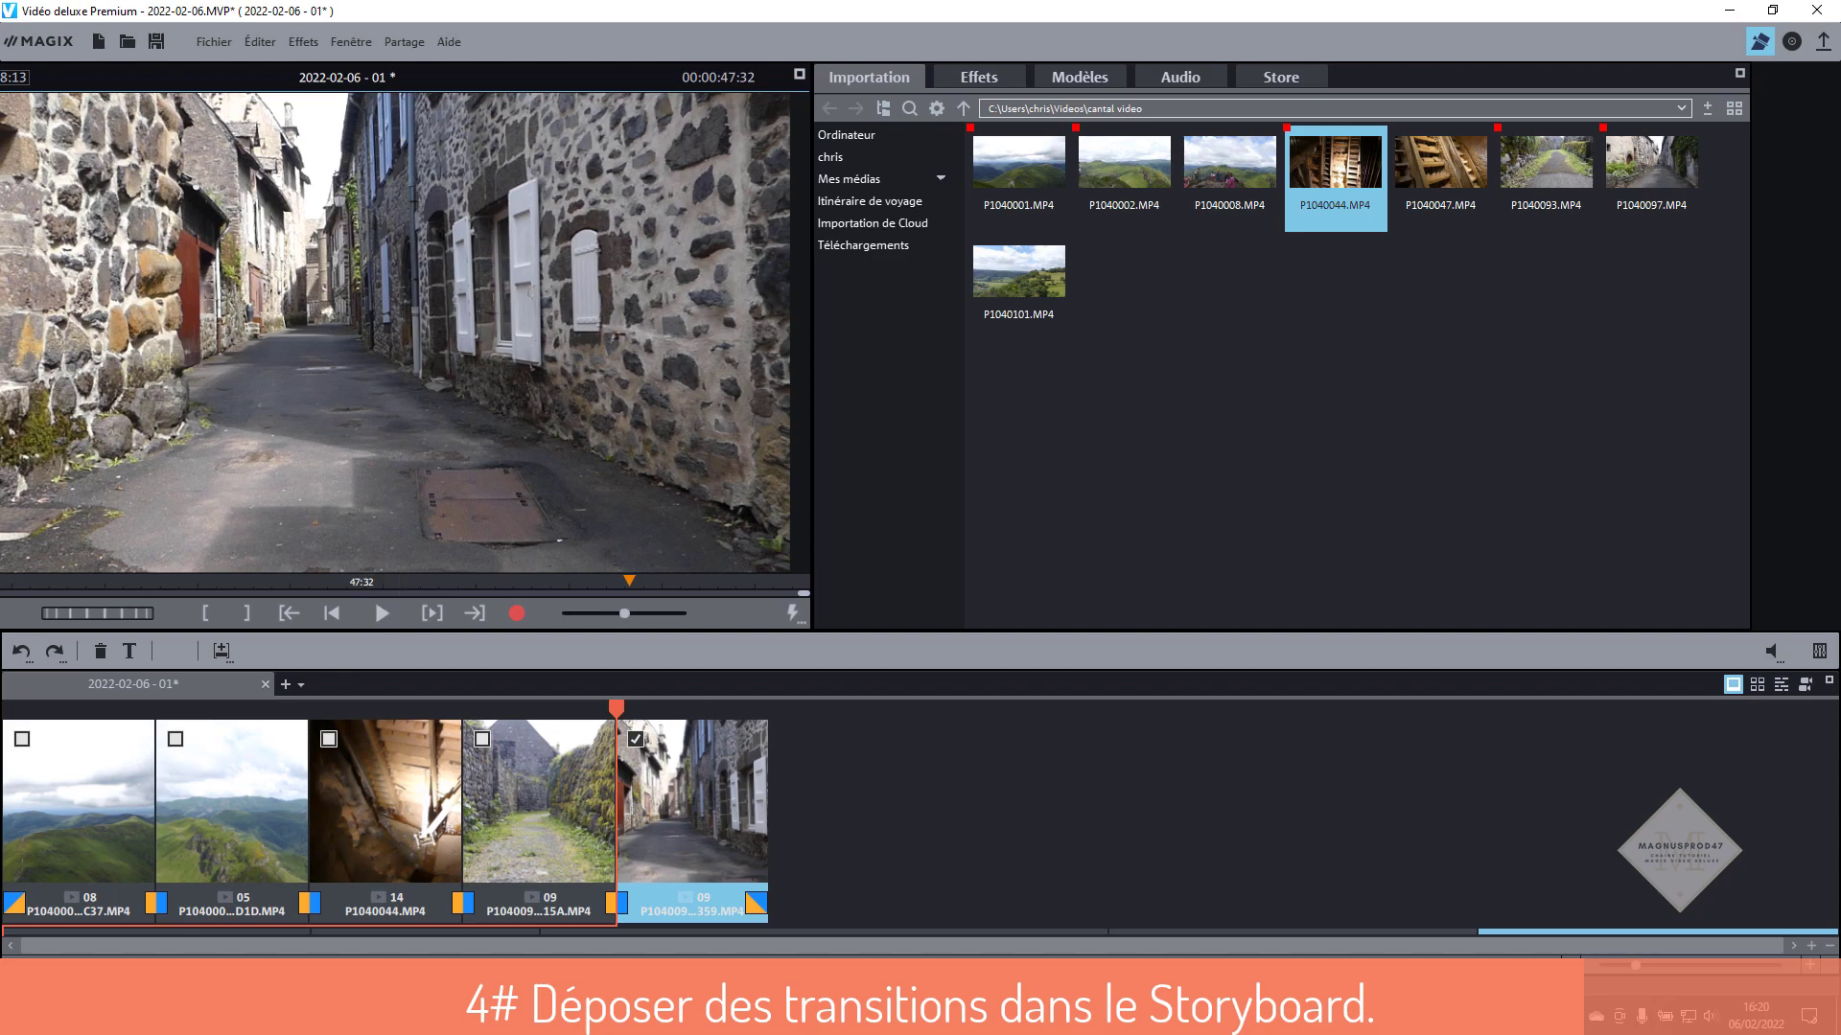
Apply a Fondu croisé transition between the first two clips and extend it to all following objects
left_click(158, 905)
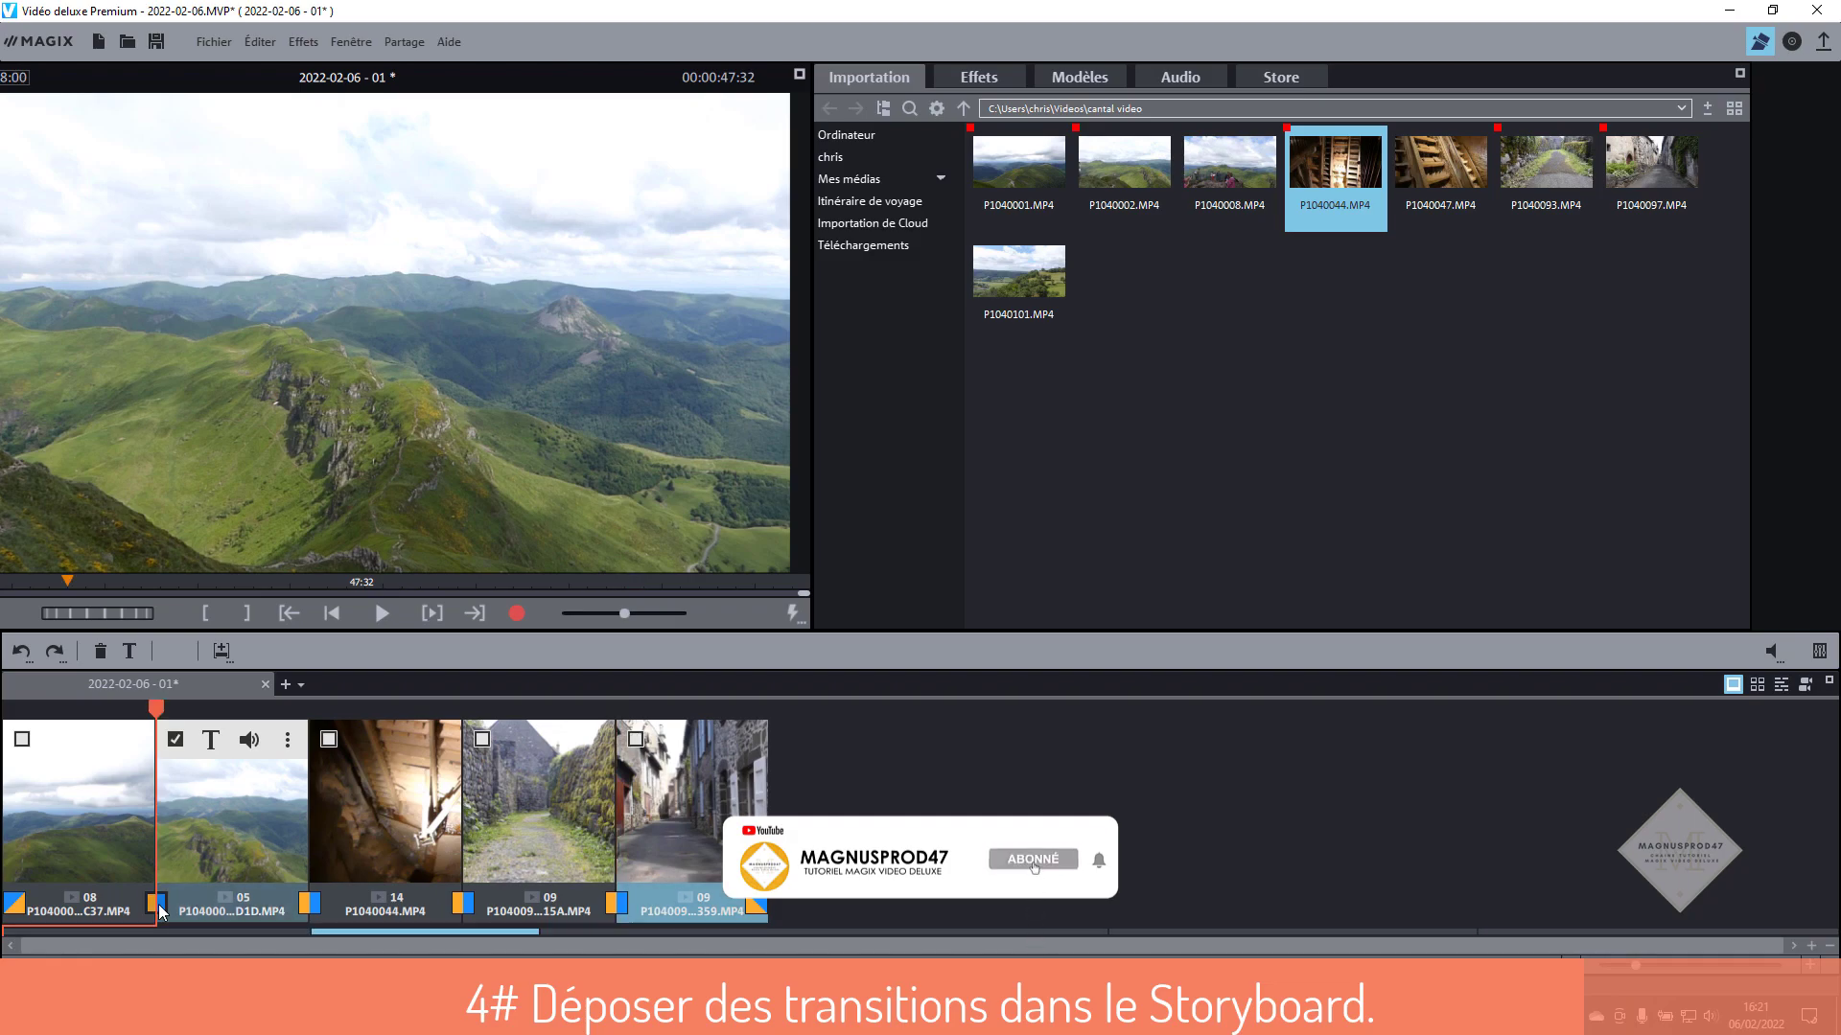
left_click(221, 570)
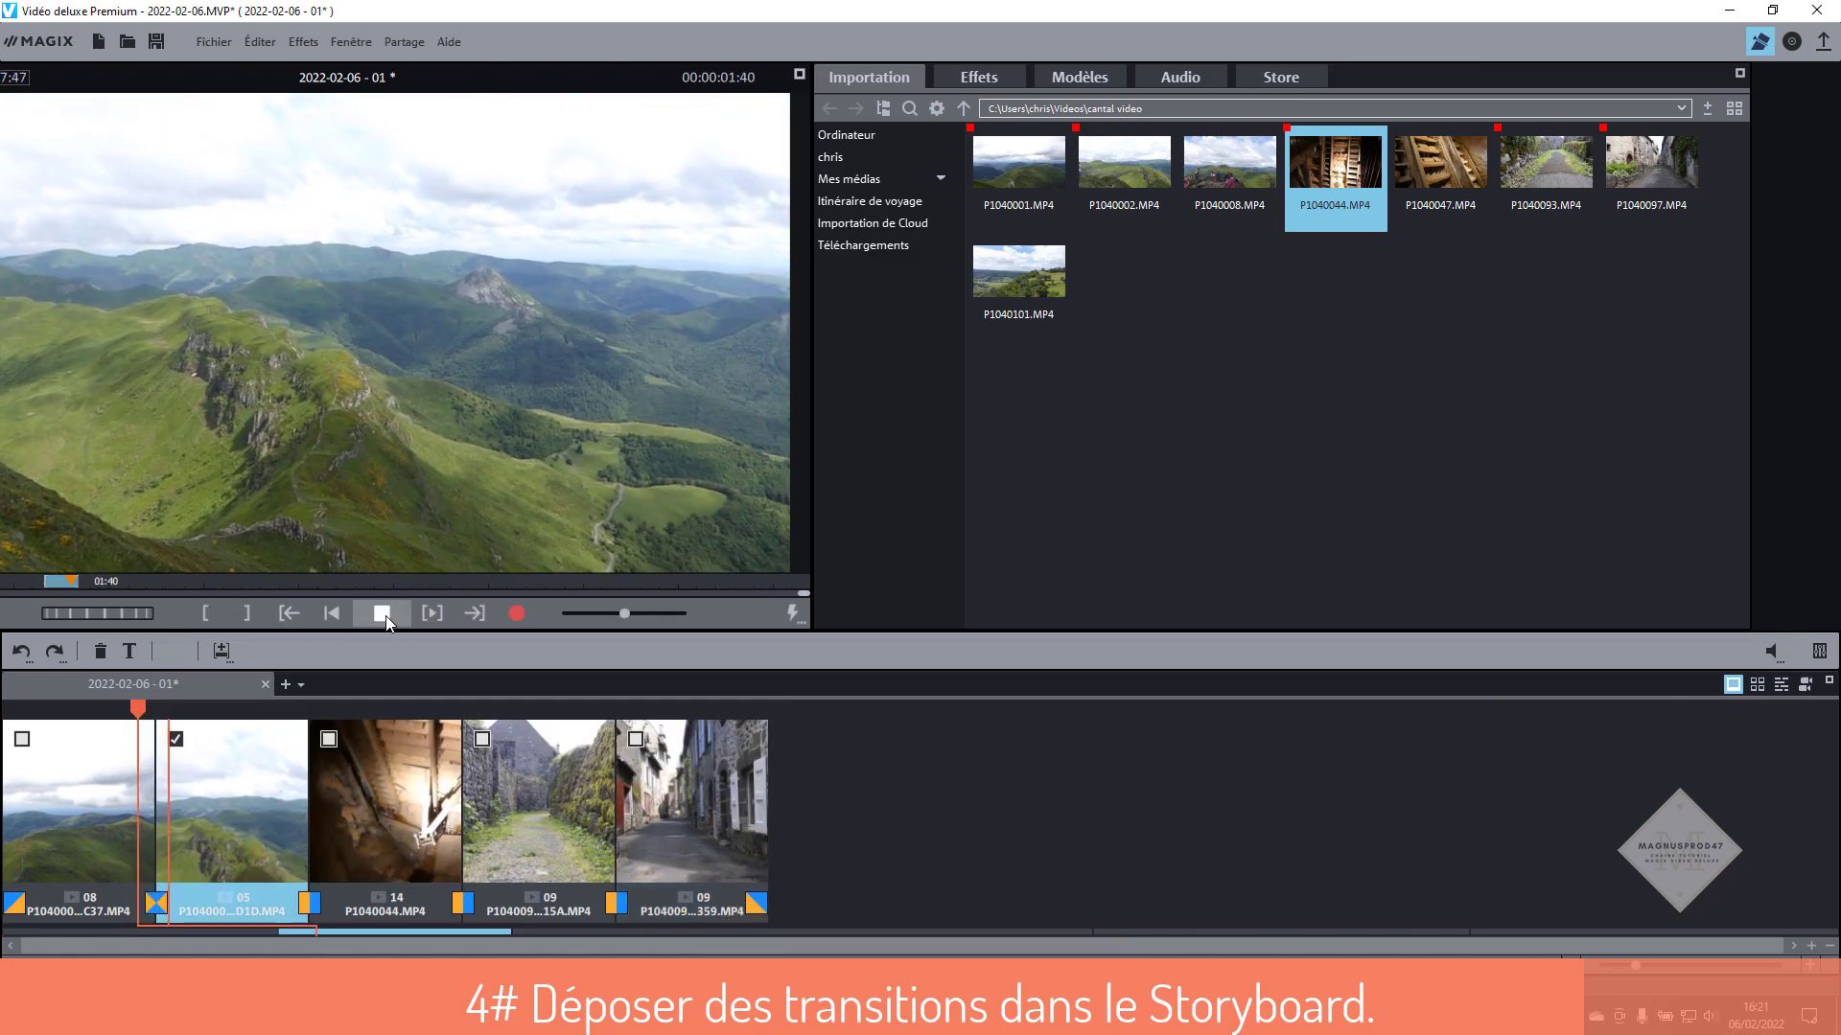
left_click(162, 905)
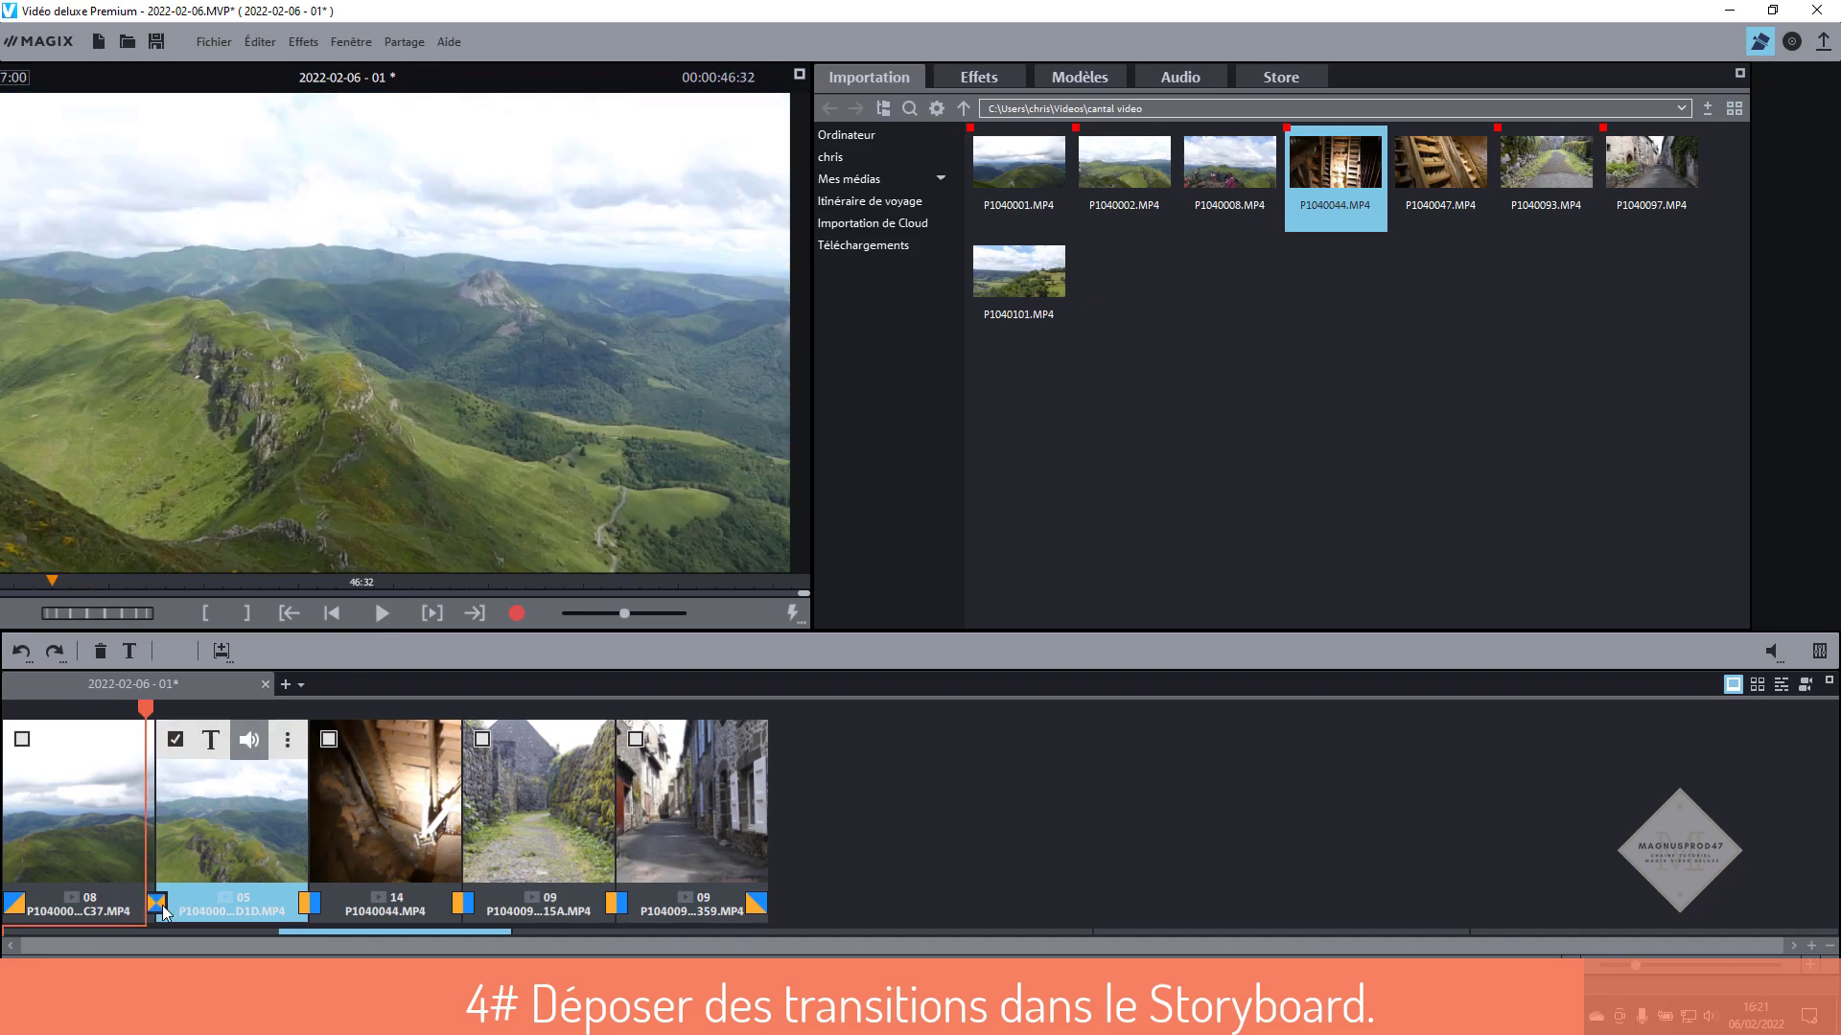
left_click(163, 906)
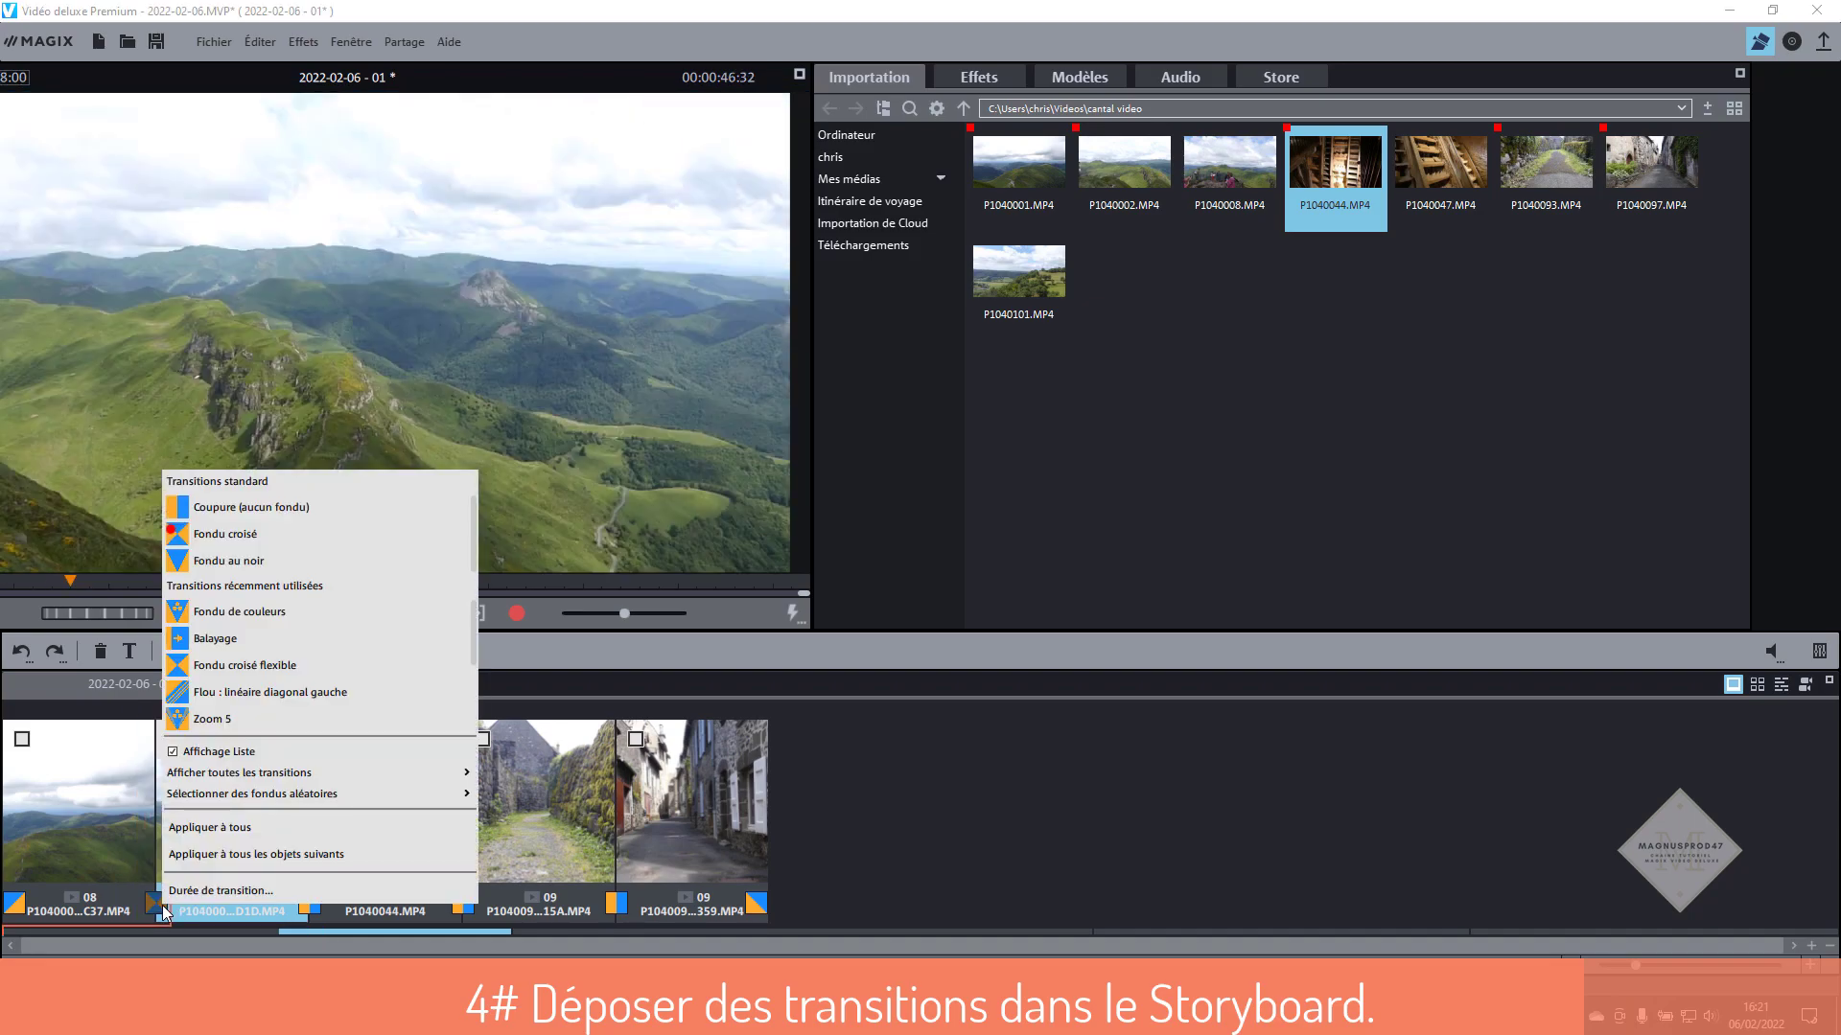
left_click(212, 856)
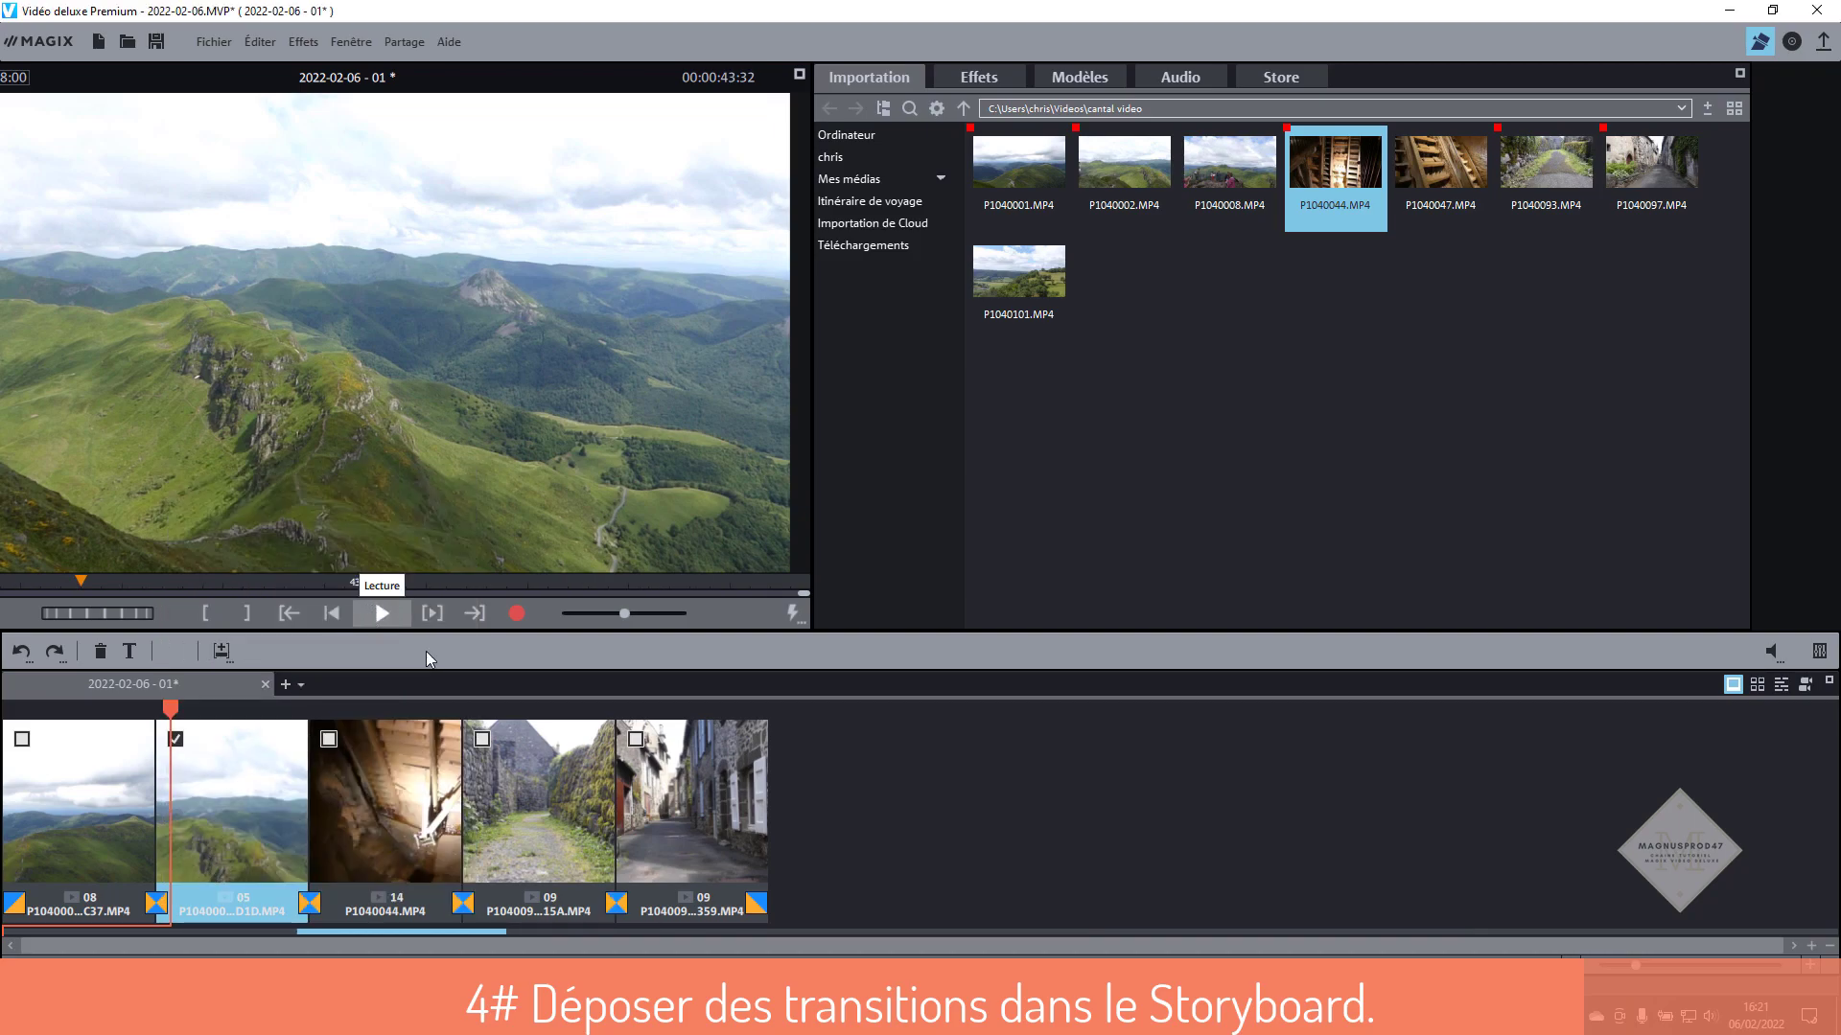
Return to the timeline view, select all clips on track 1 and open the object options on the P1040044 clip
left_click(1780, 685)
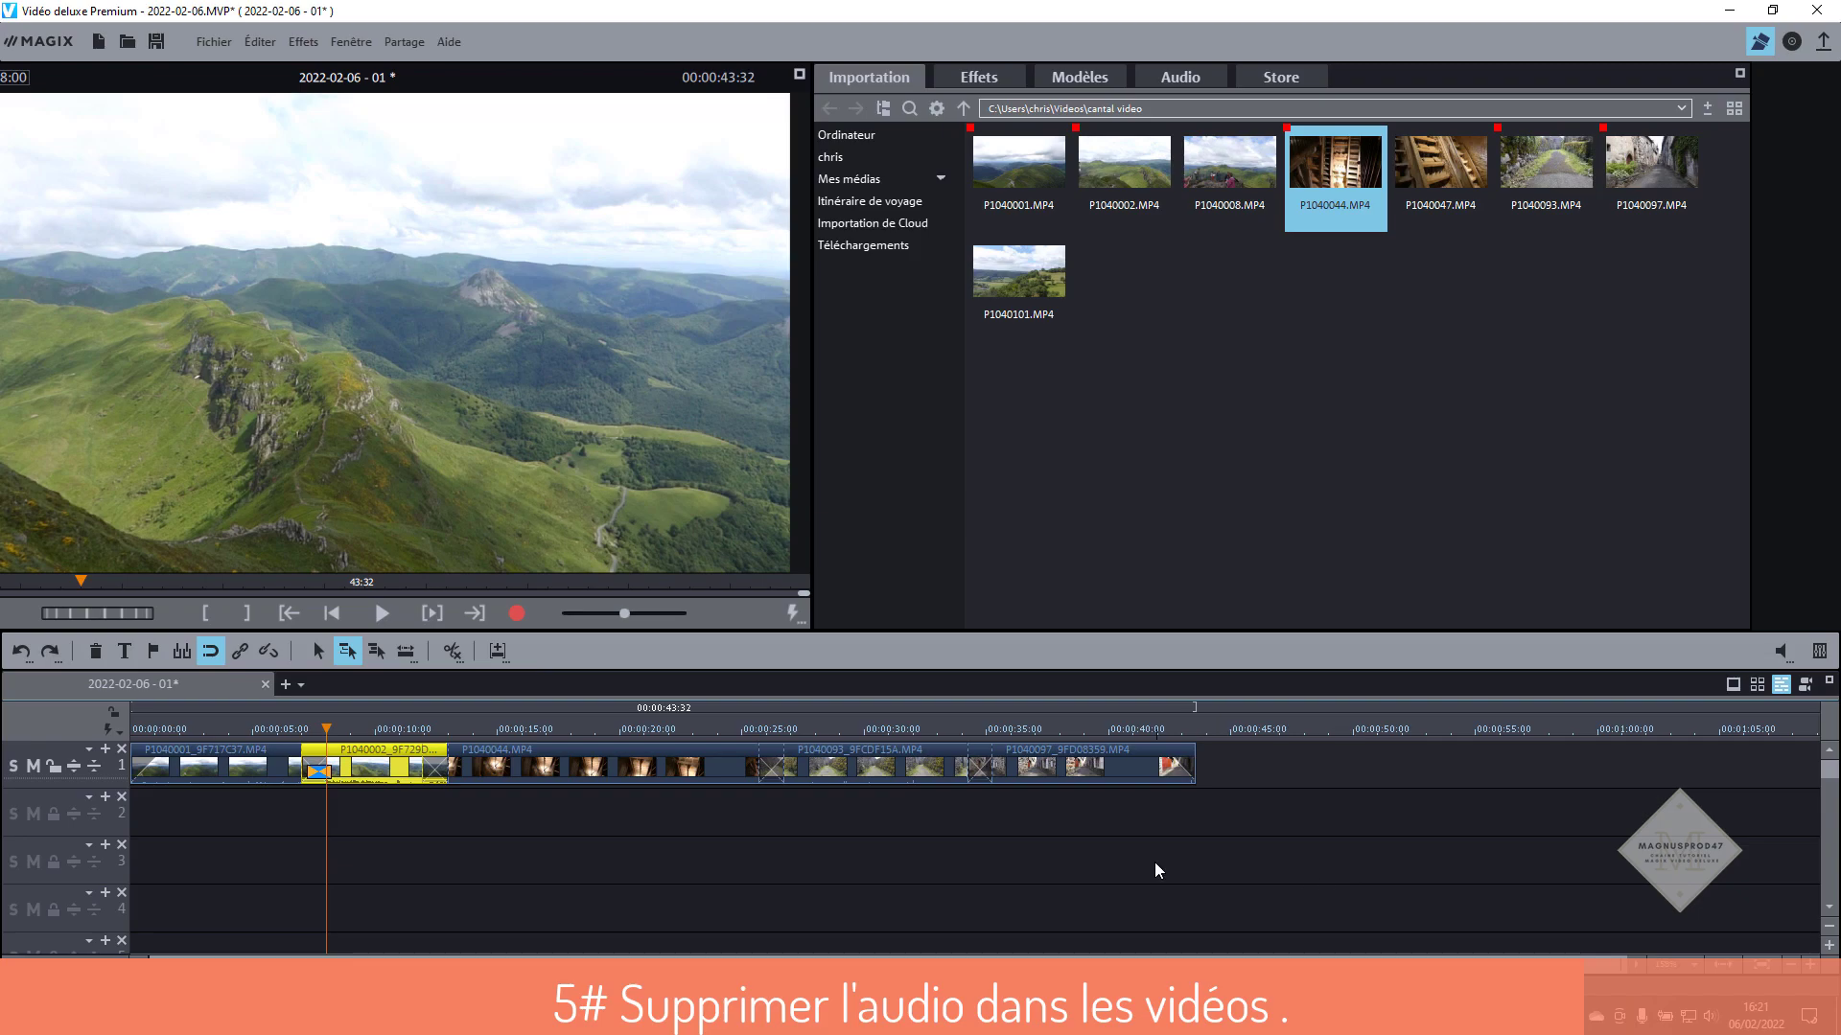
left_click_drag(1212, 819, 105, 726)
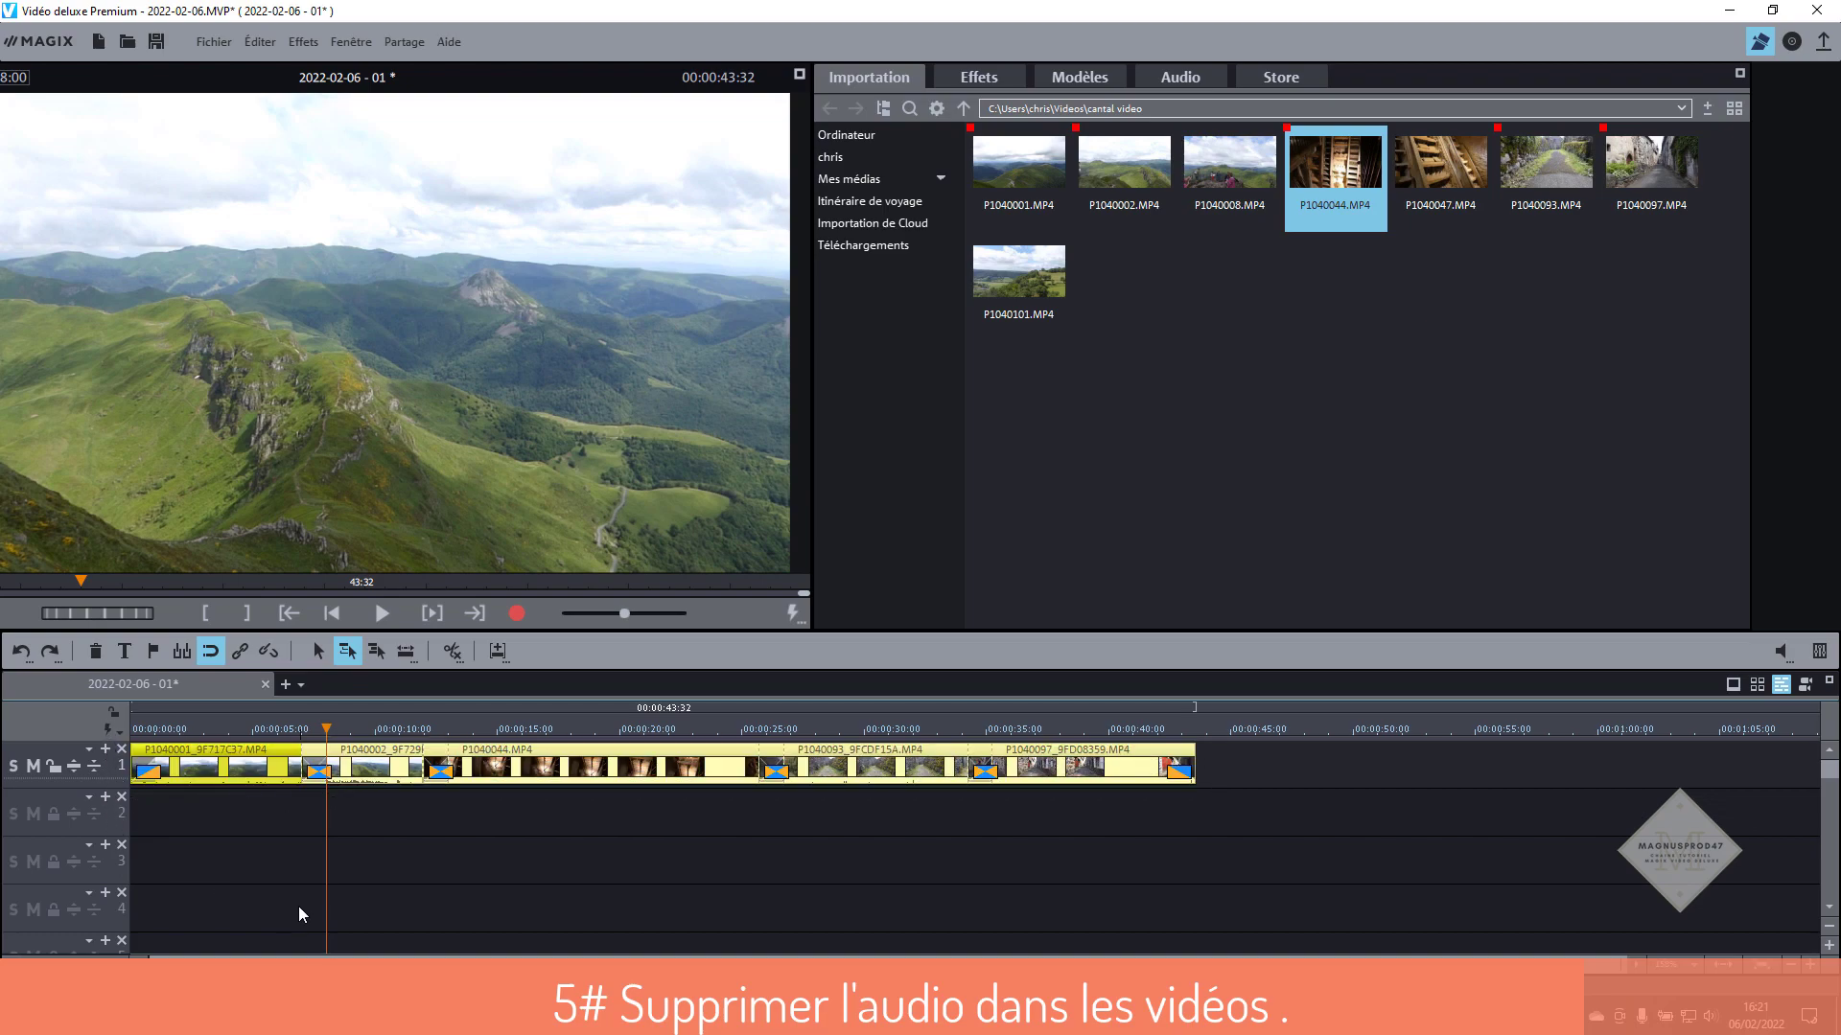
right_click(674, 776)
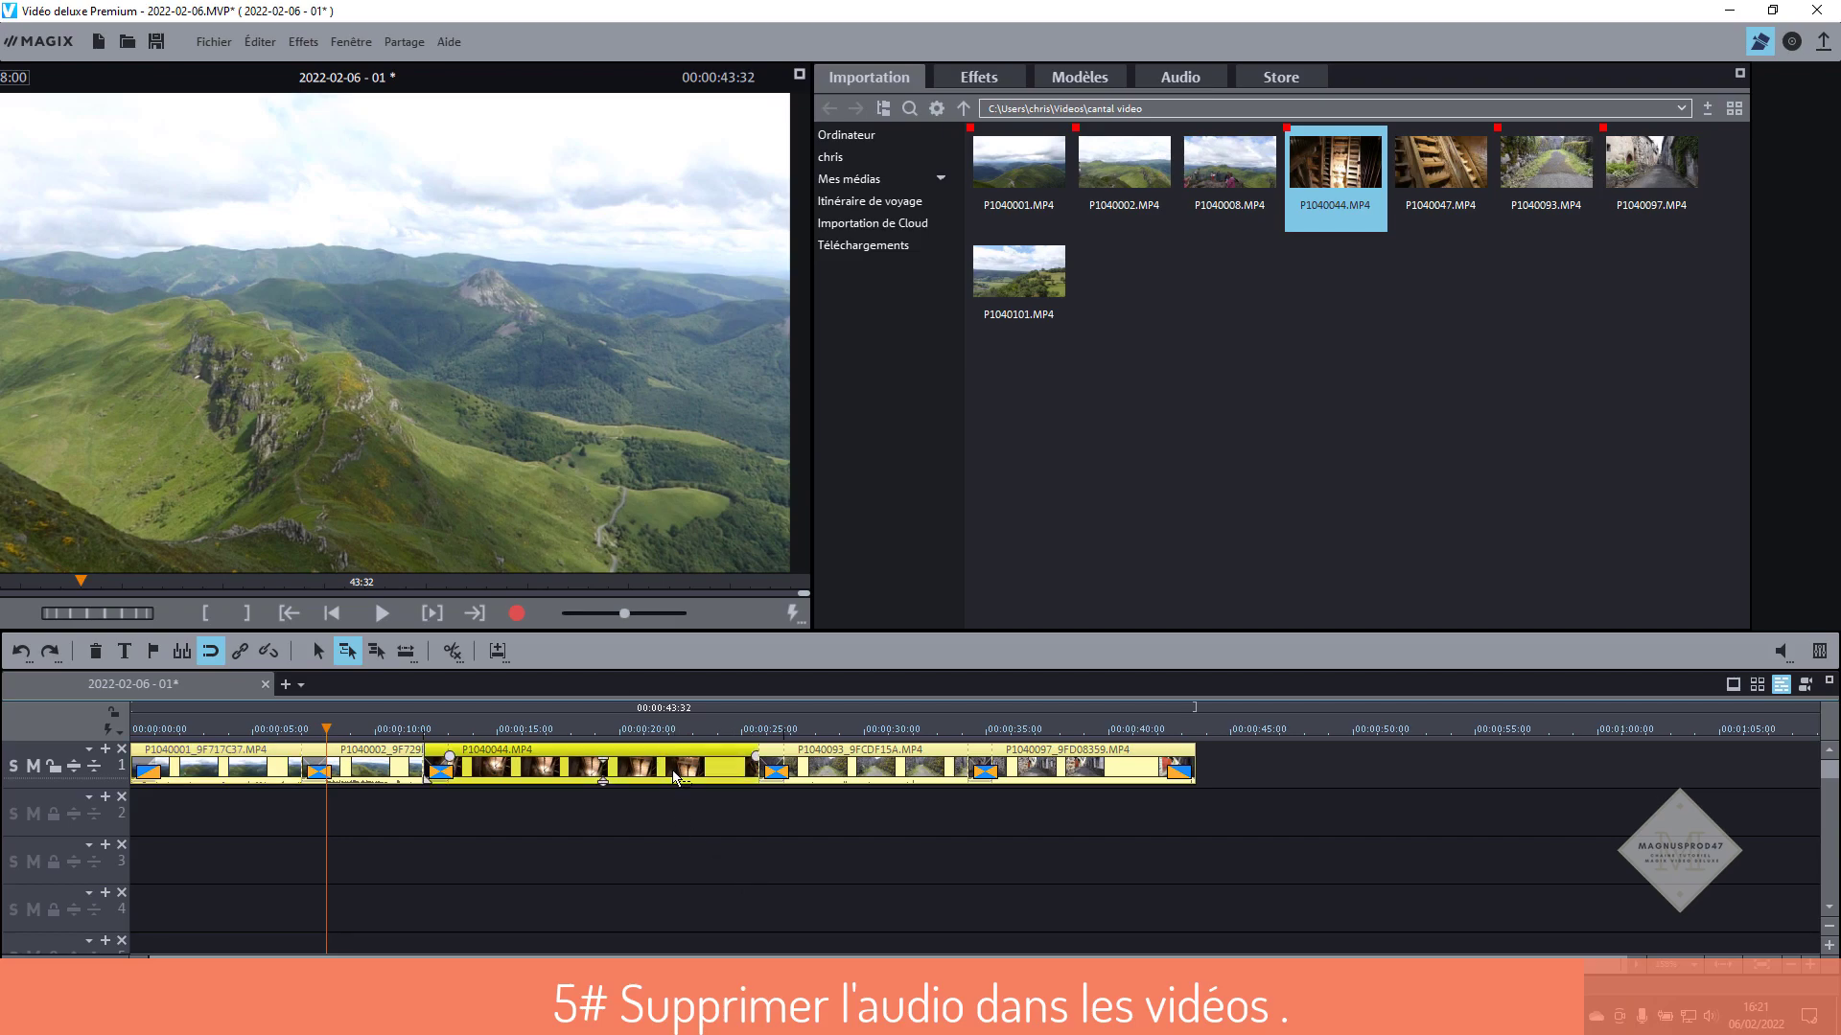